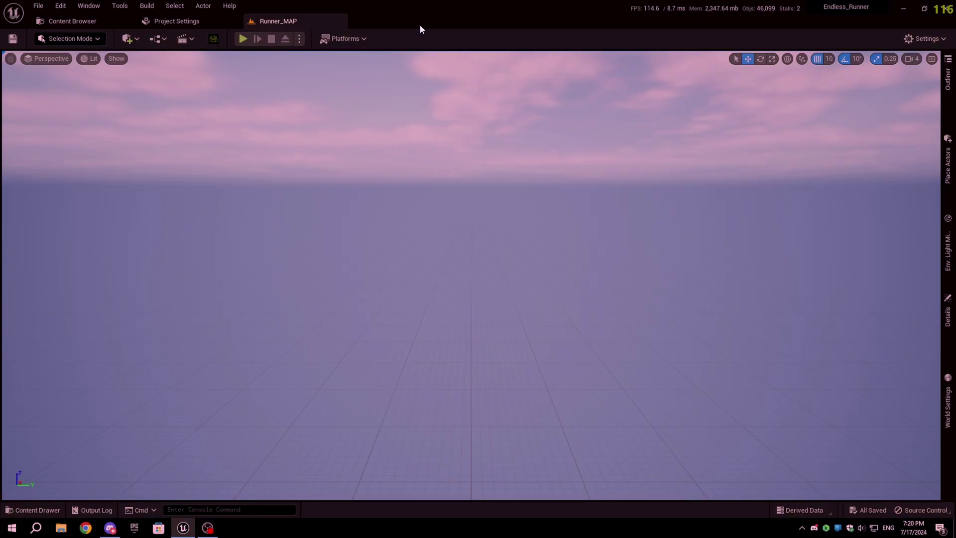
Step: Play-test the runner level, steering between left, middle and right lanes, then stop
left_click(243, 39)
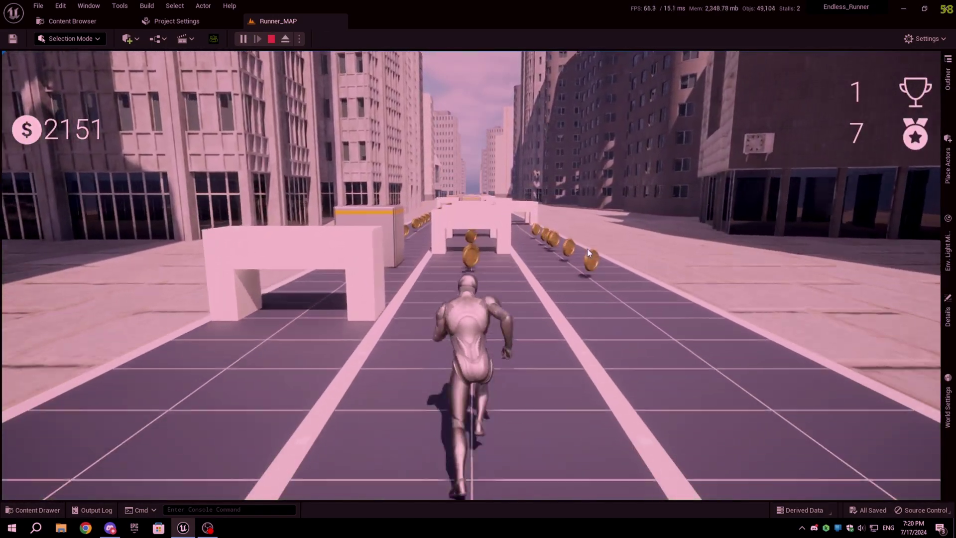
key("d")
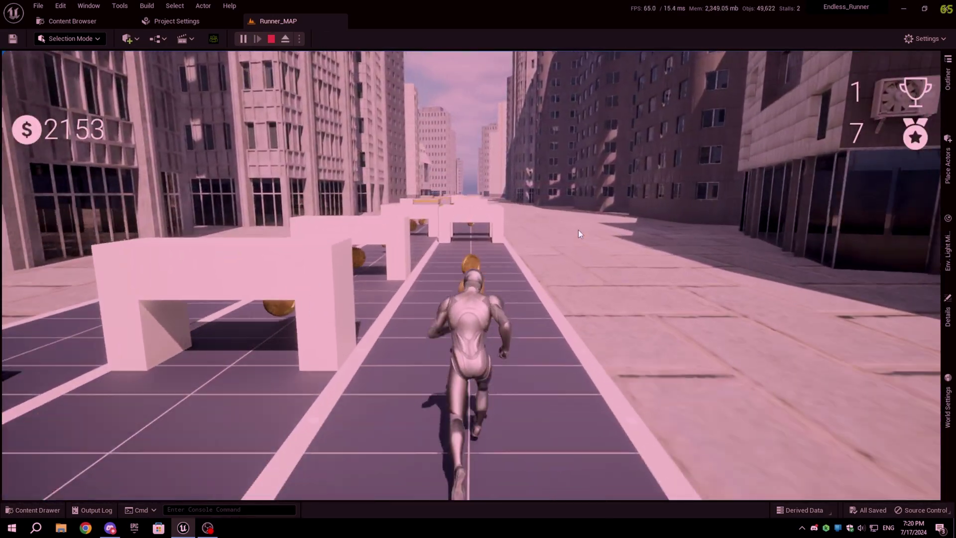
key("a")
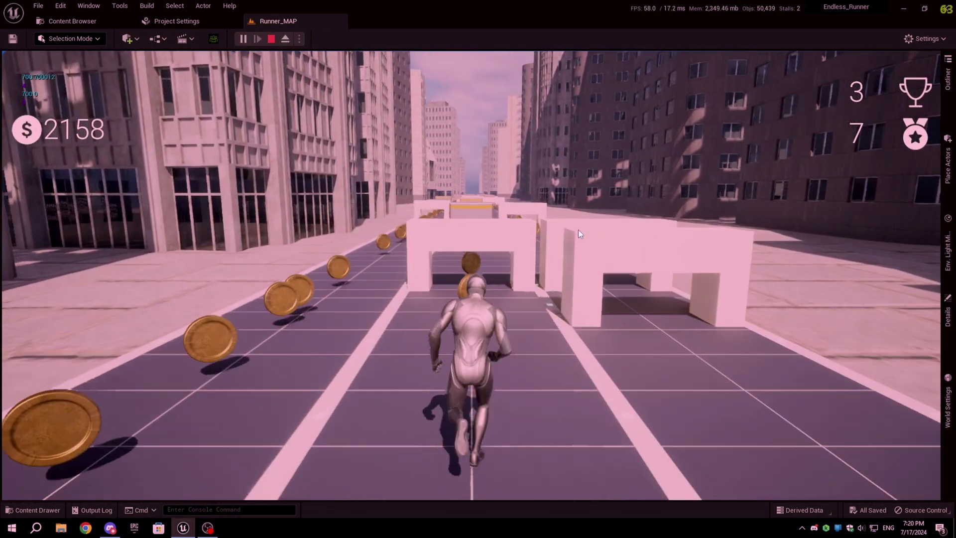
key("a")
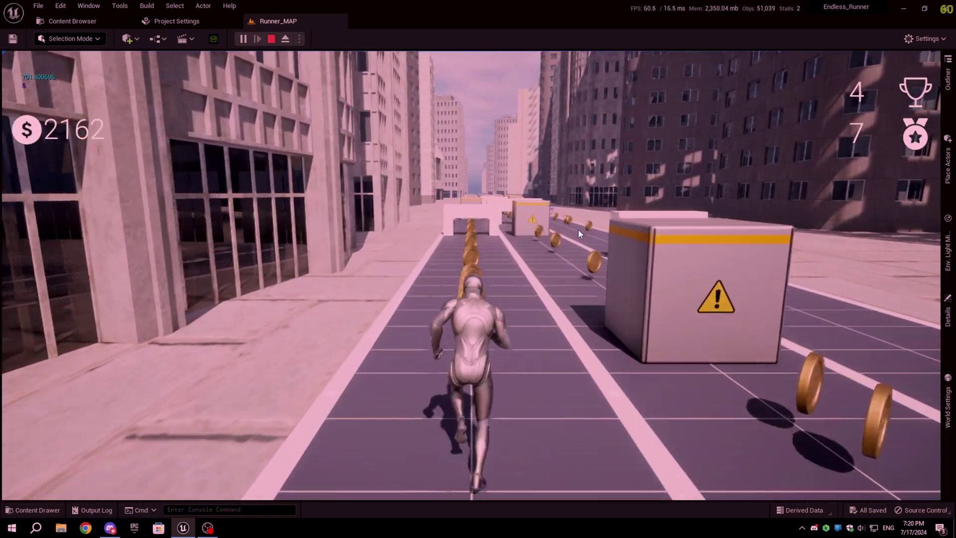
key("d")
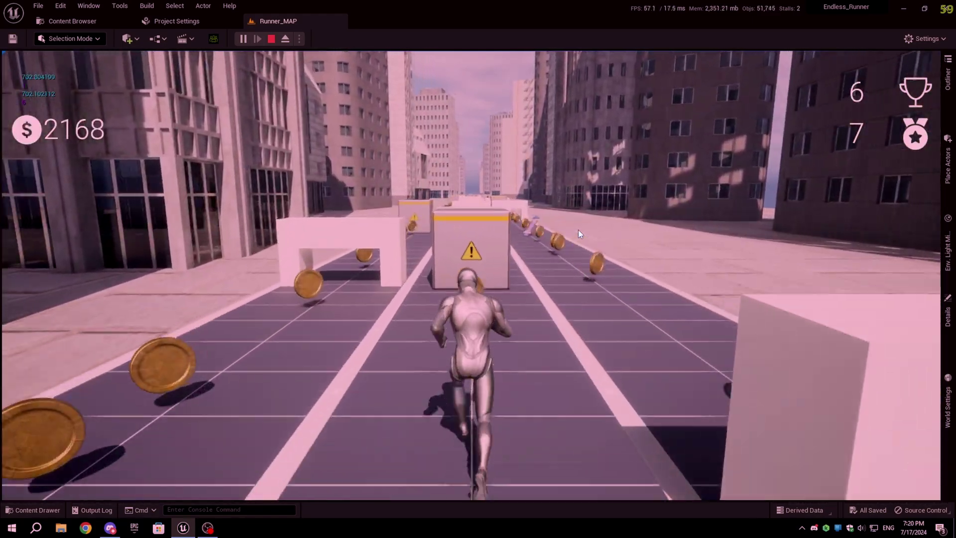
key("d")
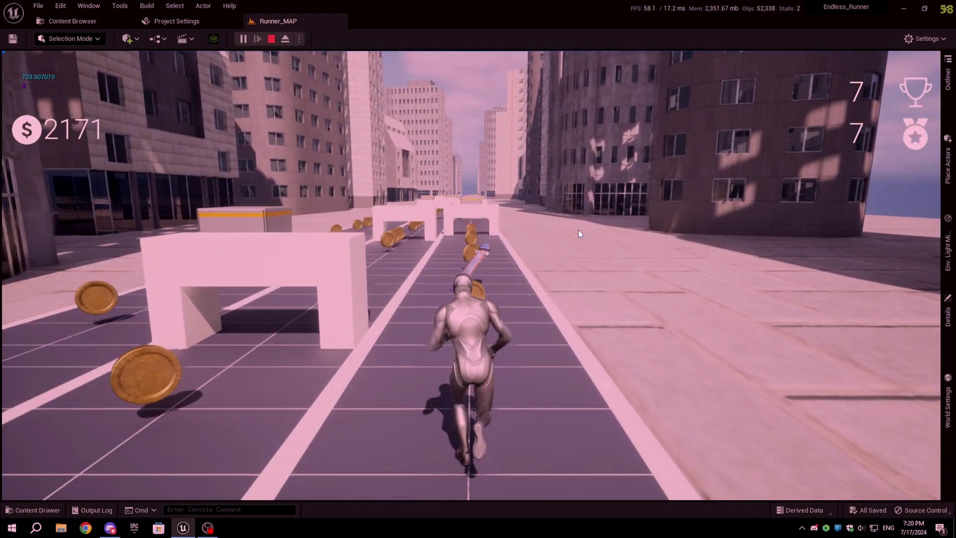
key("a")
key("a")
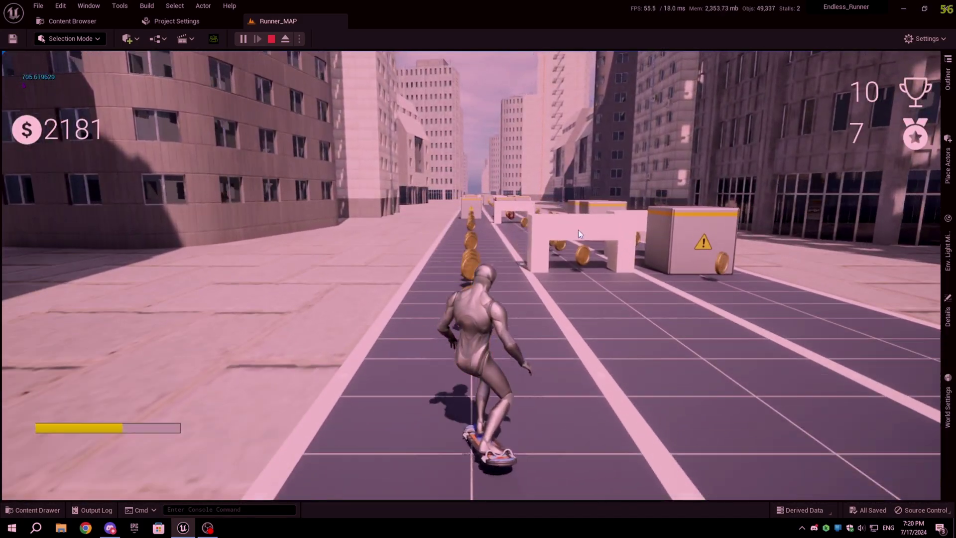
key("d")
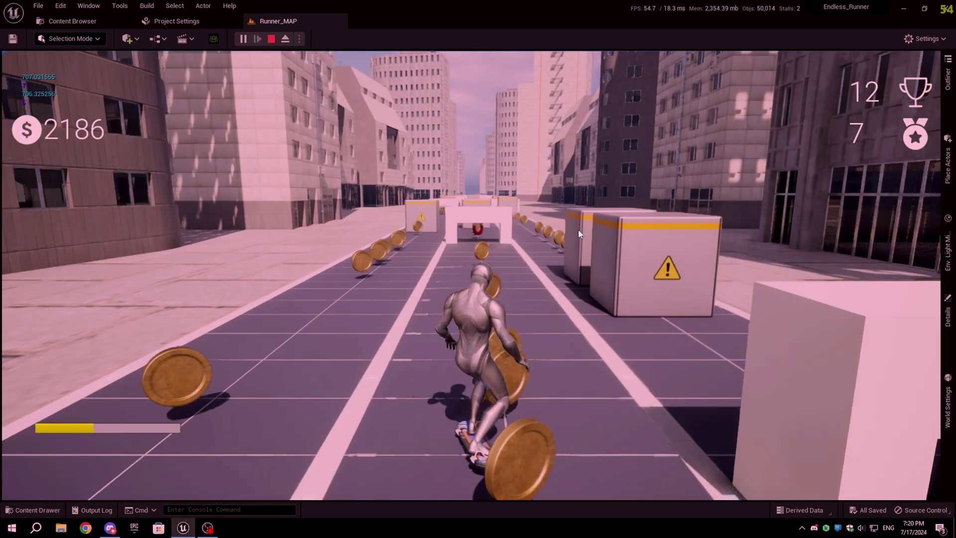
key("Escape")
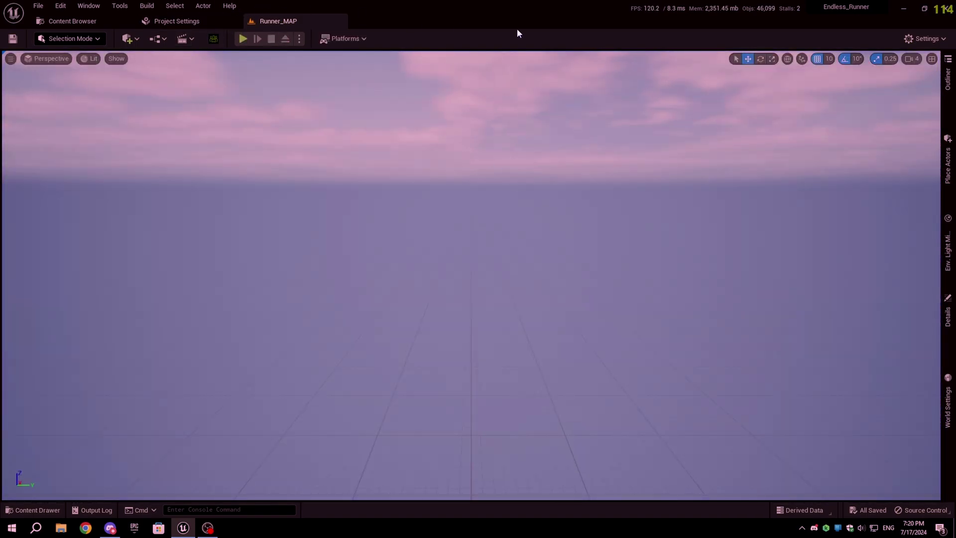
Step: Turn on Show Stats and the detailed engine frame and fps timing stats in the viewport
left_click(10, 58)
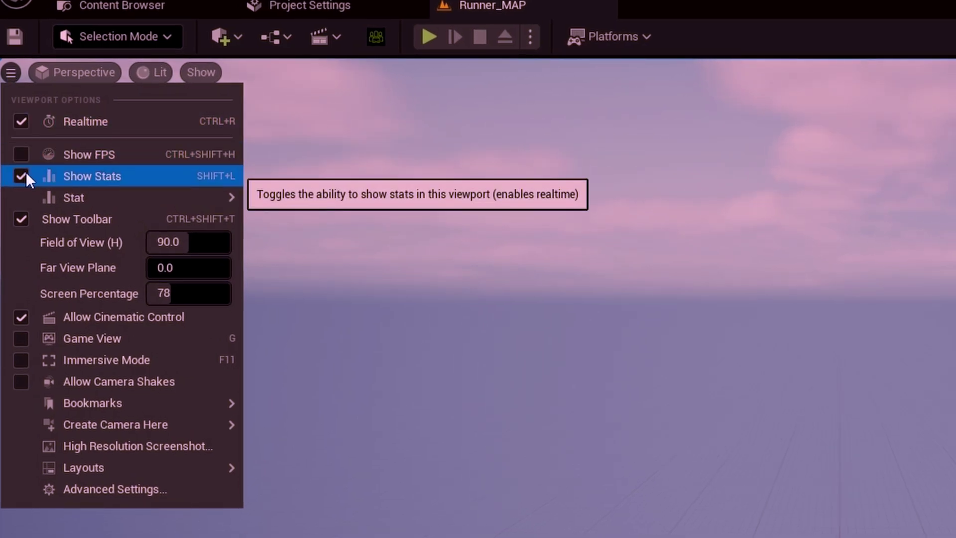
mouse_move(34, 194)
mouse_move(297, 225)
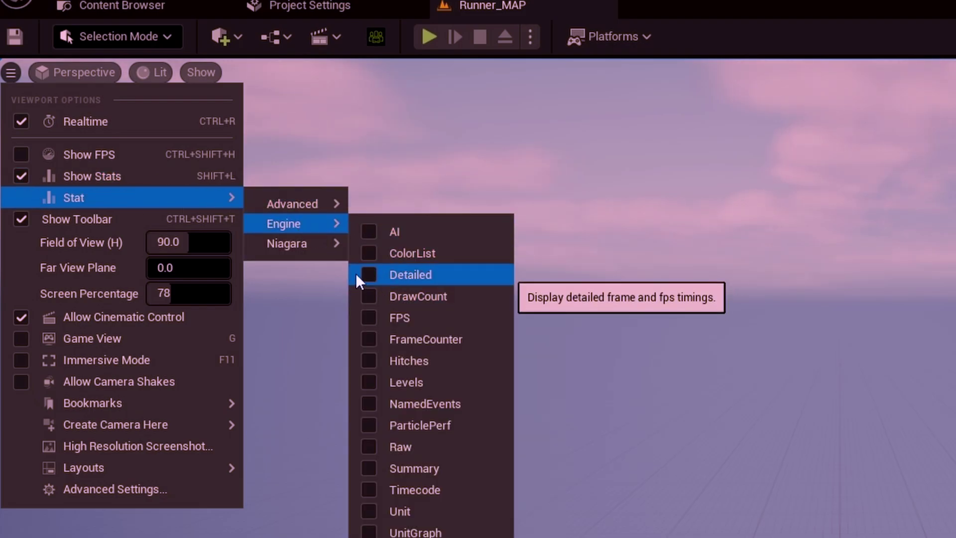
left_click(379, 272)
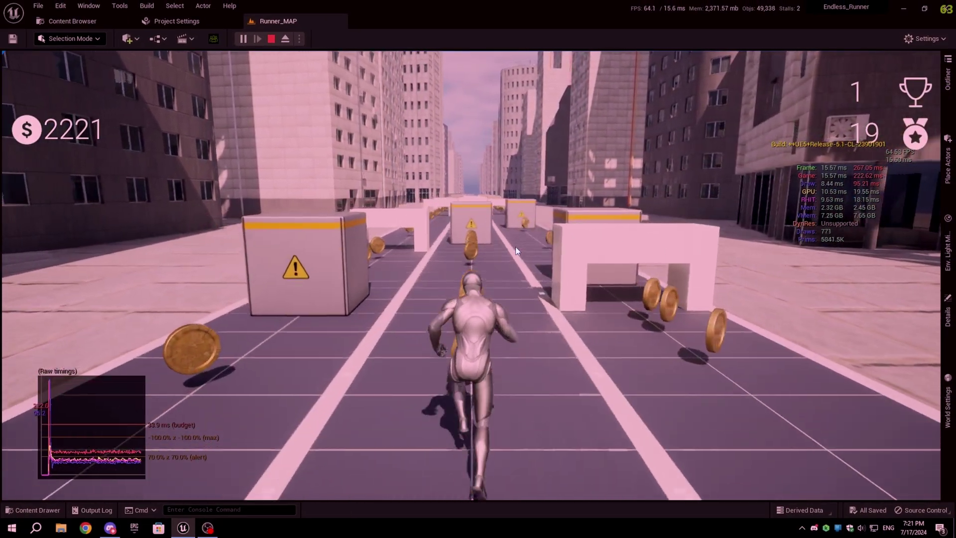
Step: Run the level again with stats showing, dodging the arch, warning box and gate, then stop
key("a")
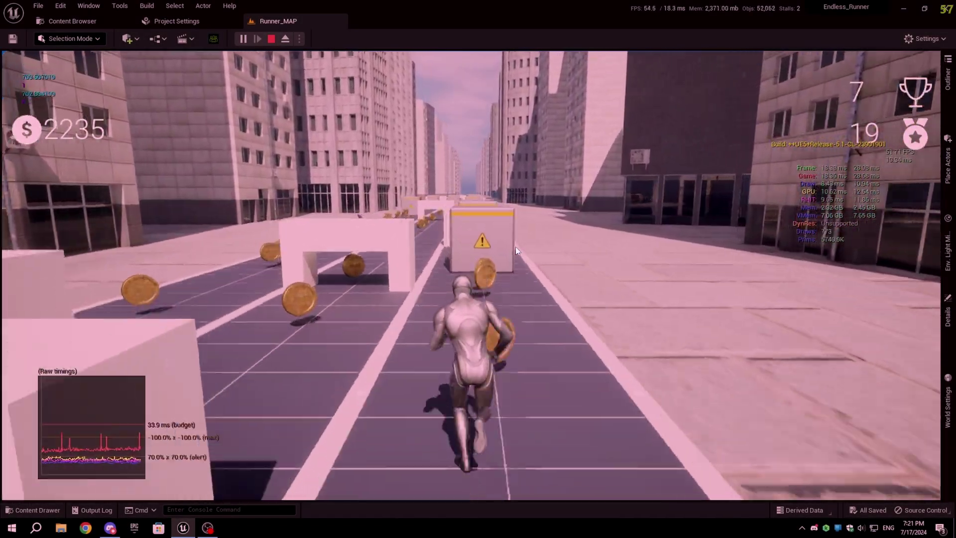
key("Left")
key("Down")
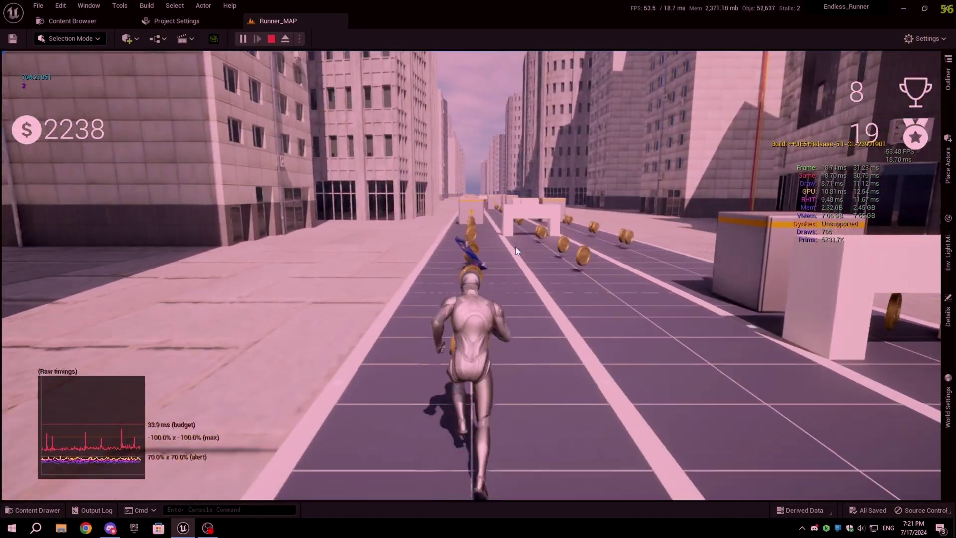
key("Right")
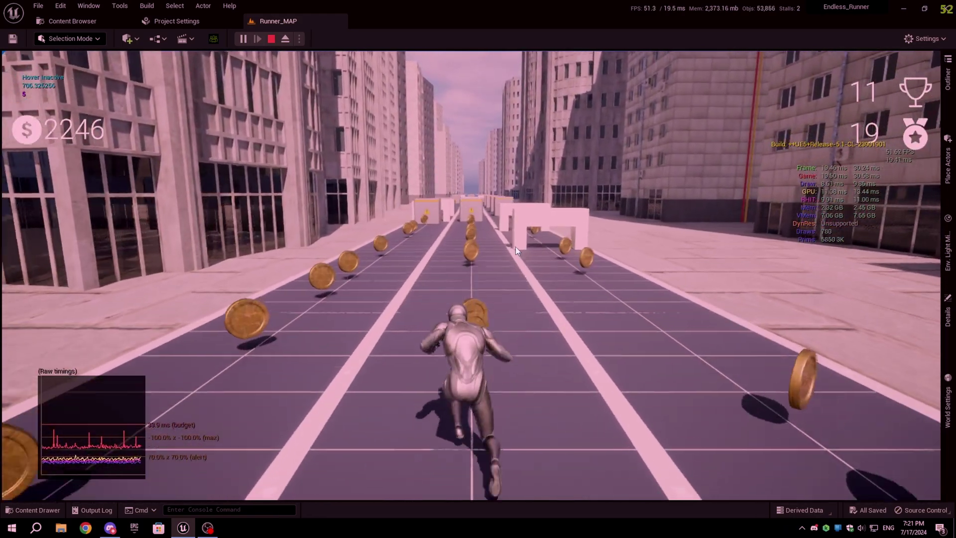
key("Escape")
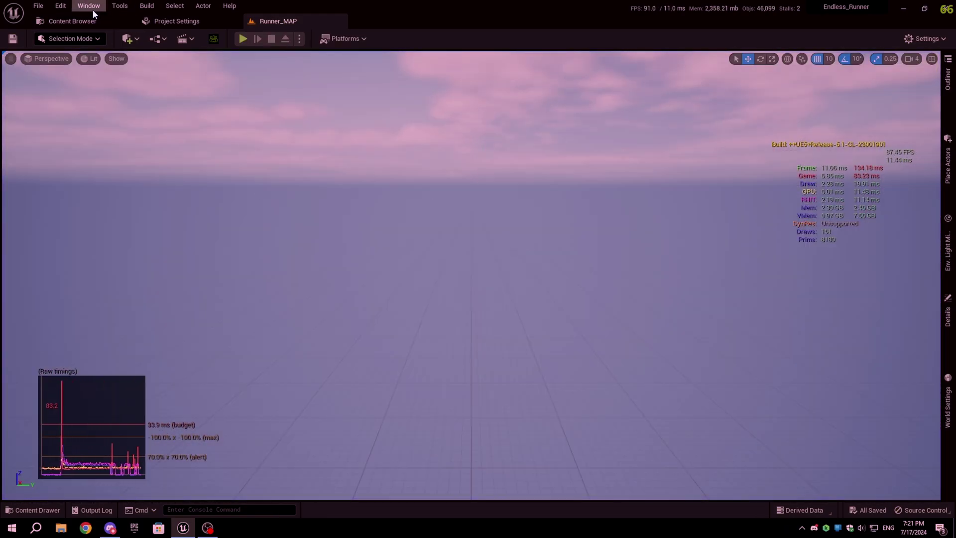
Step: Open the Cargo building mesh from the Cargo > Geometry folder and orbit around it
left_click(78, 19)
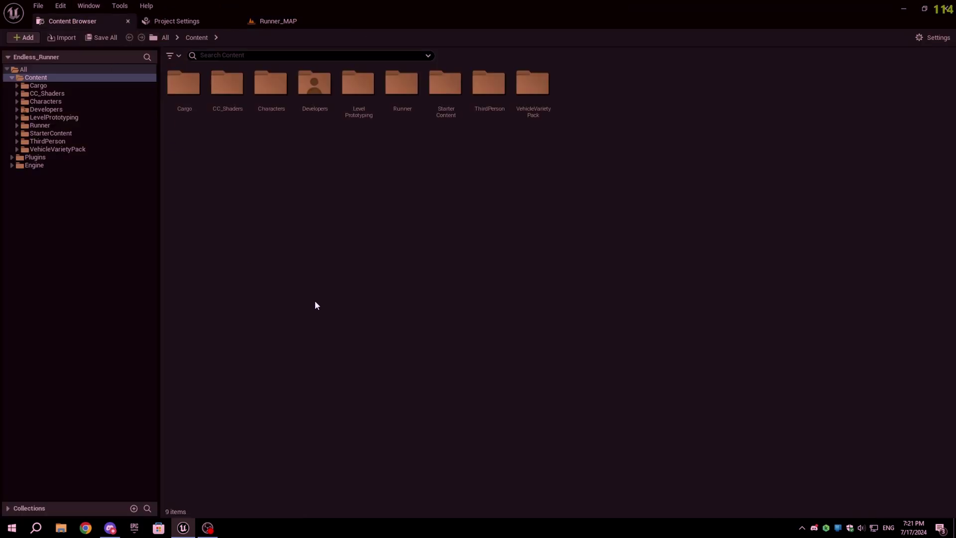
double_click(172, 85)
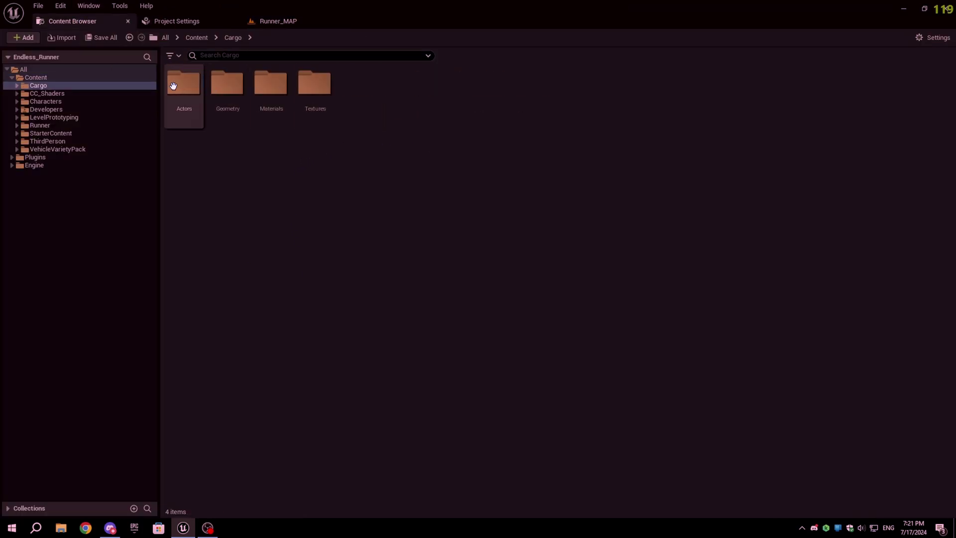
double_click(230, 78)
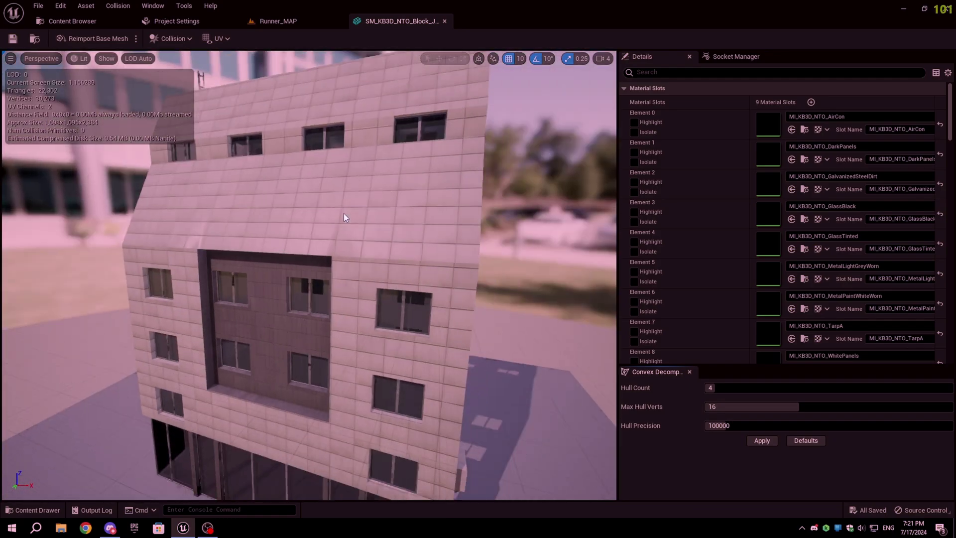
left_click_drag(344, 217, 151, 105)
Step: Shade the mesh view with Level of Detail Coloration > Mesh LOD Coloration
left_click(78, 58)
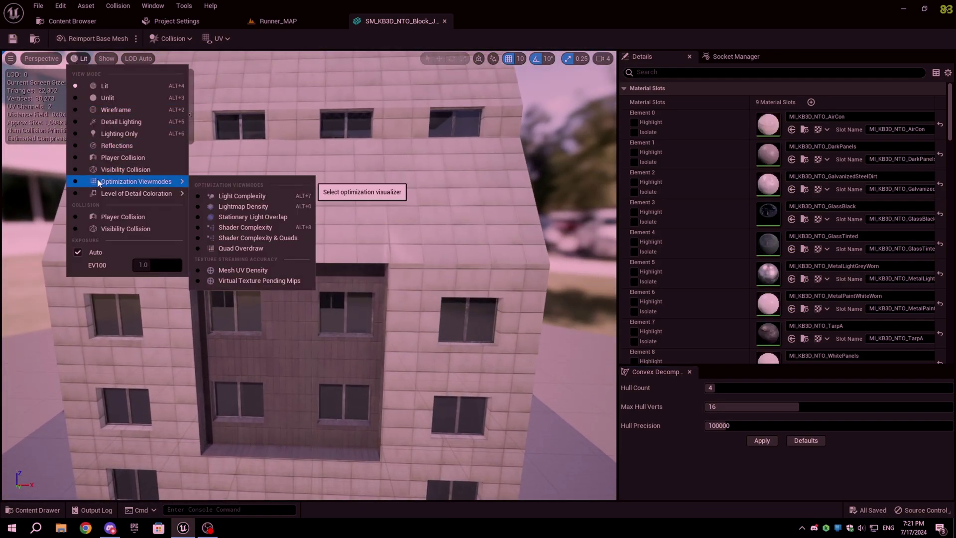
mouse_move(122, 194)
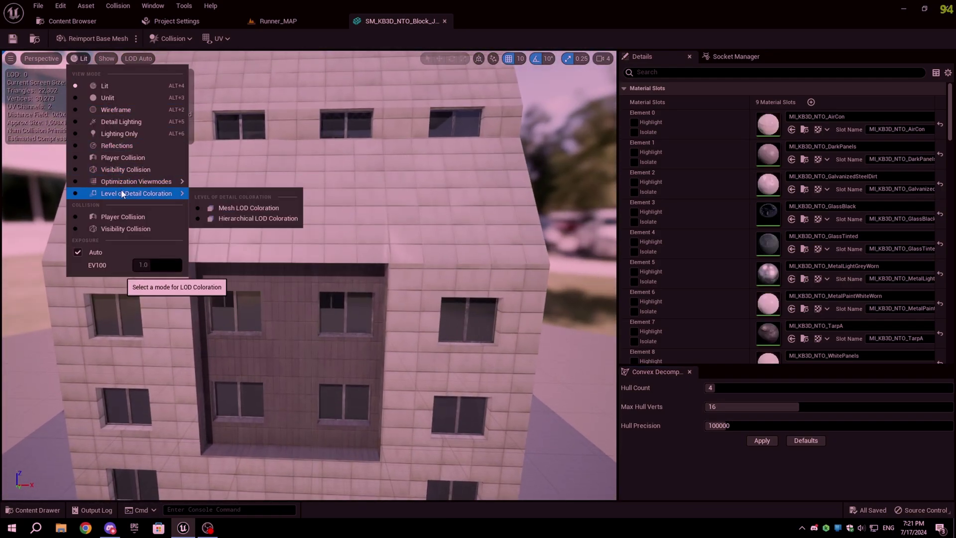
left_click(239, 208)
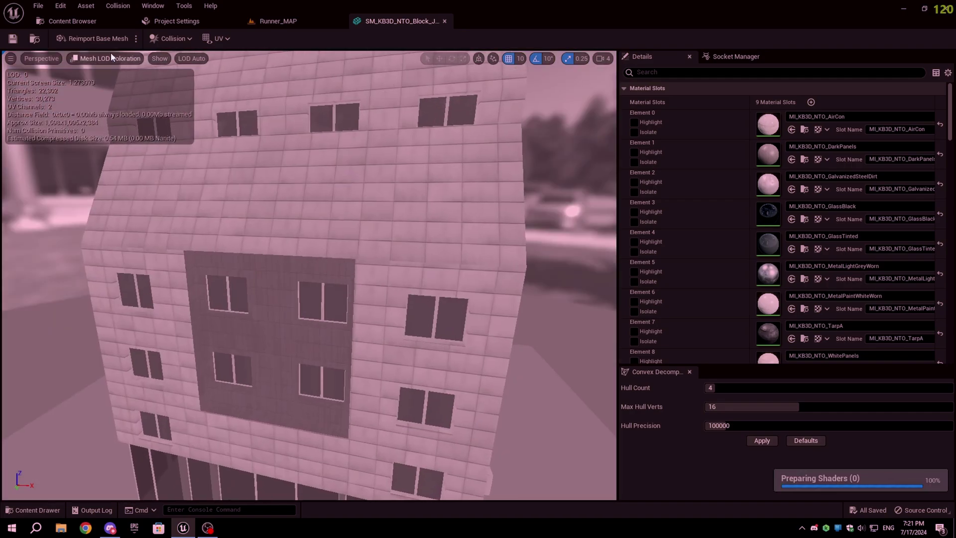
Step: Return to Lit view, keep LOD Import at LOD 0, and apply the LevelArchitecture LOD group
left_click(100, 58)
left_click(87, 85)
scroll(787, 228, "down", 10)
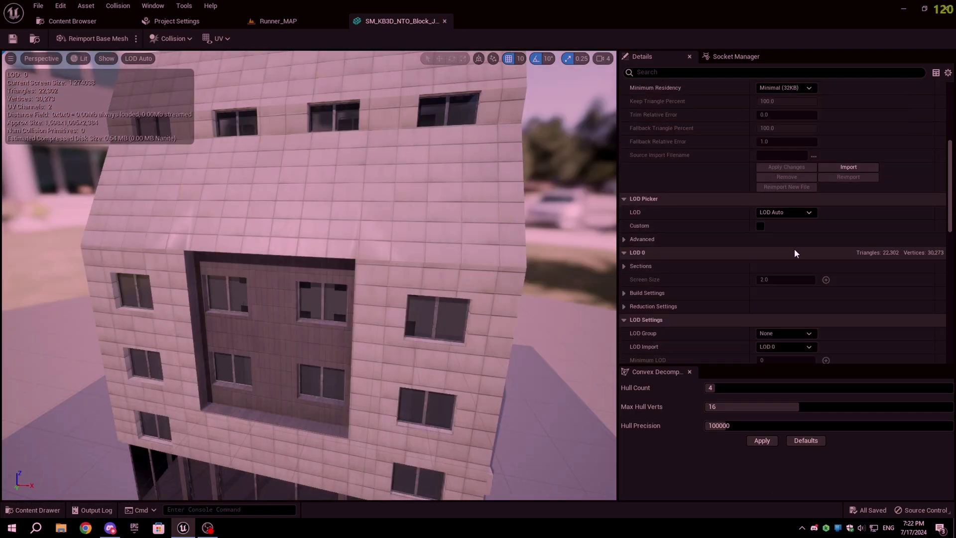
scroll(796, 319, "down", 3)
left_click(791, 283)
left_click(793, 294)
scroll(787, 278, "down", 2)
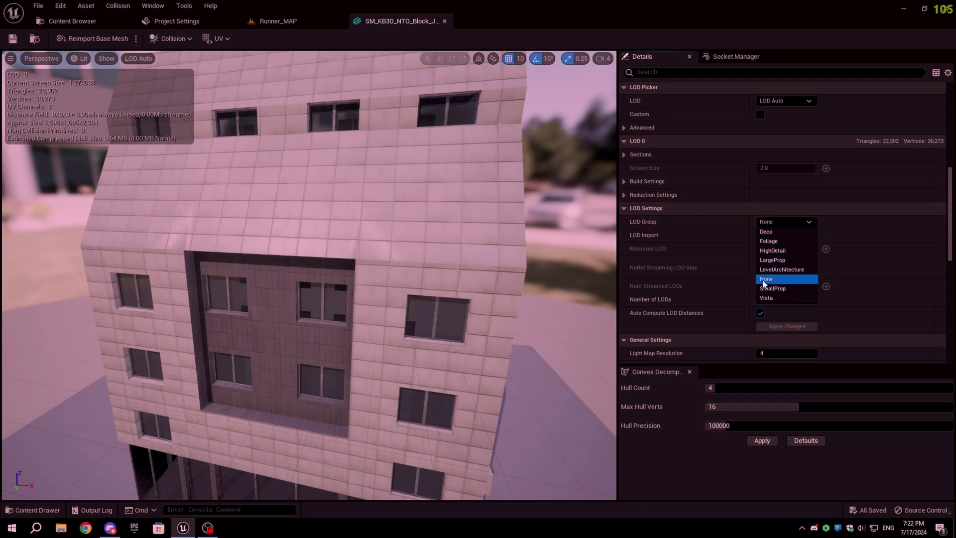
left_click(781, 269)
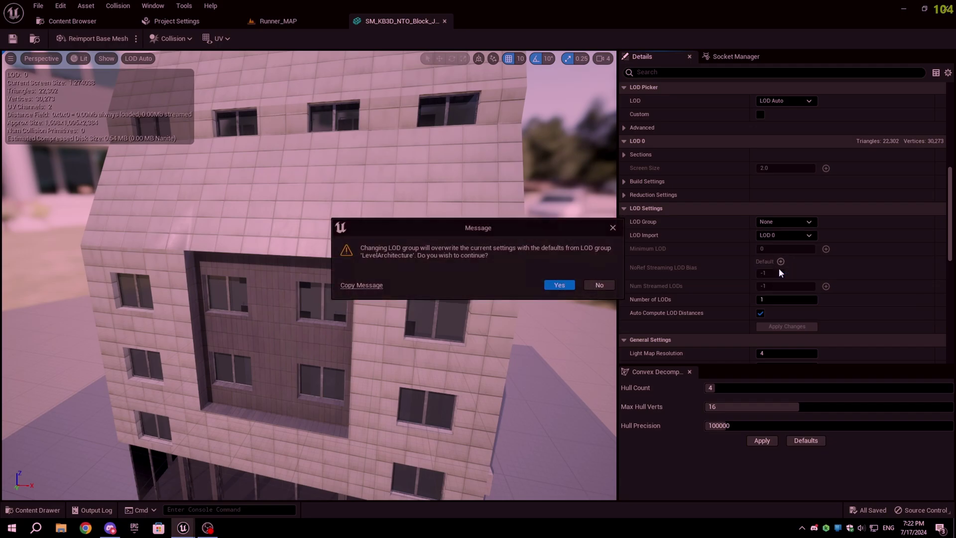
left_click(566, 287)
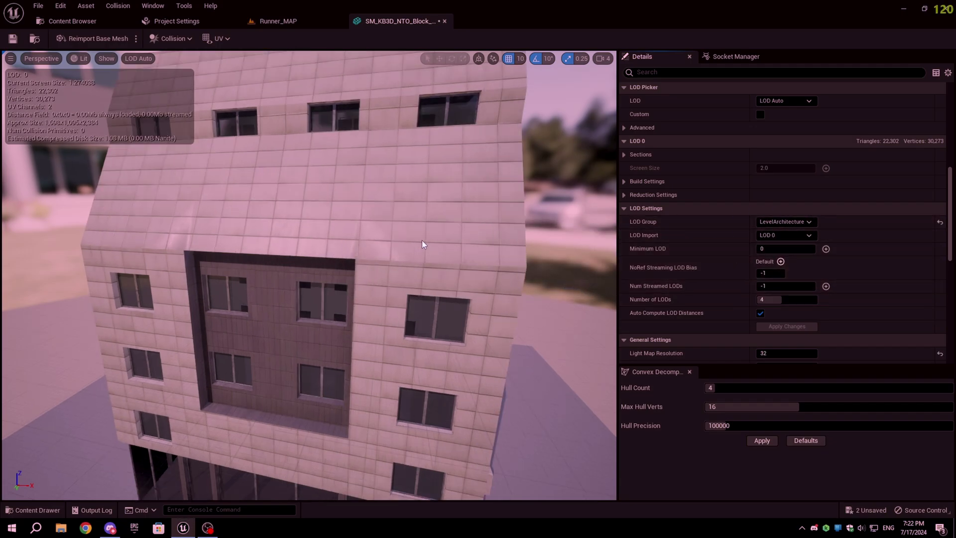
scroll(422, 244, "up", 3)
scroll(422, 244, "down", 8)
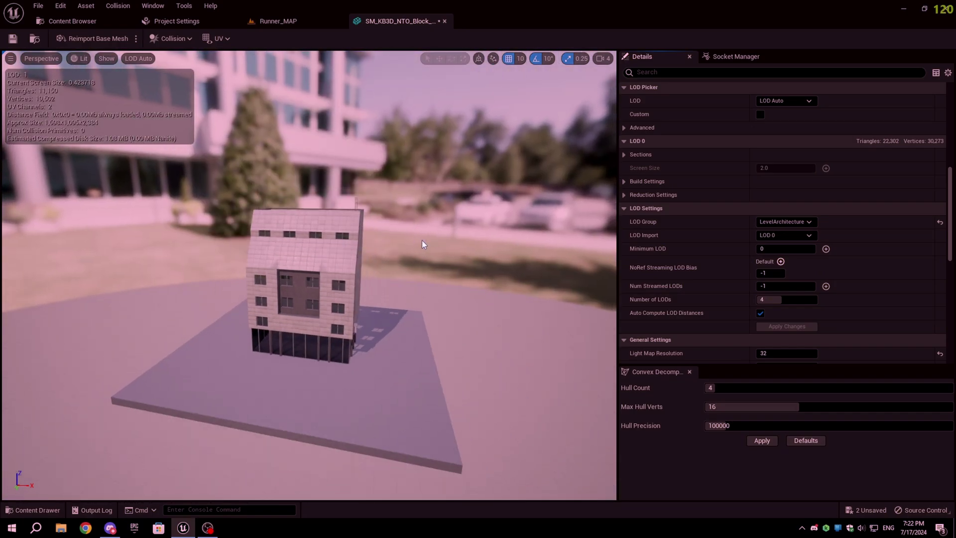
scroll(423, 244, "down", 5)
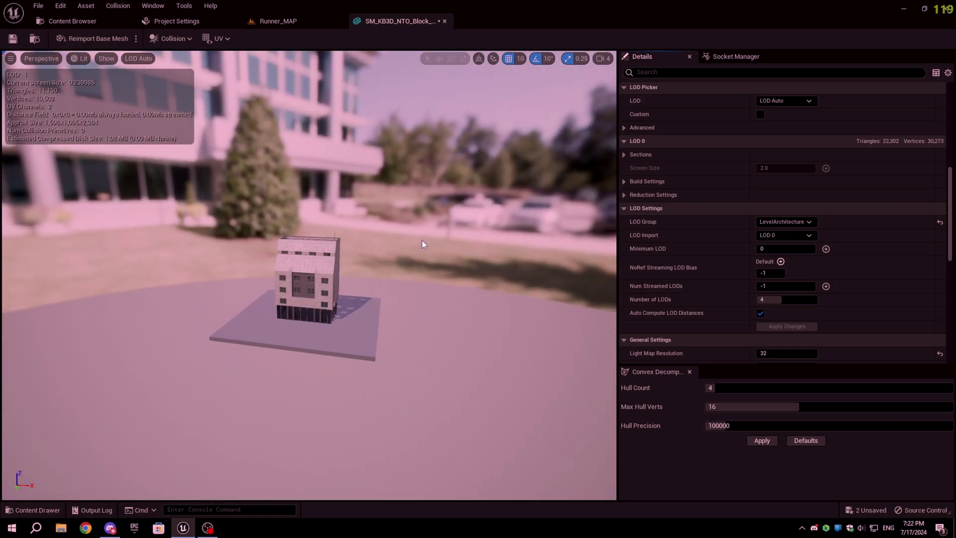
scroll(423, 244, "down", 3)
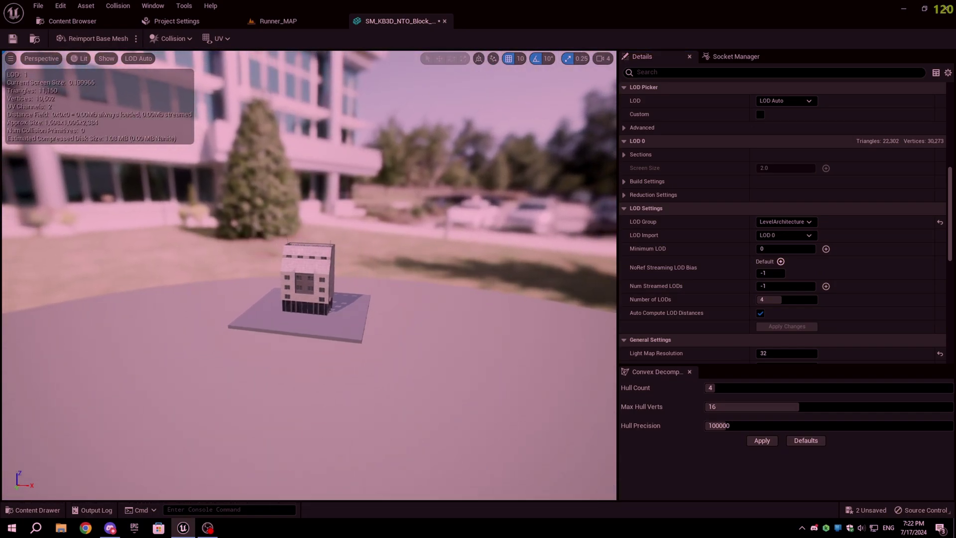
scroll(318, 307, "up", 4)
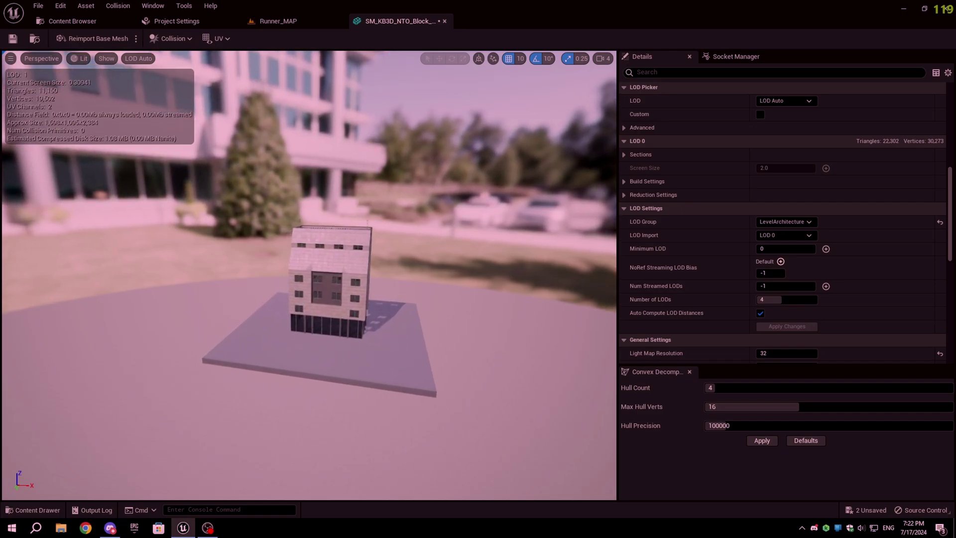
scroll(319, 307, "up", 6)
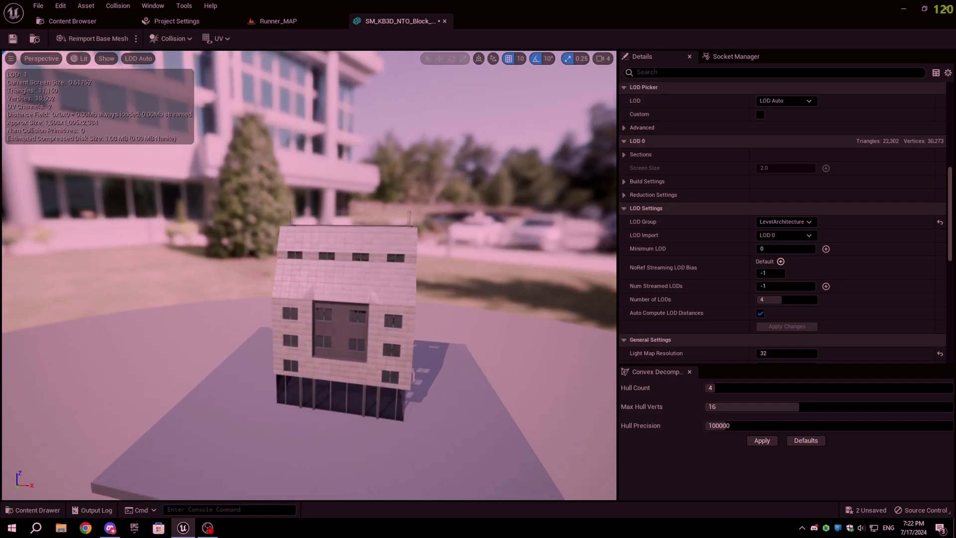
scroll(319, 307, "up", 8)
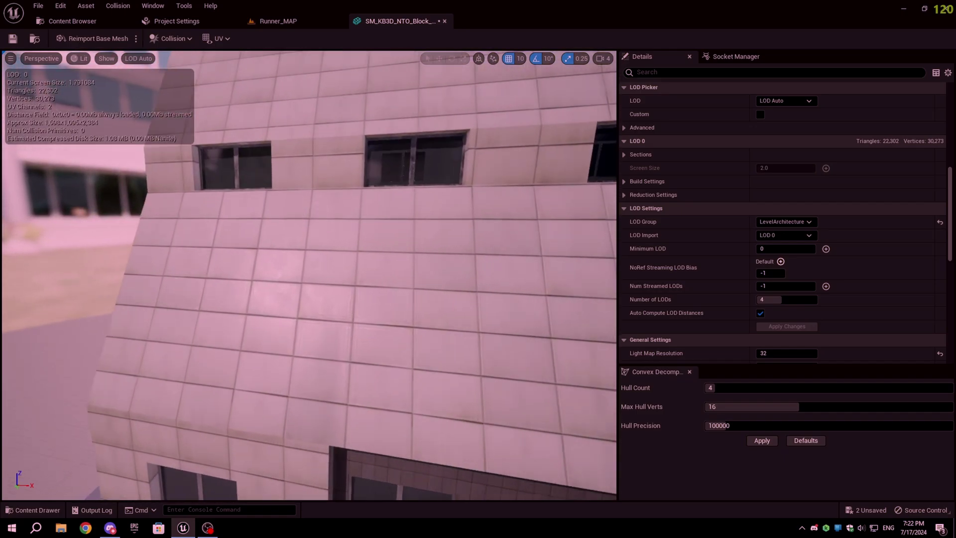
scroll(319, 306, "down", 8)
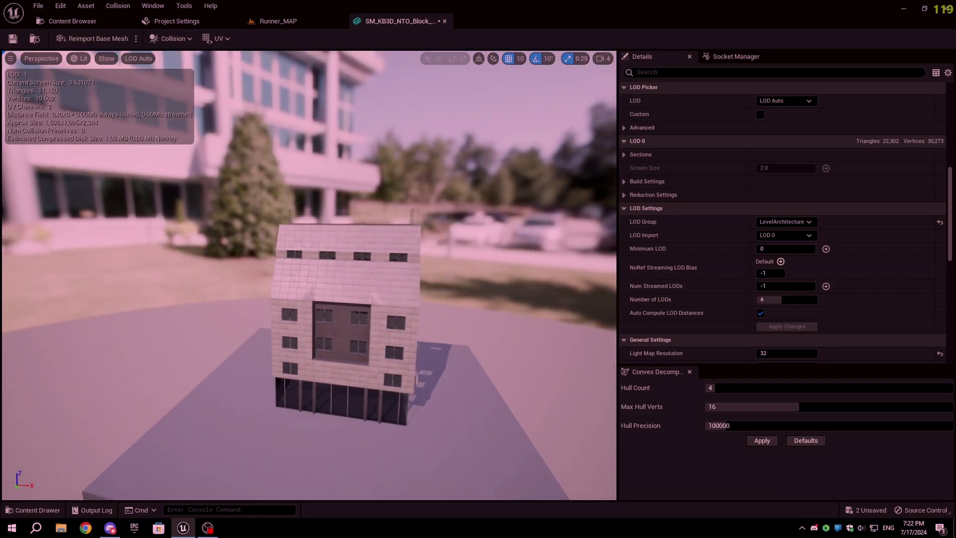
scroll(437, 247, "up", 9)
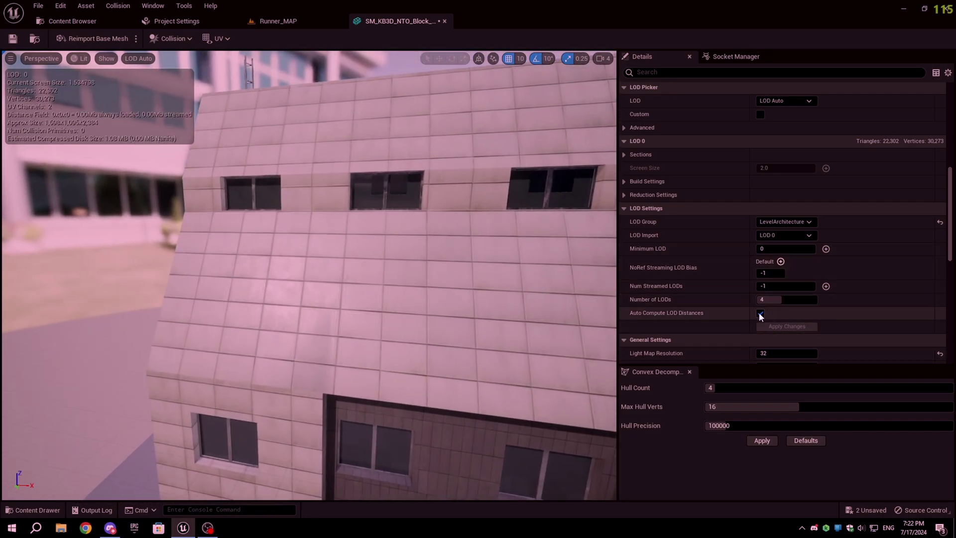
Step: Preview the building at LOD 0 and LOD 1, and set the LOD 1 screen size to 0.9
scroll(755, 215, "up", 4)
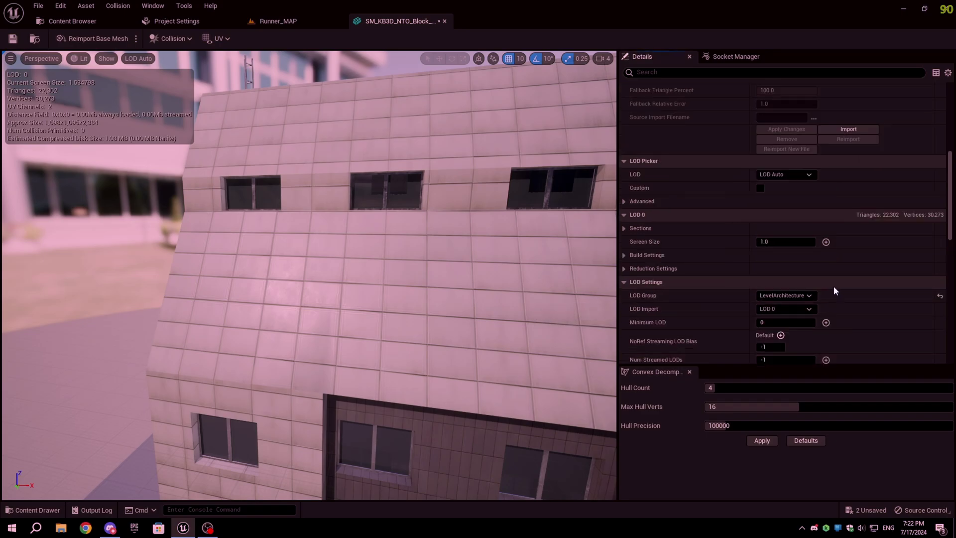
scroll(651, 294, "down", 1)
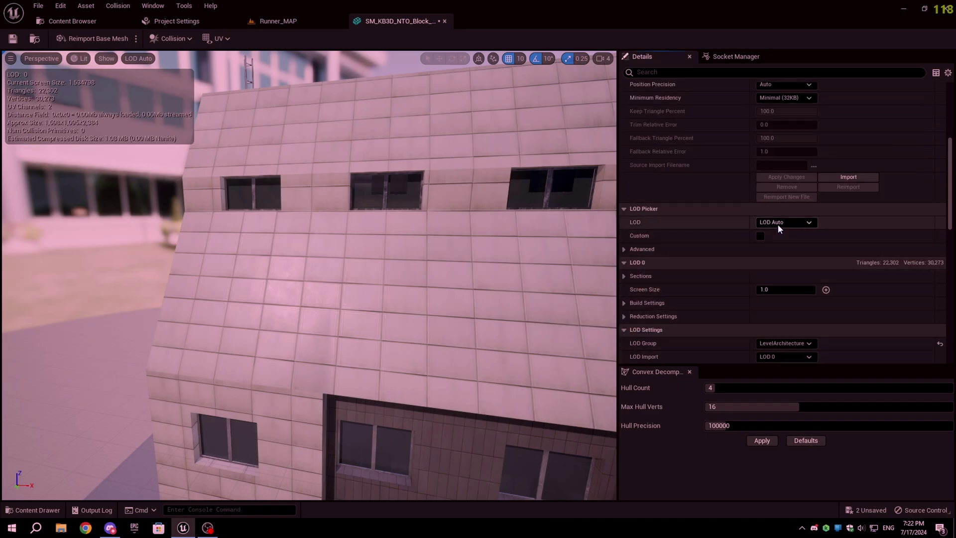
left_click(778, 224)
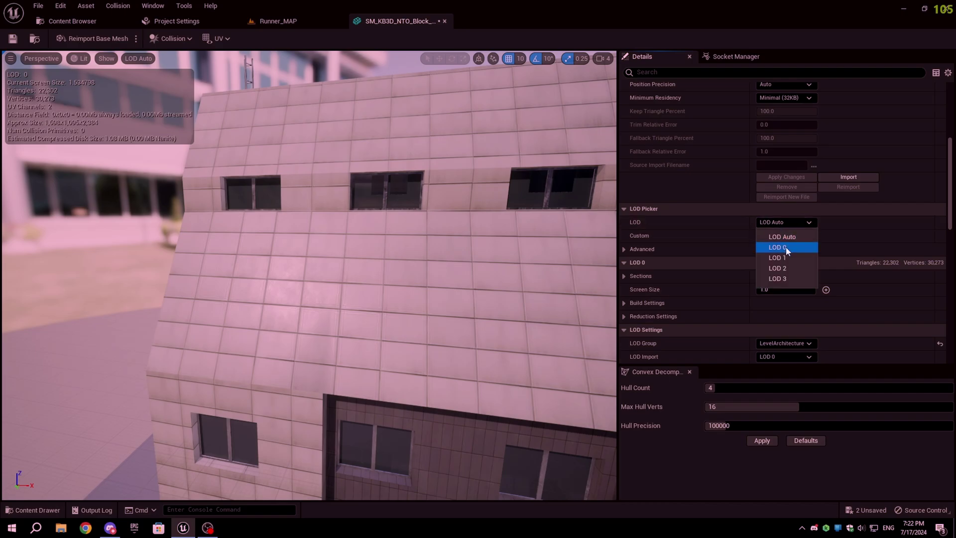
left_click(786, 246)
scroll(766, 219, "down", 1)
left_click_drag(455, 230, 516, 269)
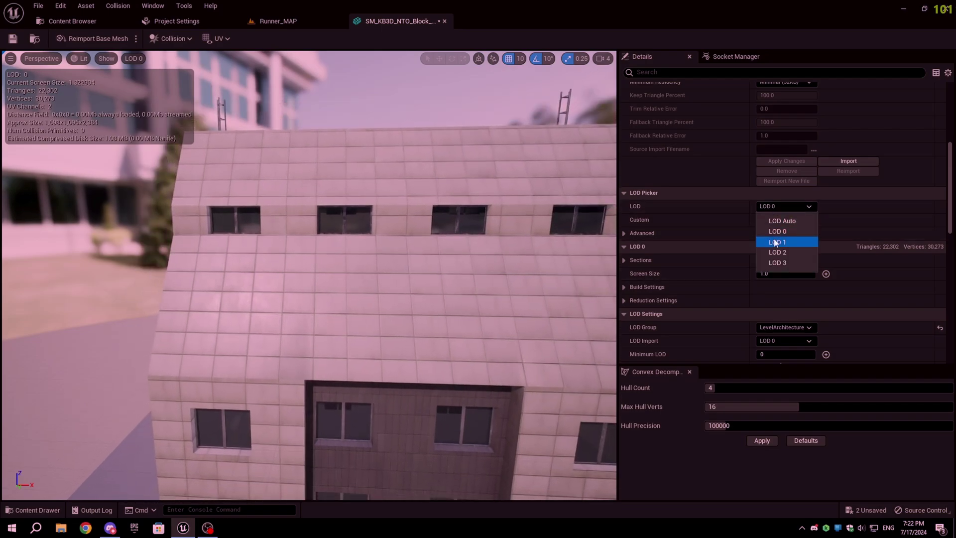
left_click(777, 242)
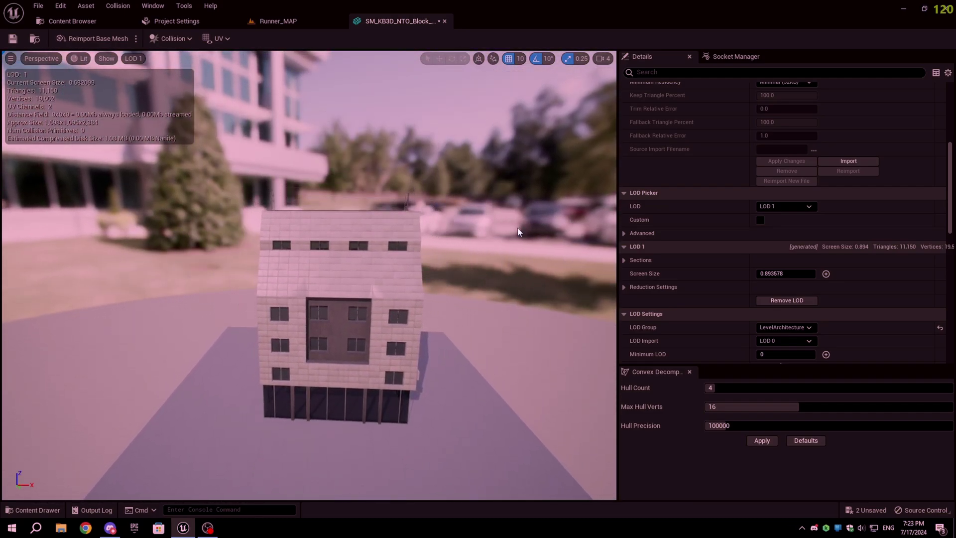
left_click(786, 273)
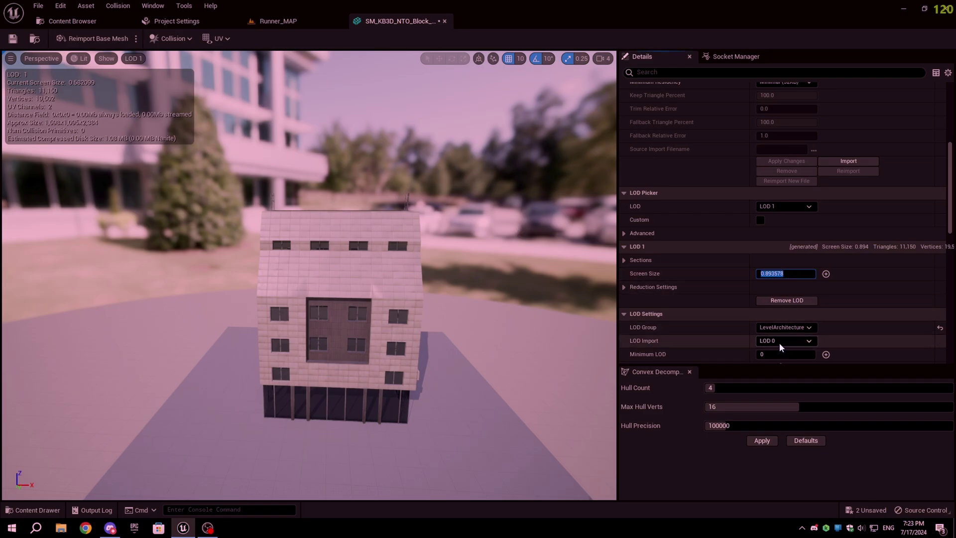
key("BackSpace")
key("Return")
Step: Preview LOD 2, frame the building, and expand the LOD 0 Reduction Settings
left_click(776, 208)
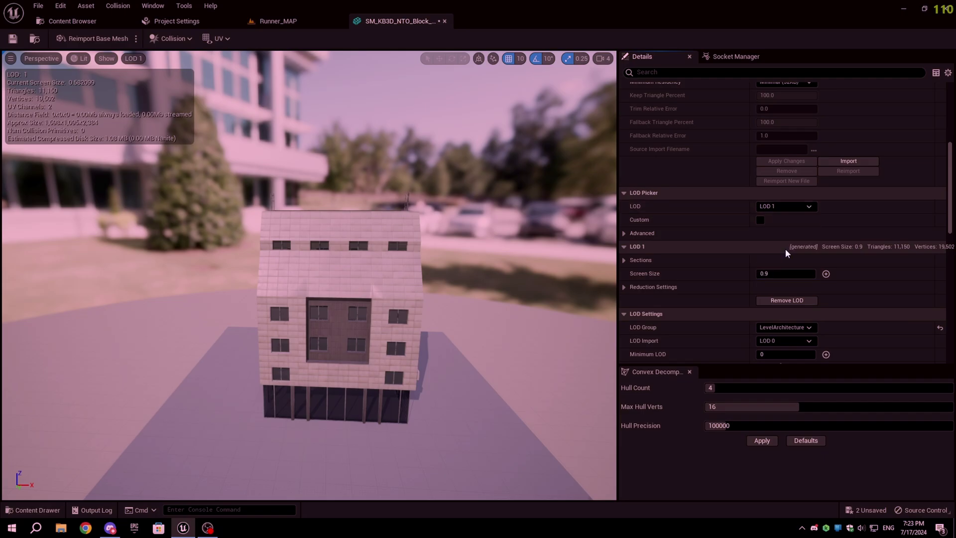
left_click(786, 249)
scroll(309, 274, "up", 5)
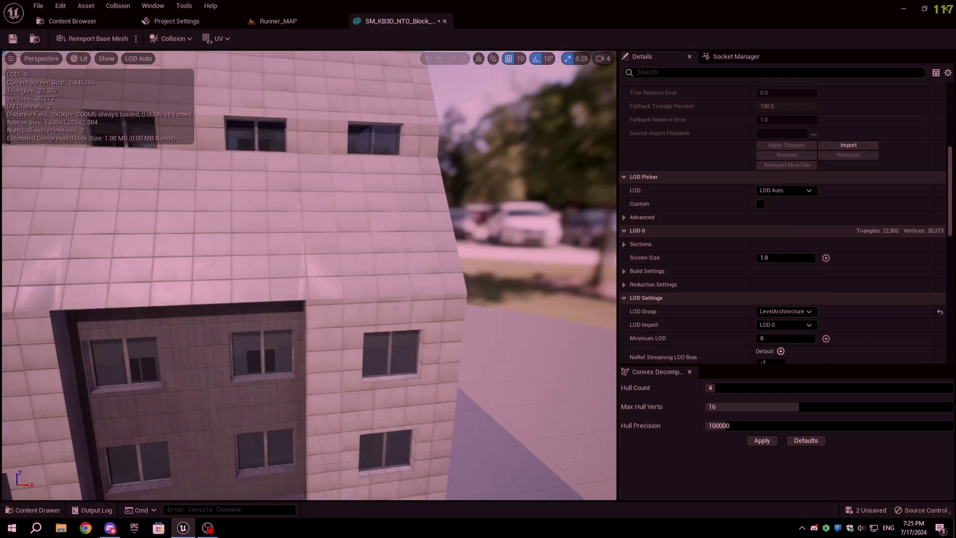
key("f")
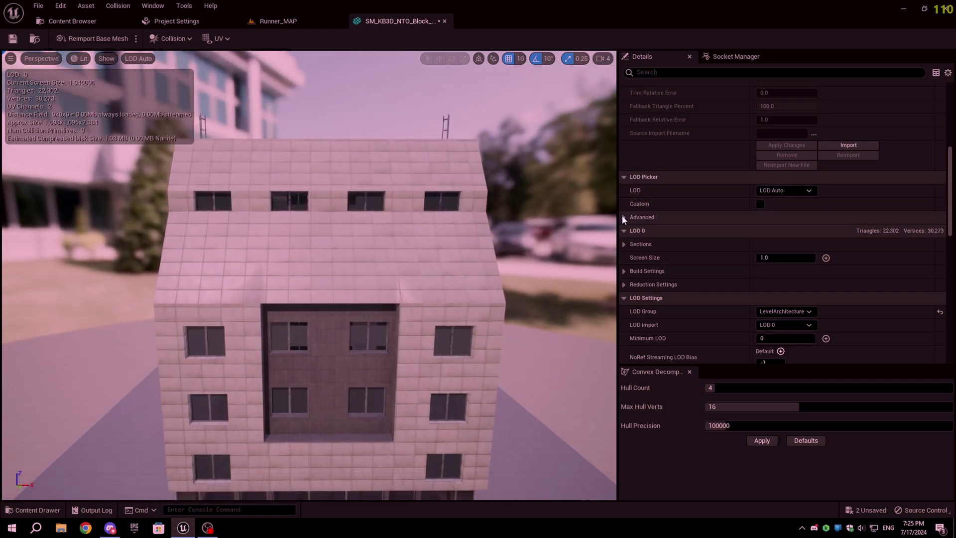
left_click(624, 284)
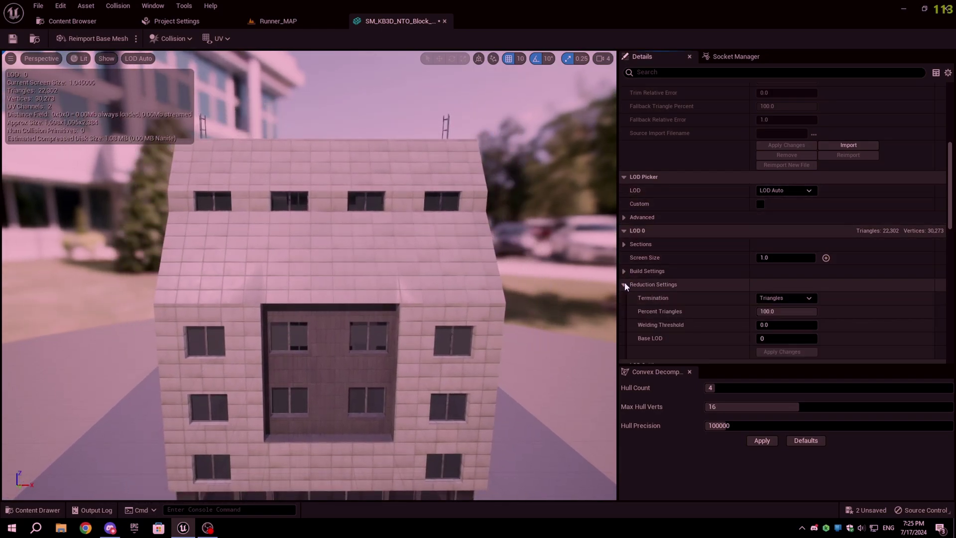
scroll(858, 282, "down", 2)
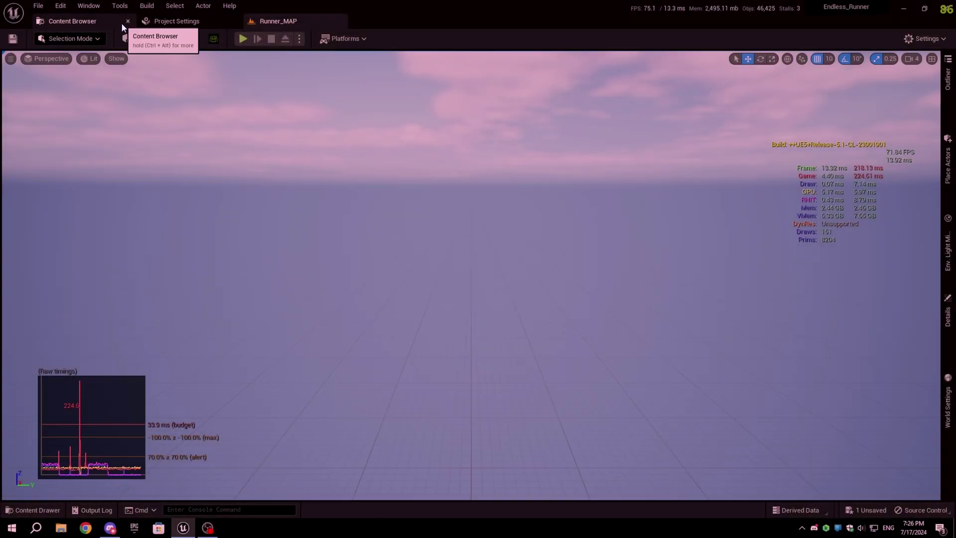
Step: Open T_KB3D_NTO_AirCon_basecolor from Cargo > Textures and zoom around its preview
left_click(95, 20)
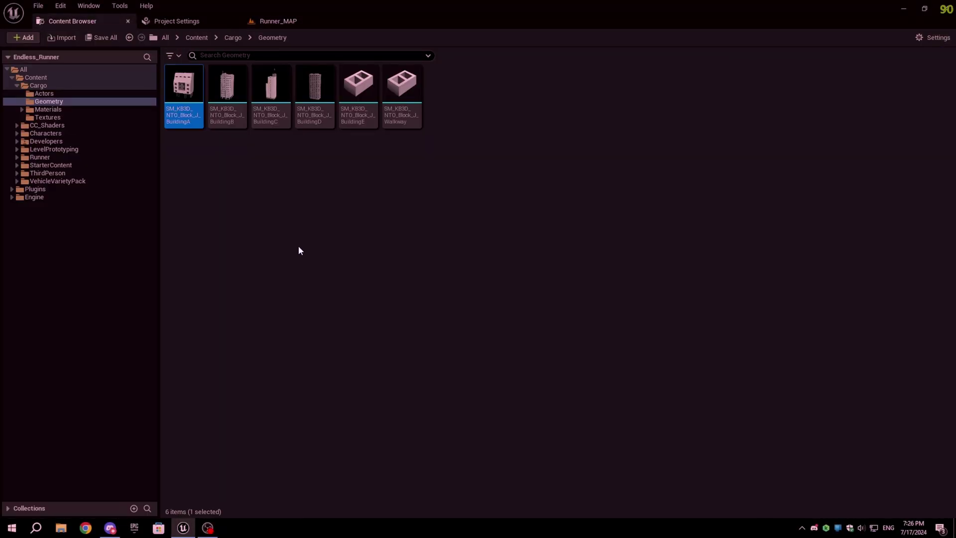
left_click(233, 38)
double_click(316, 104)
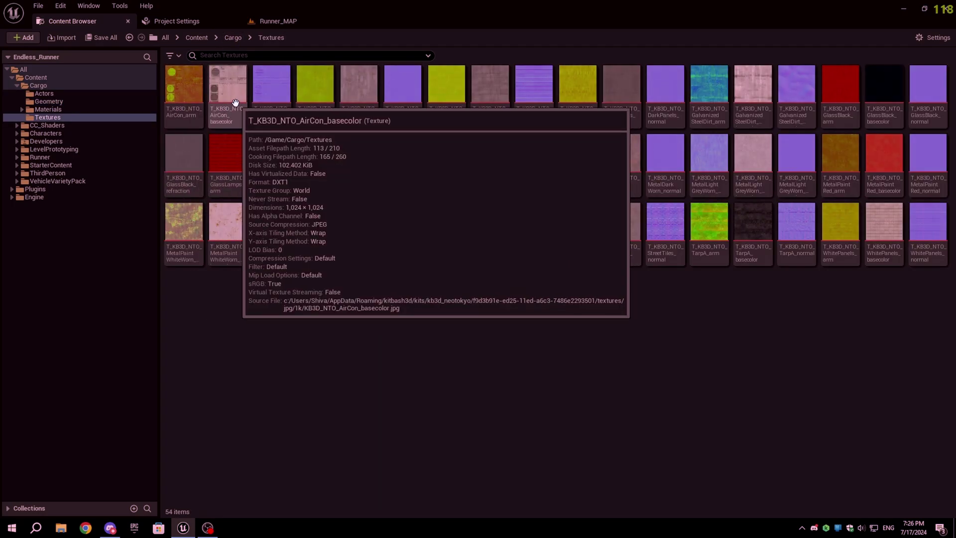
double_click(235, 102)
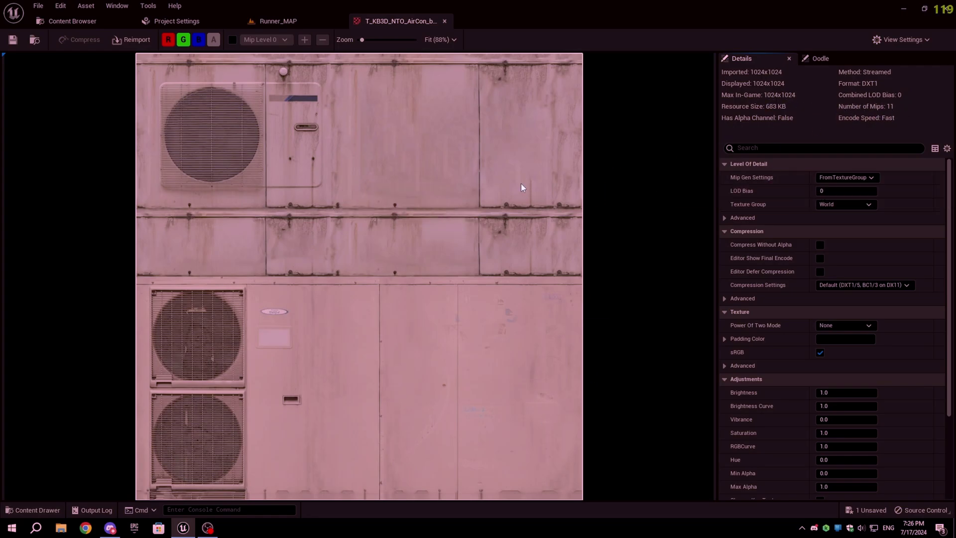
scroll(375, 238, "down", 1)
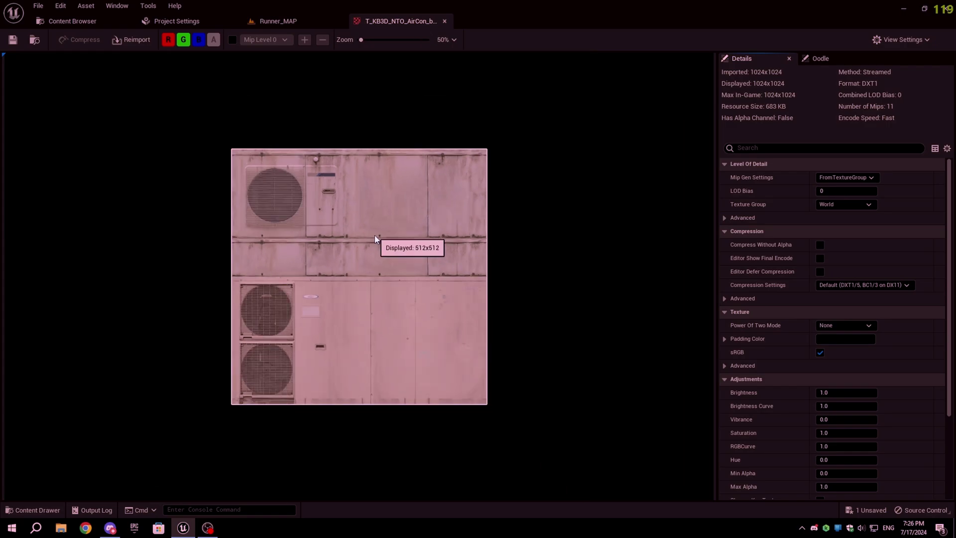
scroll(374, 235, "down", 6)
scroll(375, 235, "up", 4)
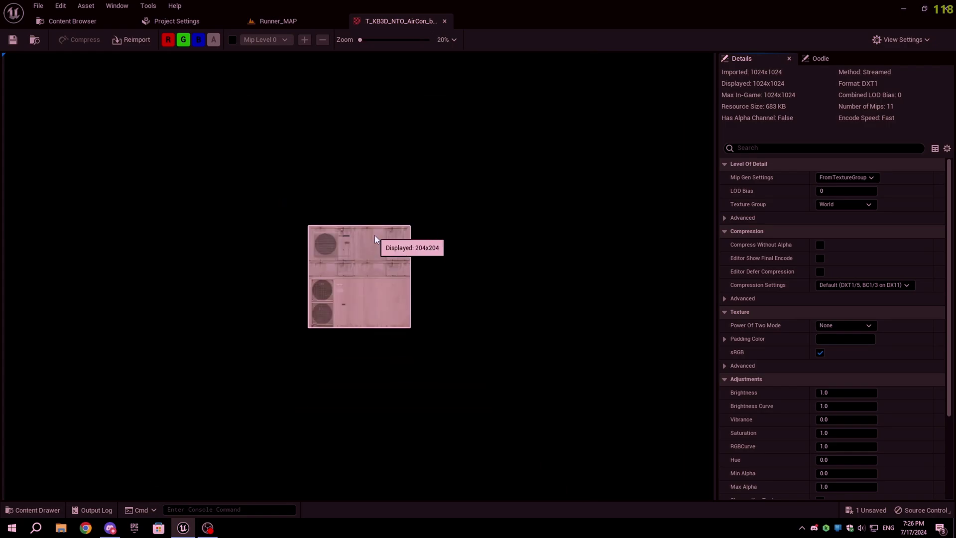
scroll(375, 235, "up", 5)
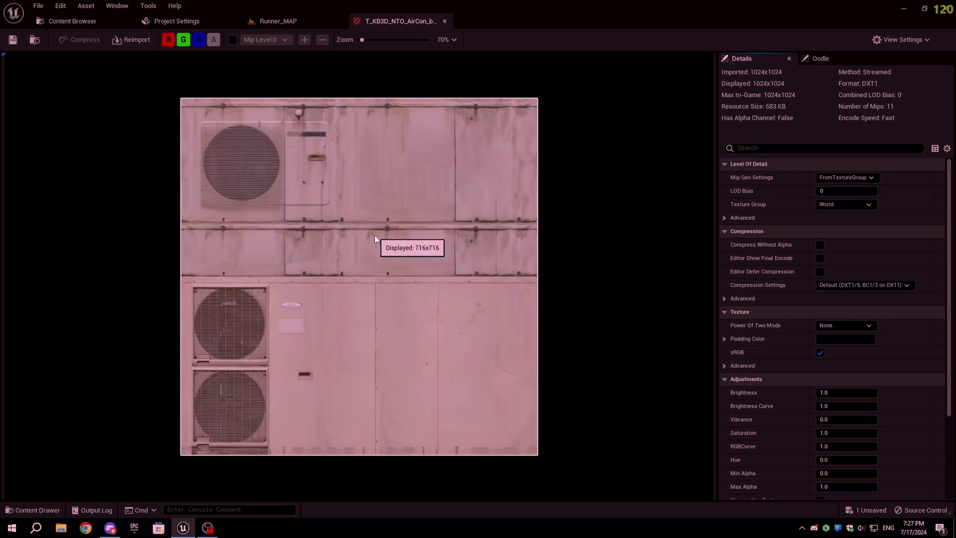
scroll(375, 235, "down", 8)
scroll(374, 235, "up", 6)
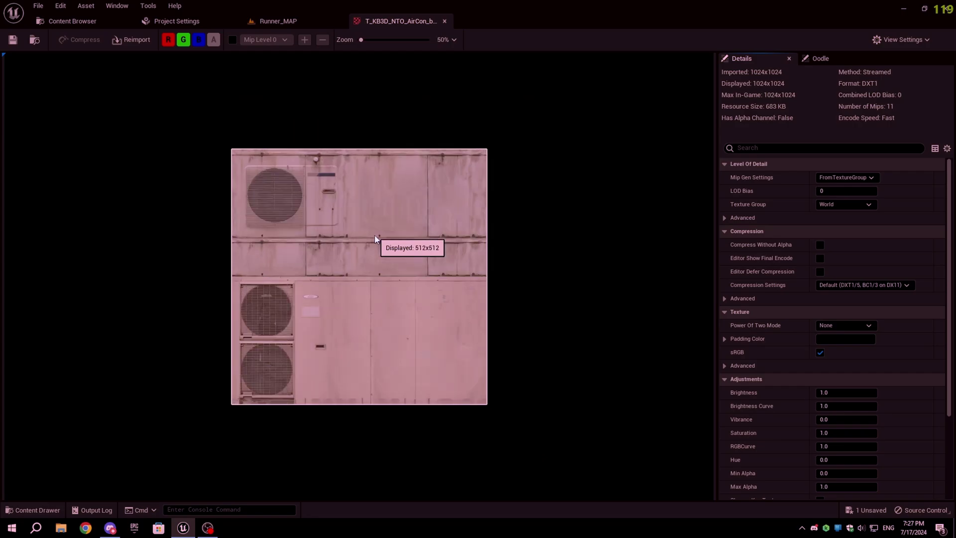
left_click(825, 177)
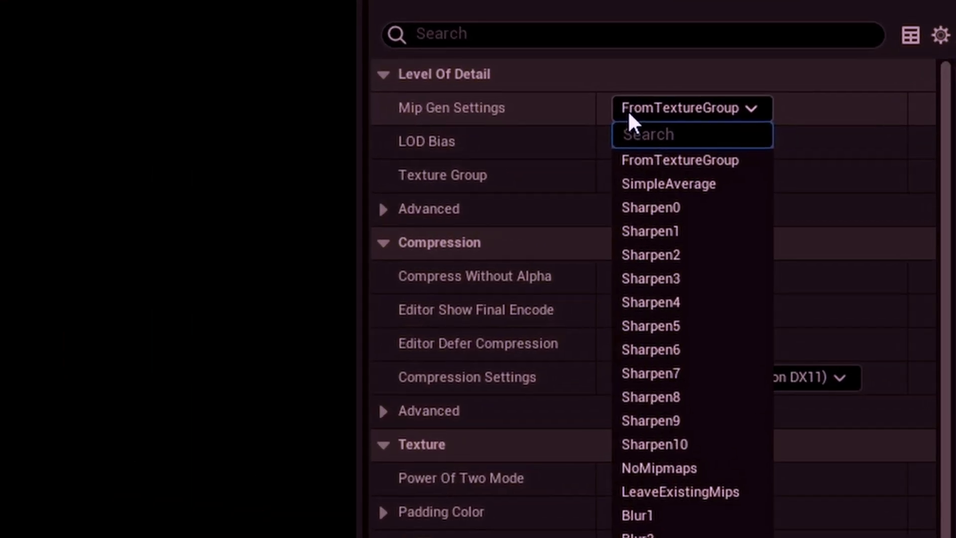
left_click(628, 110)
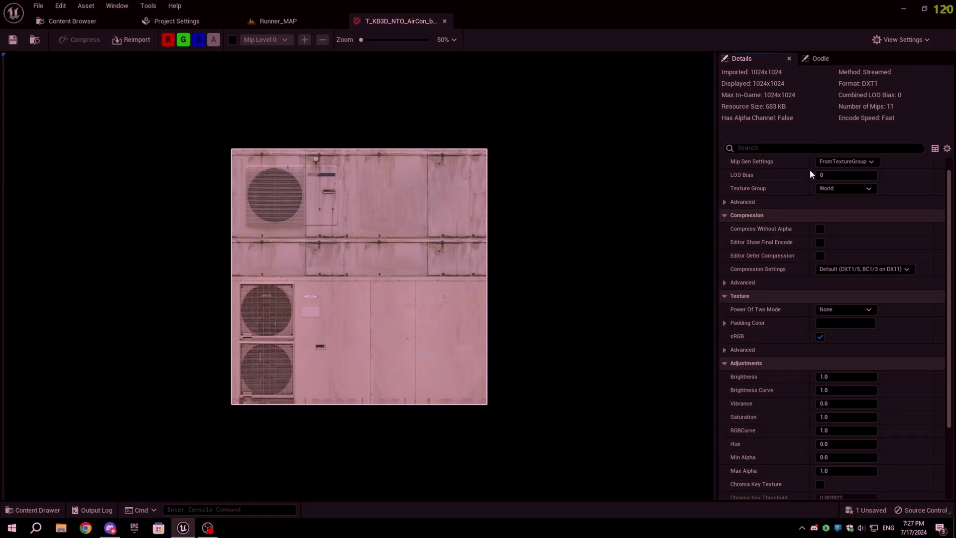
Step: Expand advanced compression, try Maximum Texture Size 512, restore it to 0, and save the texture
scroll(773, 379, "down", 4)
scroll(773, 380, "up", 5)
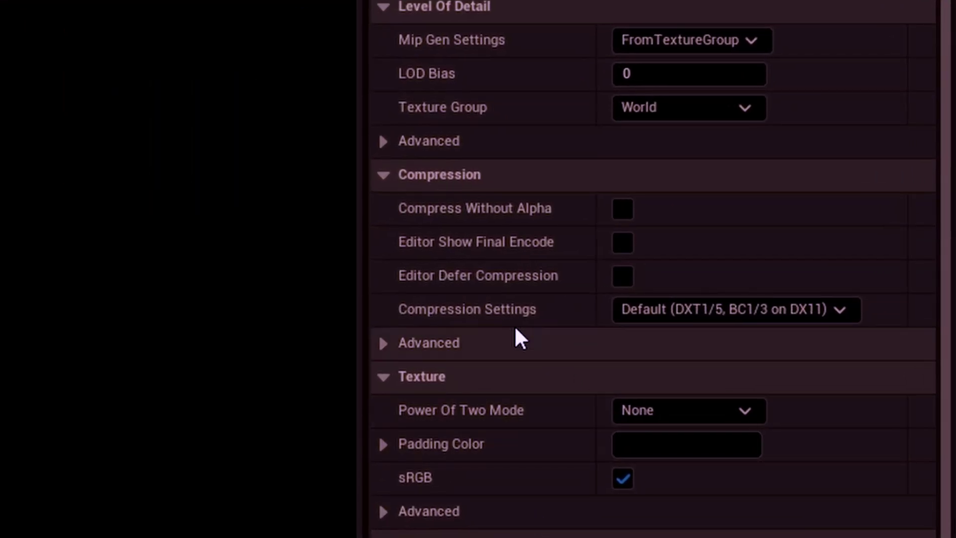
left_click(379, 348)
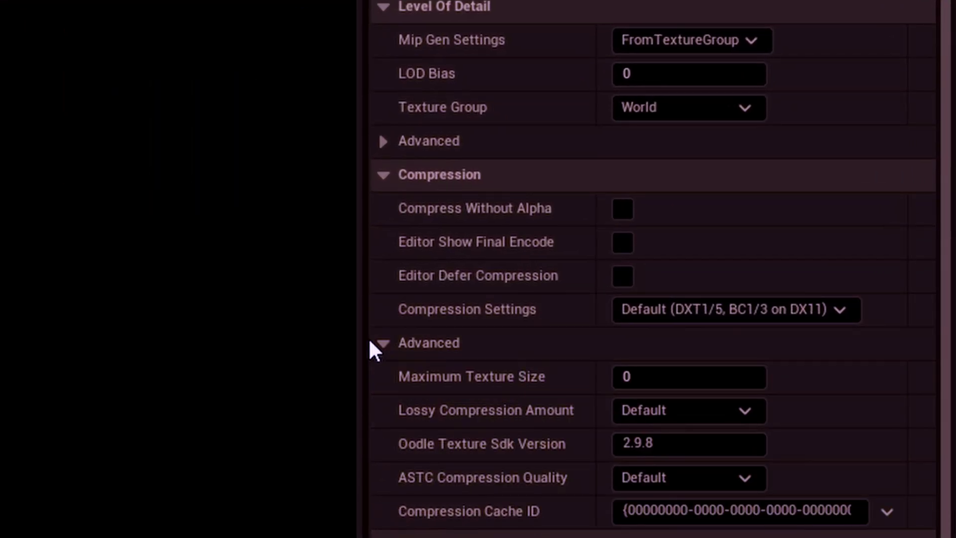
left_click(382, 343)
left_click(383, 342)
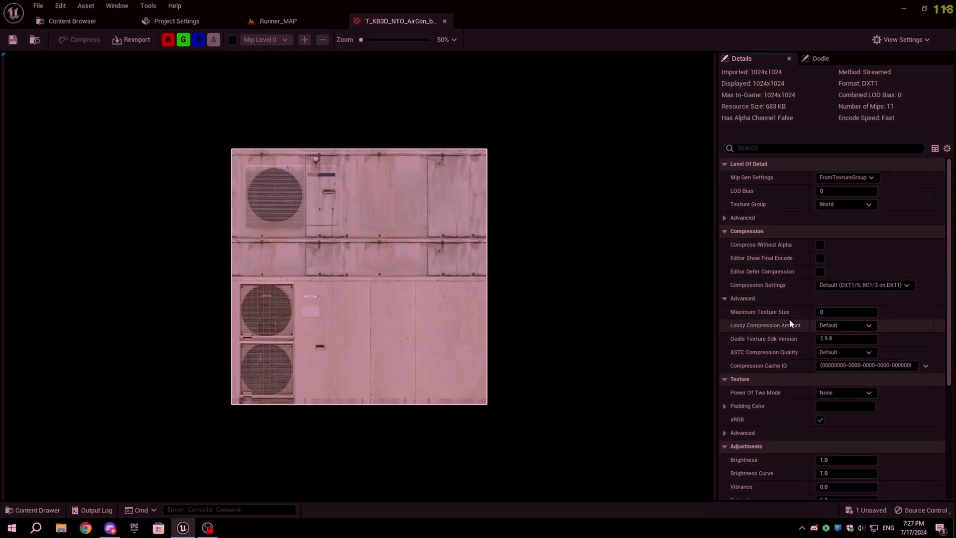
left_click(843, 312)
type("512")
key("Return")
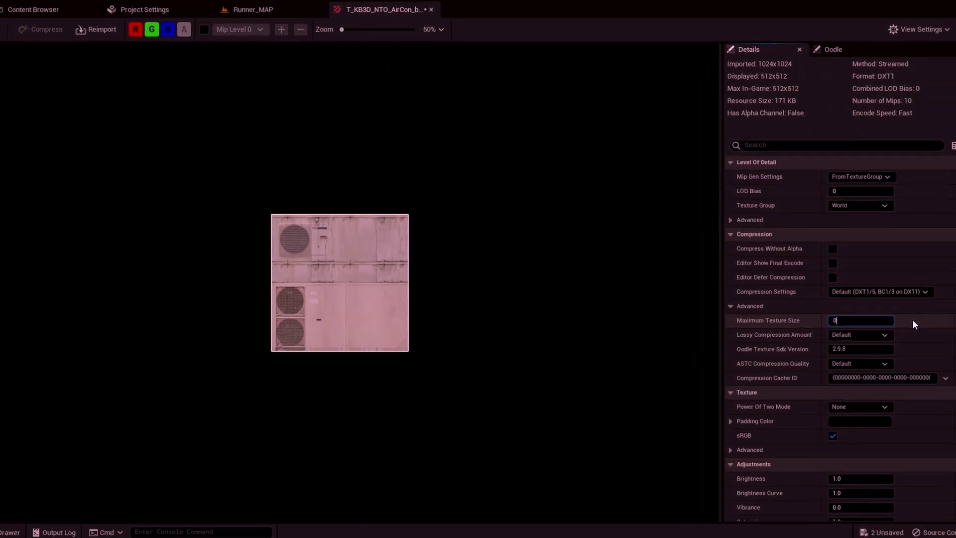
type("0")
key("Return")
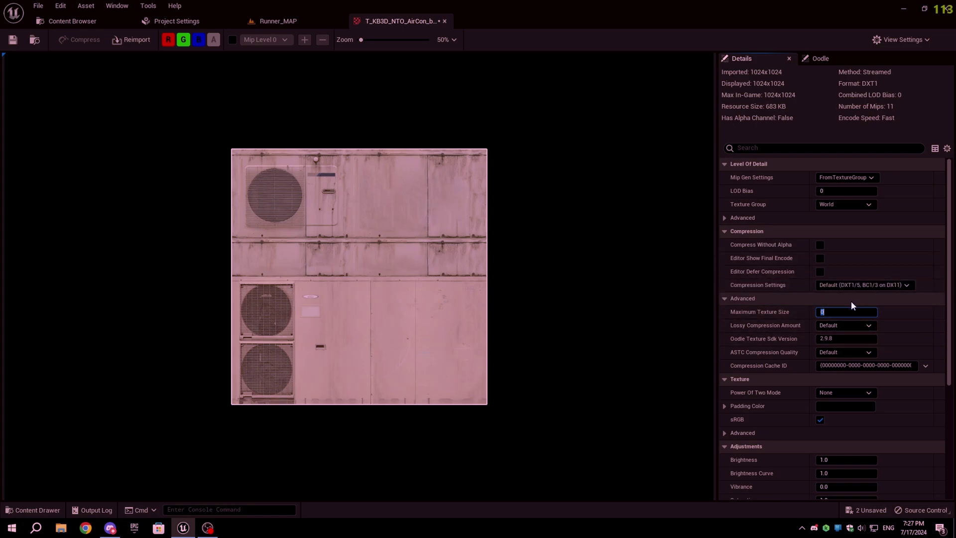
left_click(11, 44)
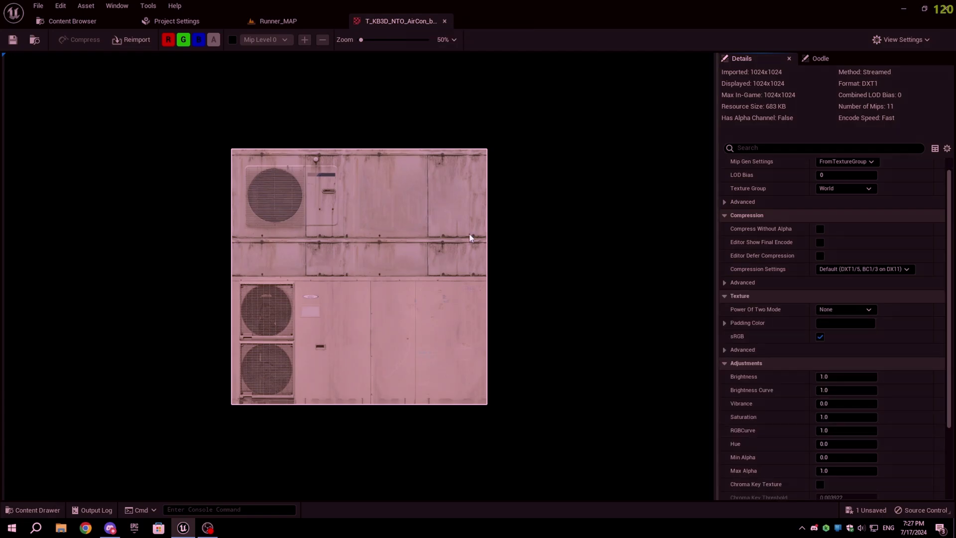
Step: Back in Cargo Textures, select all 54 textures and open them in Bulk Edit via Property Matrix
left_click(445, 21)
left_click(65, 21)
left_click(197, 119)
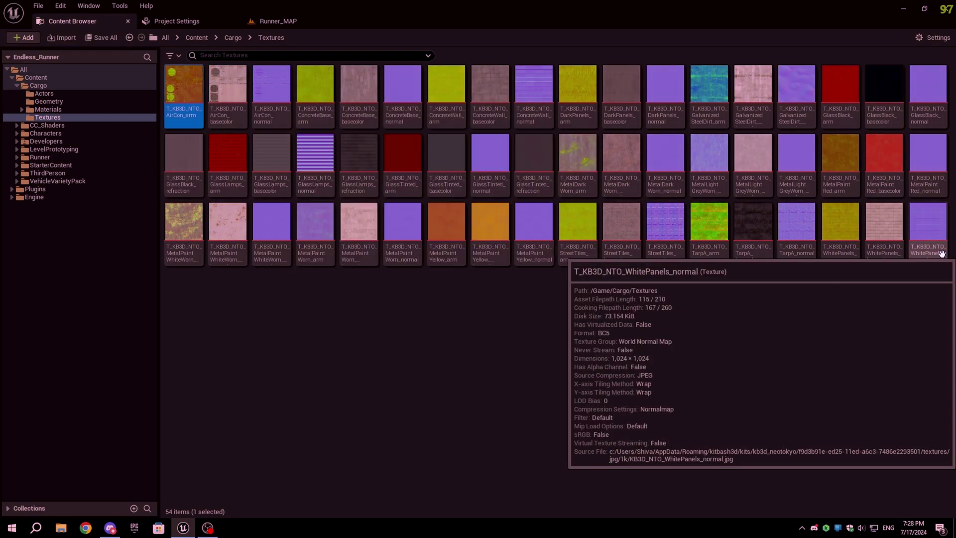
left_click(942, 254, "shift")
right_click(940, 251)
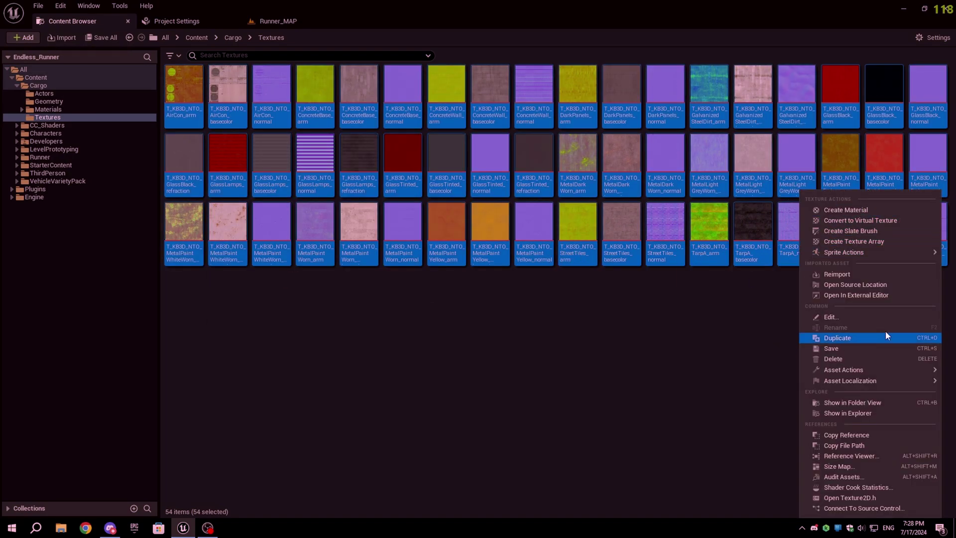
mouse_move(892, 370)
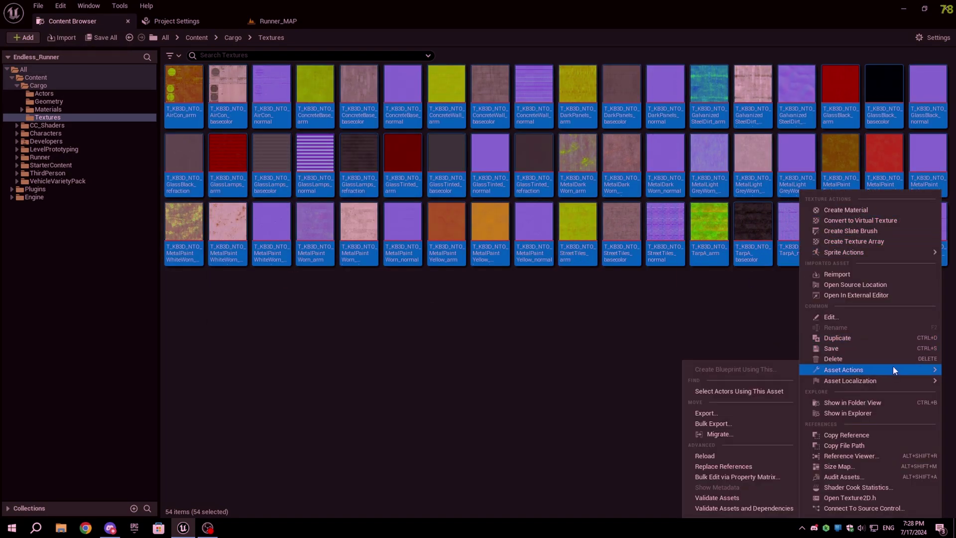
left_click(737, 477)
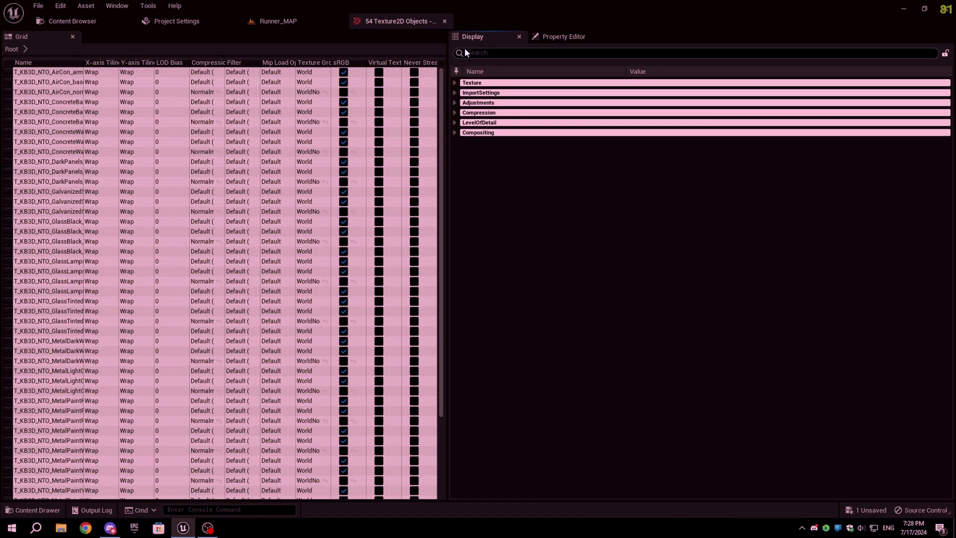
Step: Set Maximum Texture Size to 512 under Compression for all textures
left_click(455, 114)
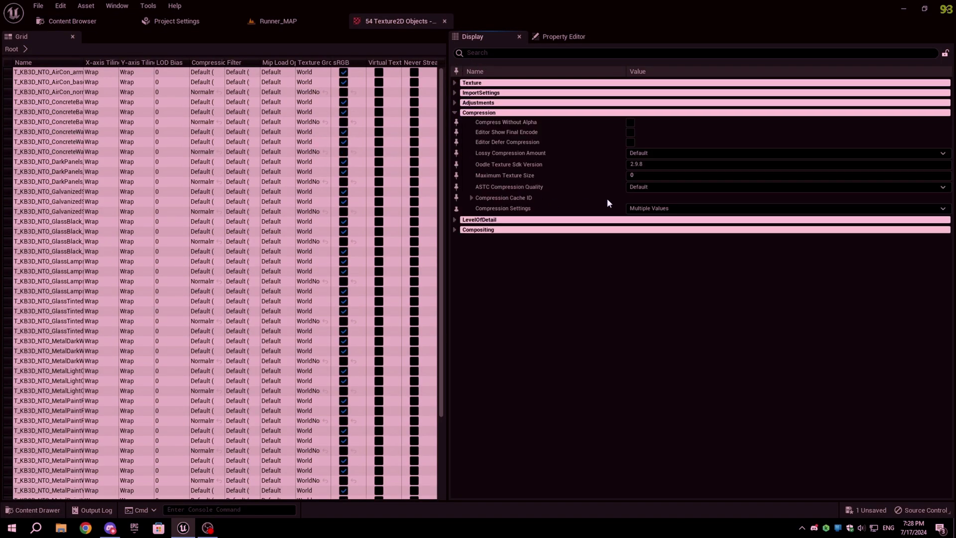
left_click(628, 175)
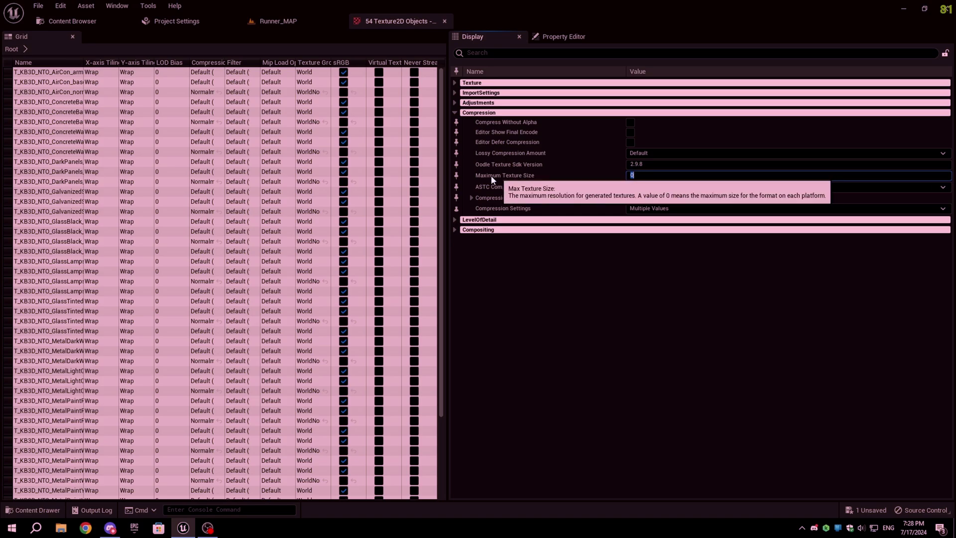
type("512")
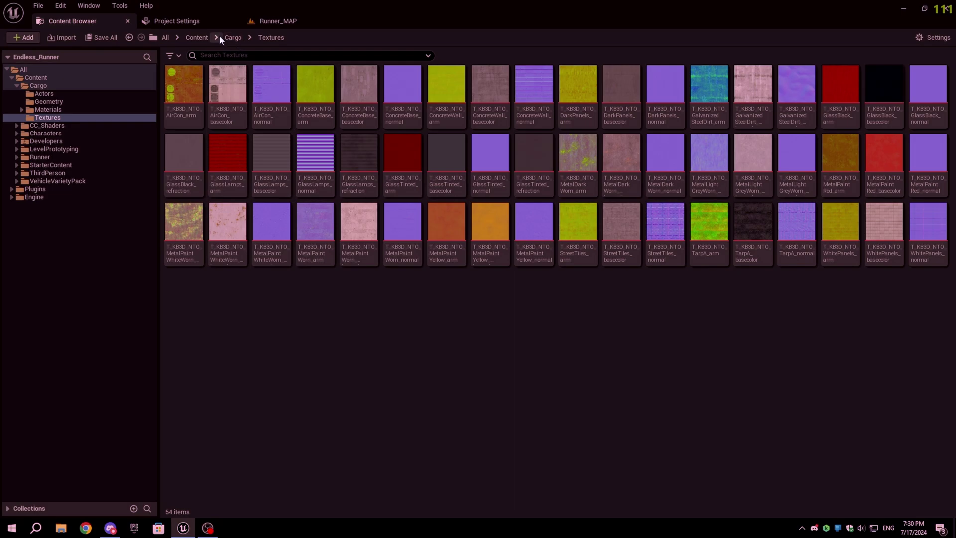
Step: Navigate to the Content > Runner > Maps folder
left_click(217, 38)
left_click(238, 103)
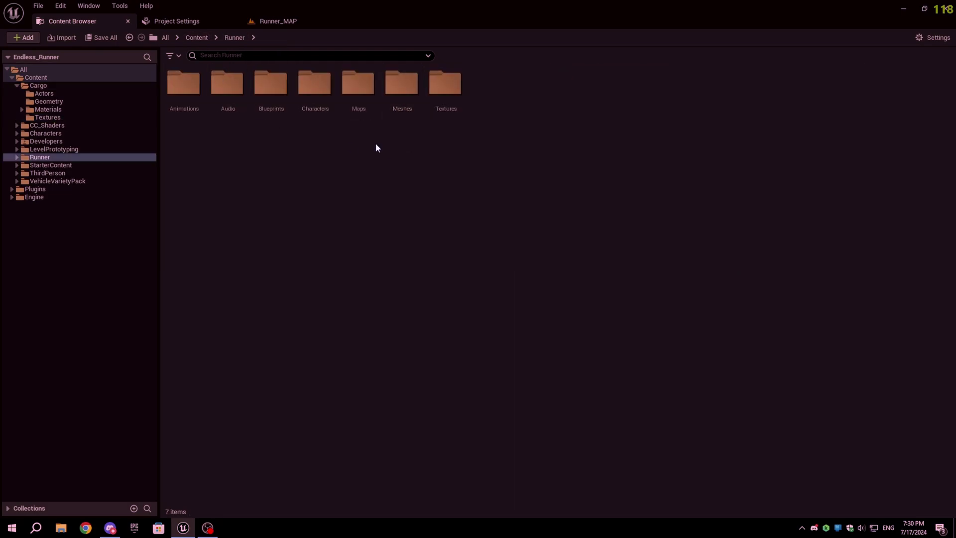
double_click(362, 96)
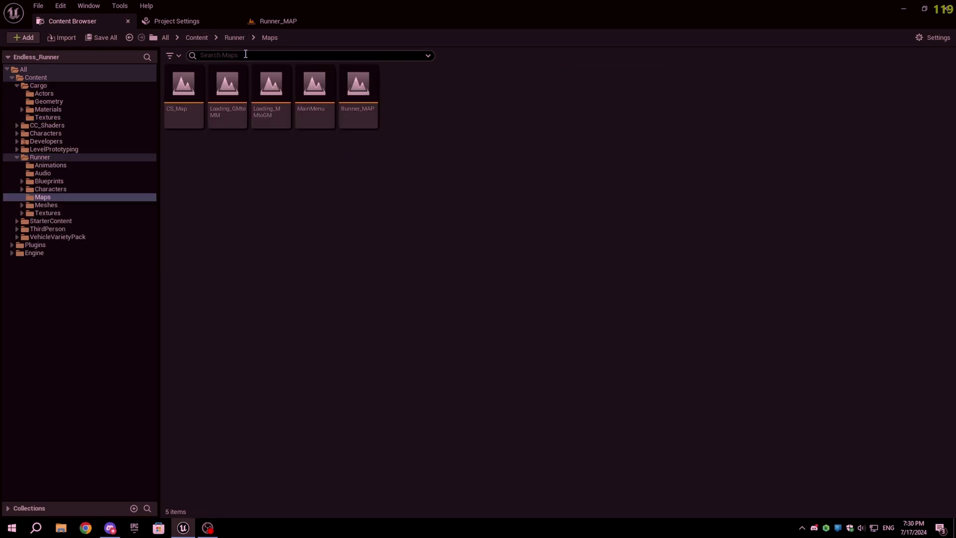
left_click(197, 38)
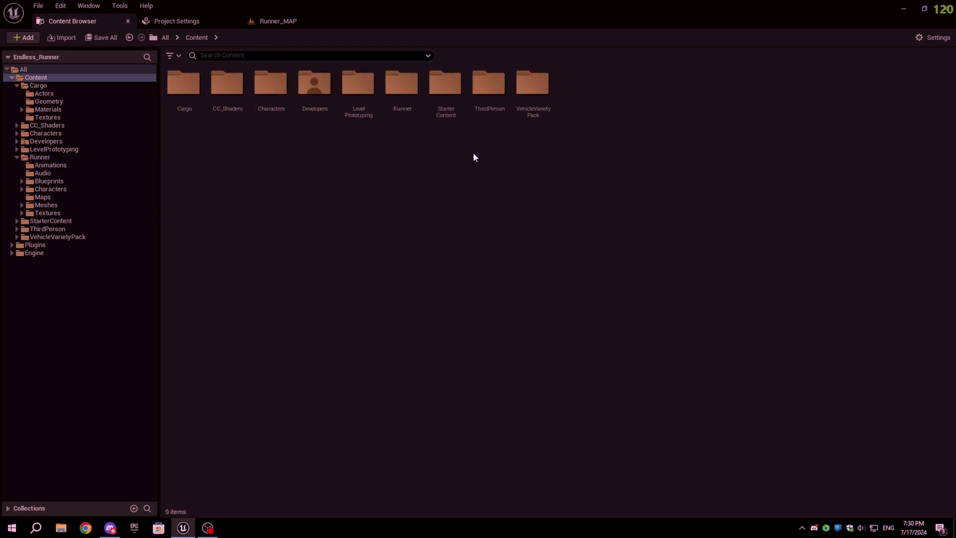
double_click(398, 92)
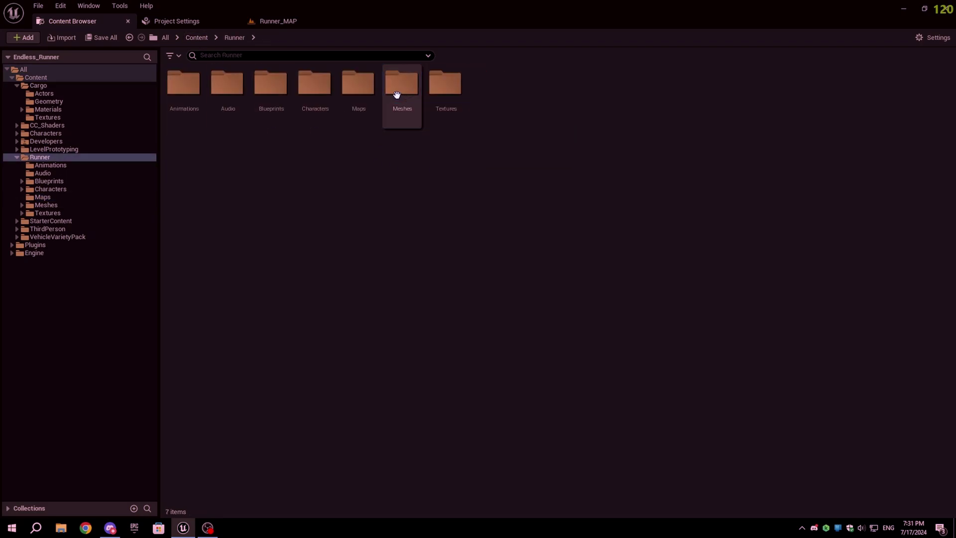
double_click(354, 95)
Step: Select all five maps from CS_Map through Runner_MAP and bring up their actions
left_click(185, 94)
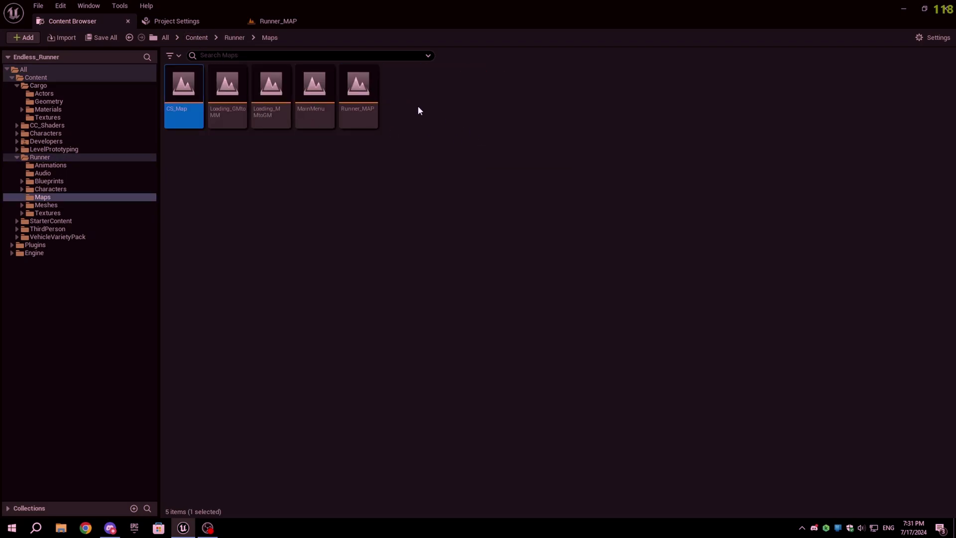
left_click(377, 97, "shift")
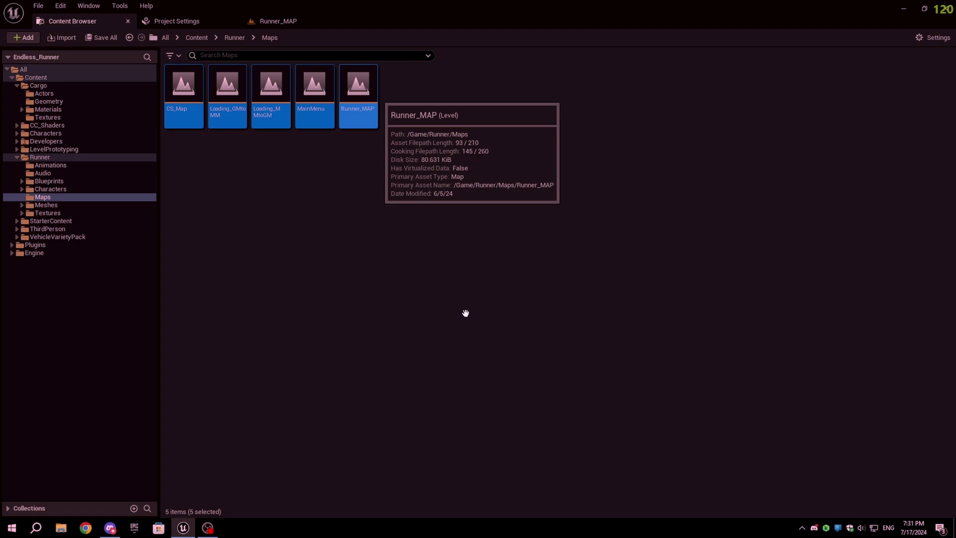
right_click(356, 166)
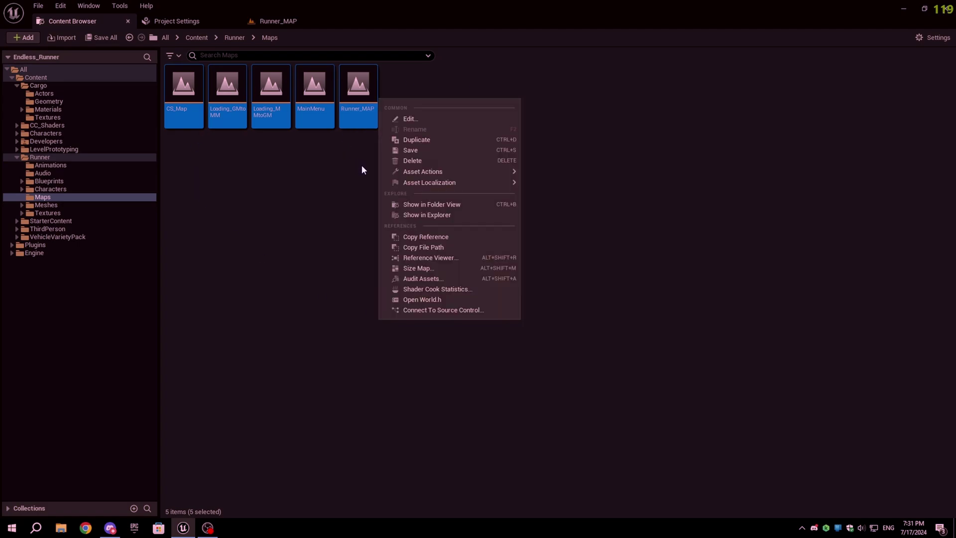
Step: Start migrating the five maps, save the assets, and accept the asset report
mouse_move(423, 172)
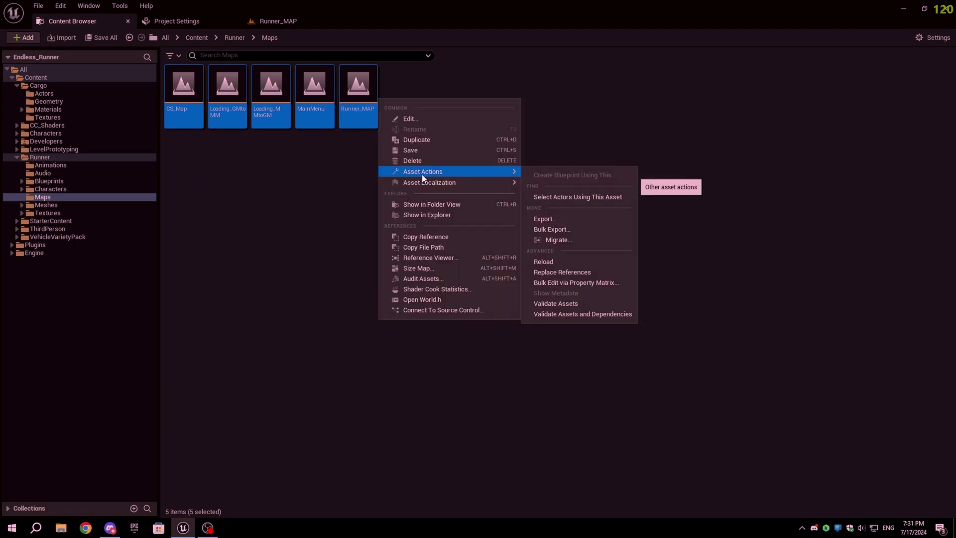
left_click(570, 244)
key("Return")
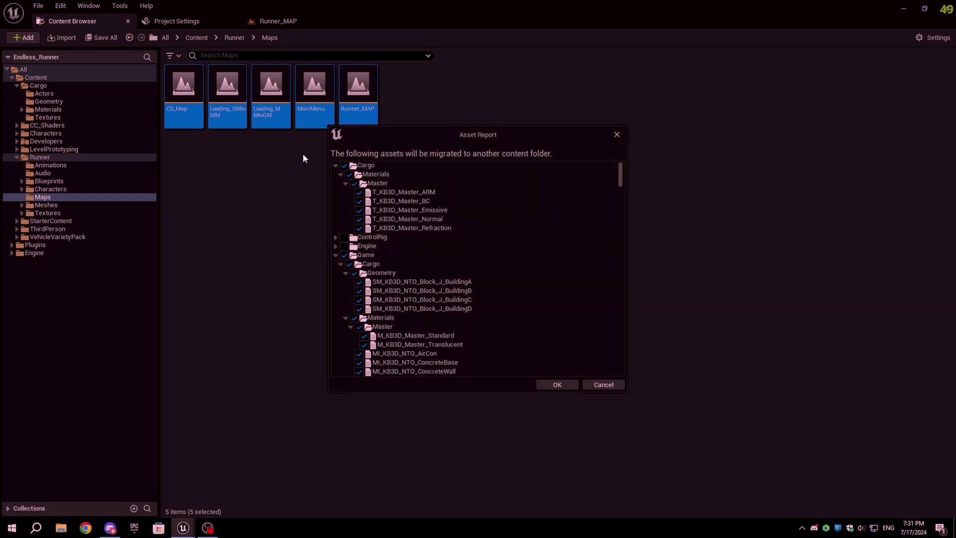
scroll(408, 255, "down", 10)
scroll(407, 255, "down", 12)
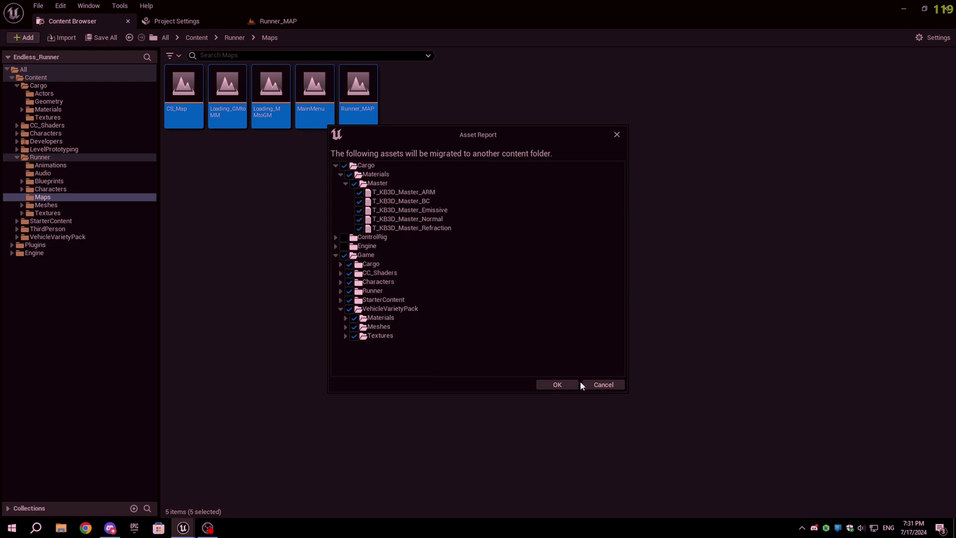
left_click(564, 384)
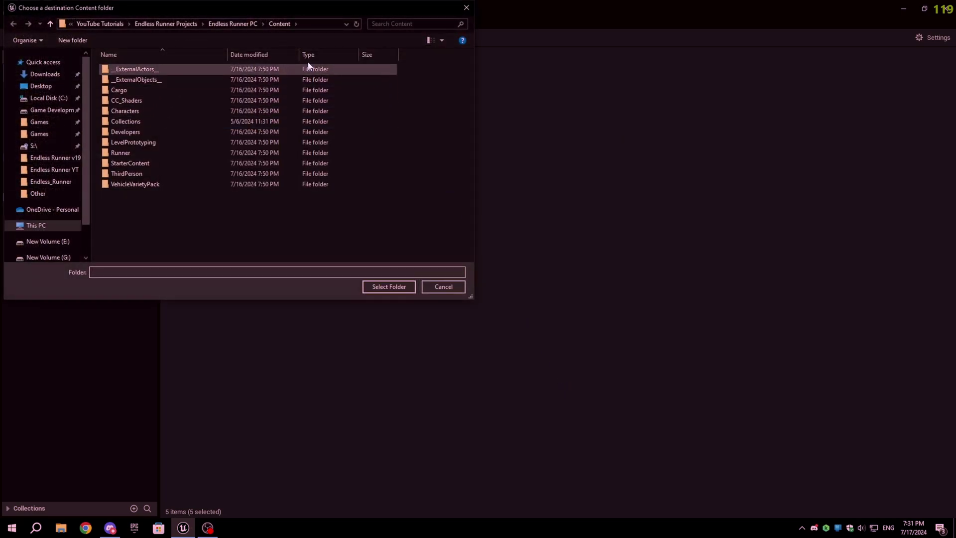
Step: Cancel the migration destination dialog and deselect the maps
left_click(9, 61)
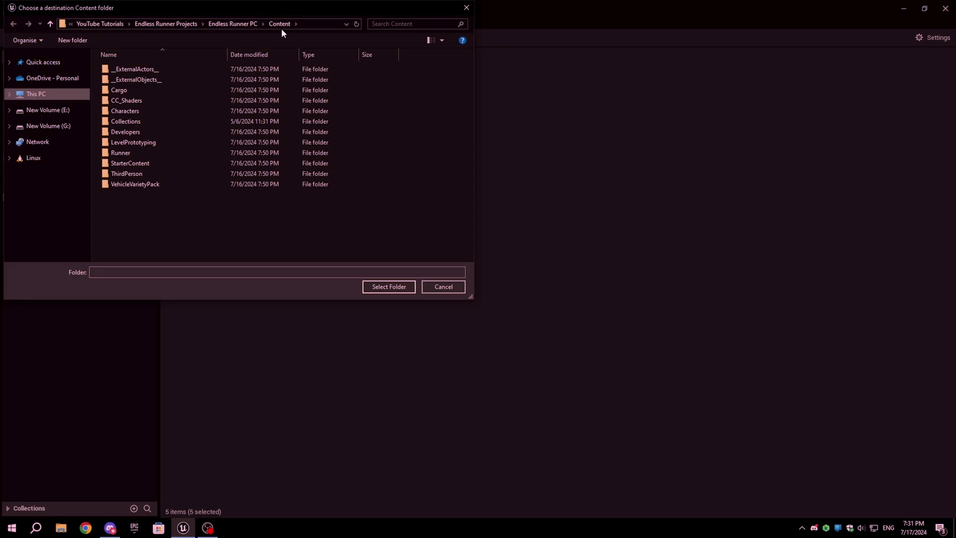
left_click(462, 10)
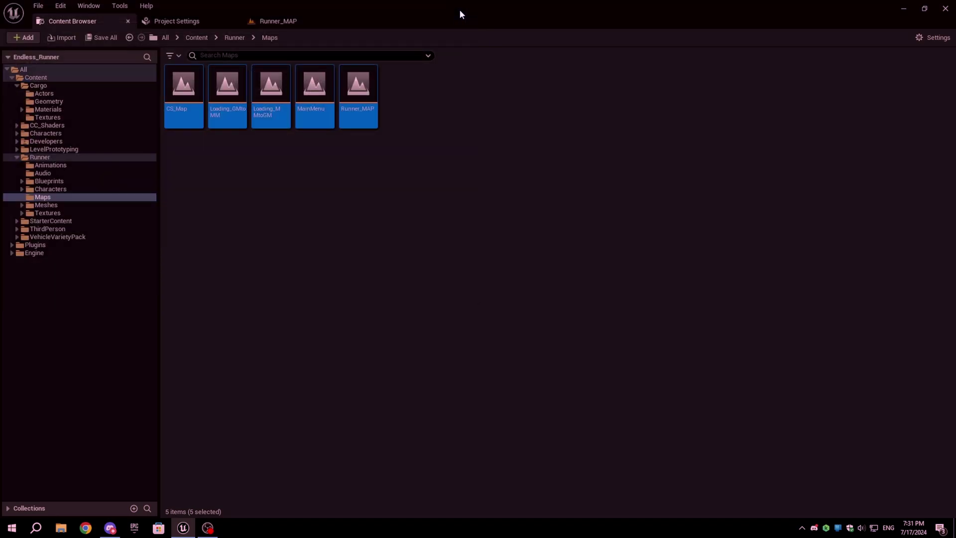
left_click(398, 244)
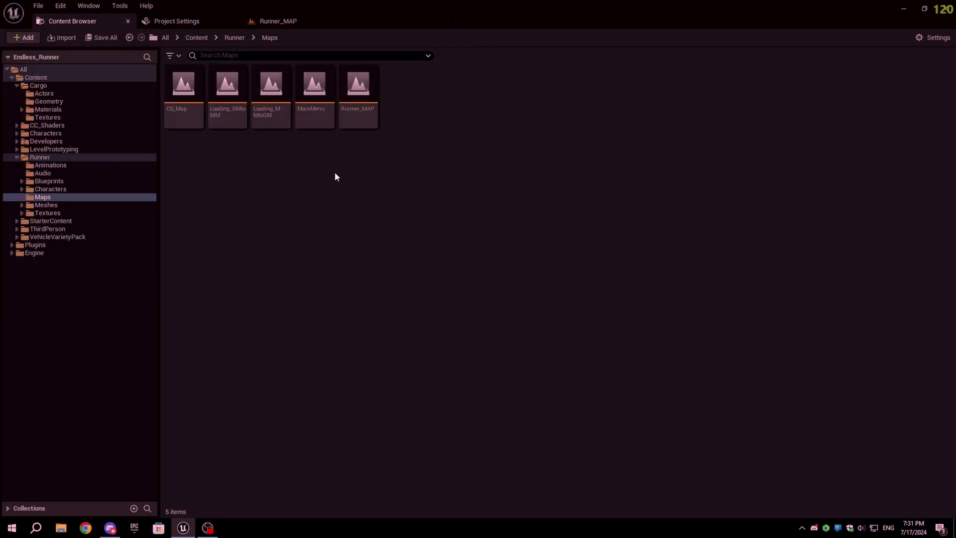
Step: Go up from Runner > Maps through Runner to the top-level Content folder
left_click(238, 37)
left_click(197, 37)
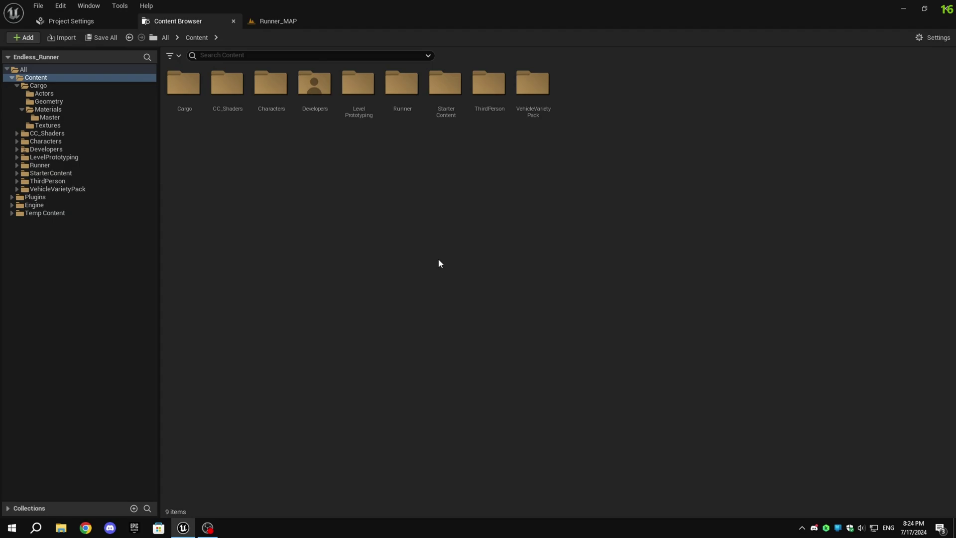
Step: Open BP_Coin from Runner > Blueprints and select its Coin component
double_click(406, 94)
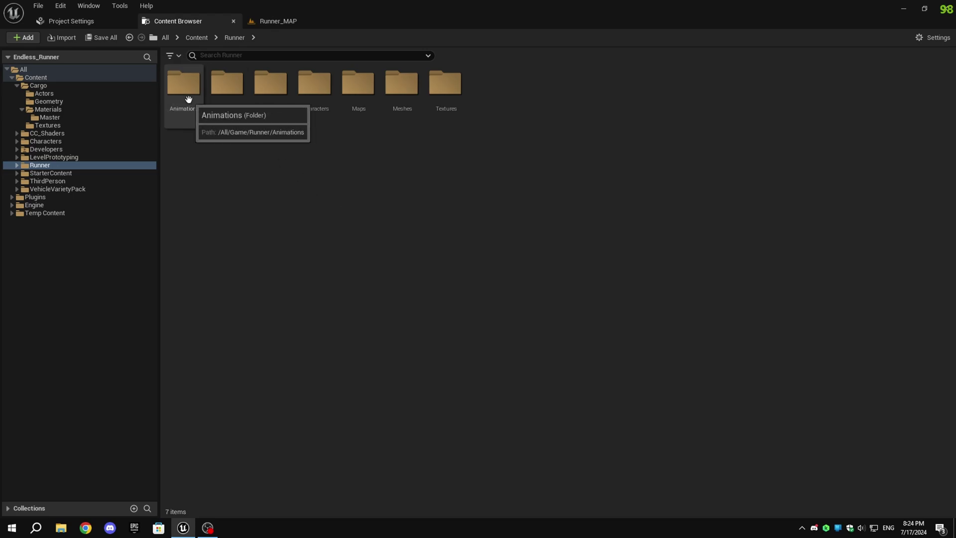
double_click(266, 102)
left_click(489, 84)
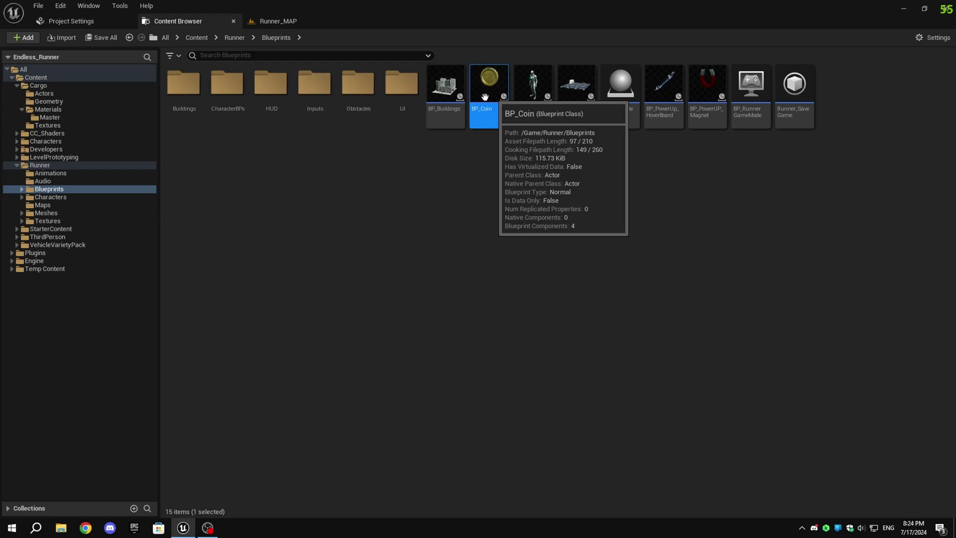
key("Return")
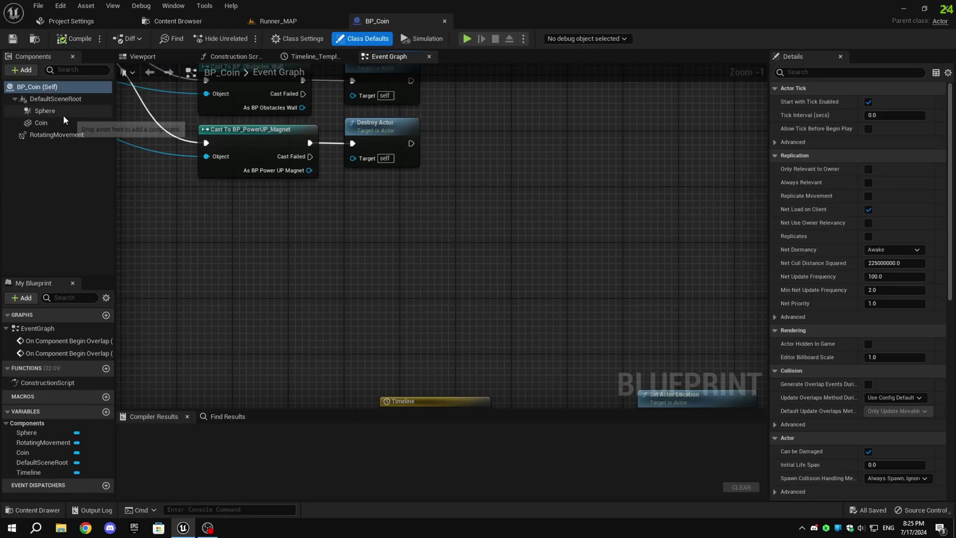
left_click(57, 127)
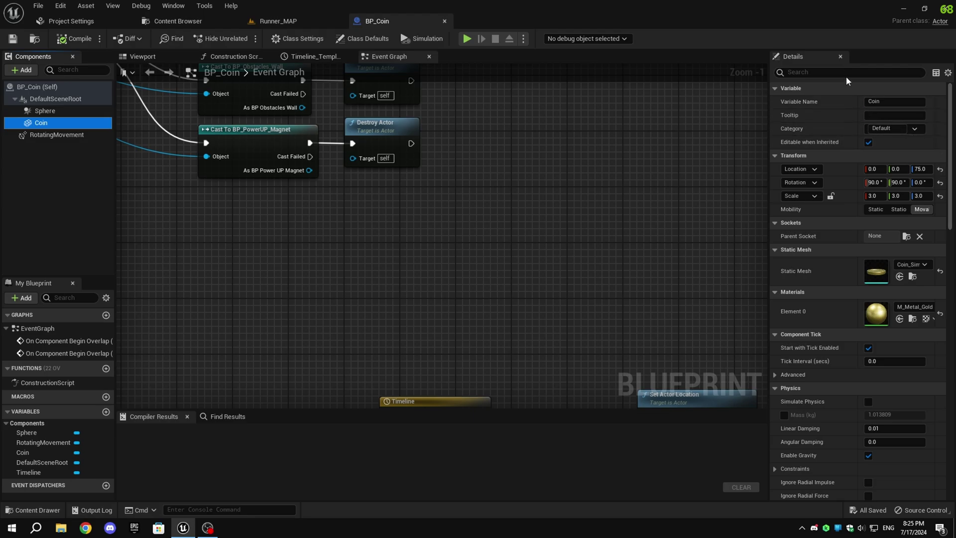
Step: Set the Coin's LOD Desired Max Draw Distance to 2000, then play-test Runner_MAP
scroll(850, 406, "down", 15)
left_click(775, 413)
scroll(786, 421, "down", 3)
left_click(785, 278)
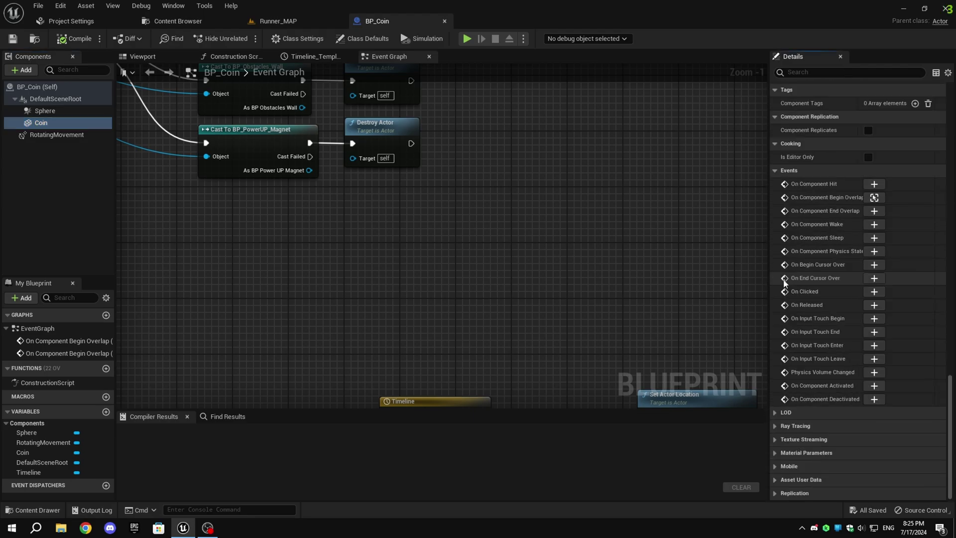
left_click(775, 413)
scroll(783, 414, "down", 3)
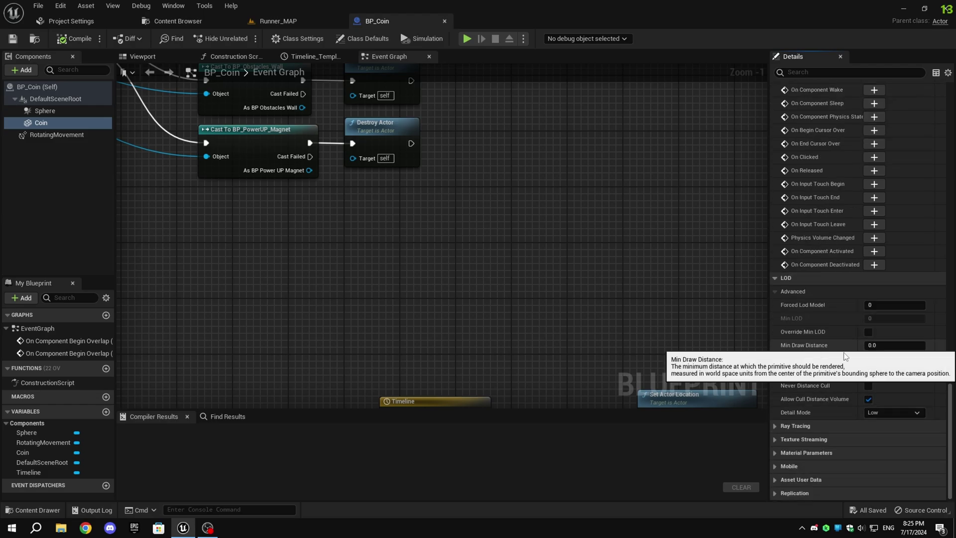
left_click(884, 358)
type("2000.0")
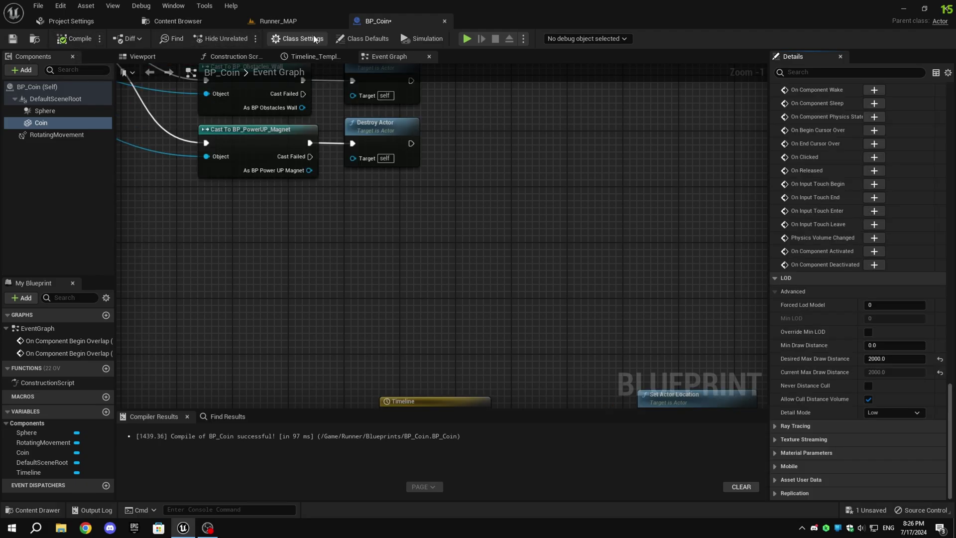
left_click(294, 21)
left_click(265, 38)
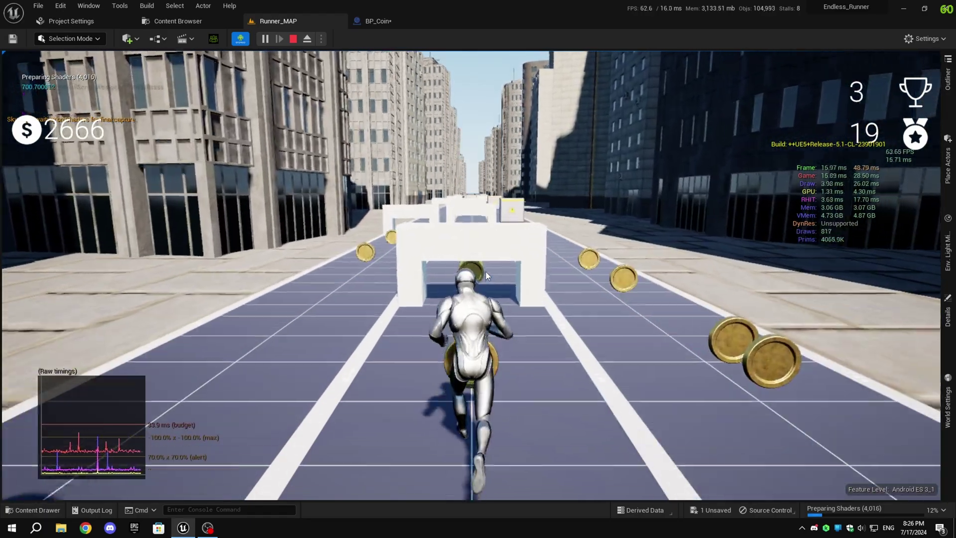
Step: Steer the runner right, back to centre, slide under the barrier, then right again
key("d")
key("a")
key("s")
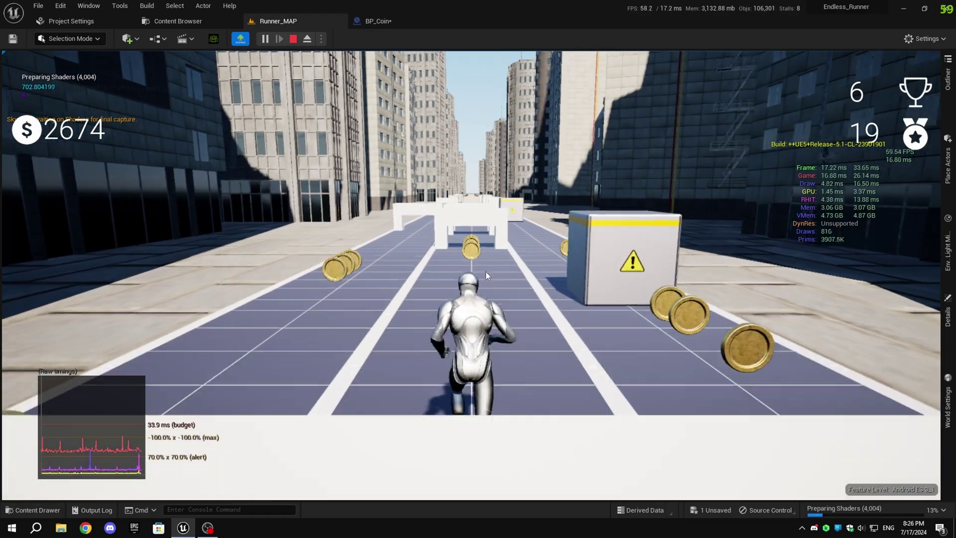
key("d")
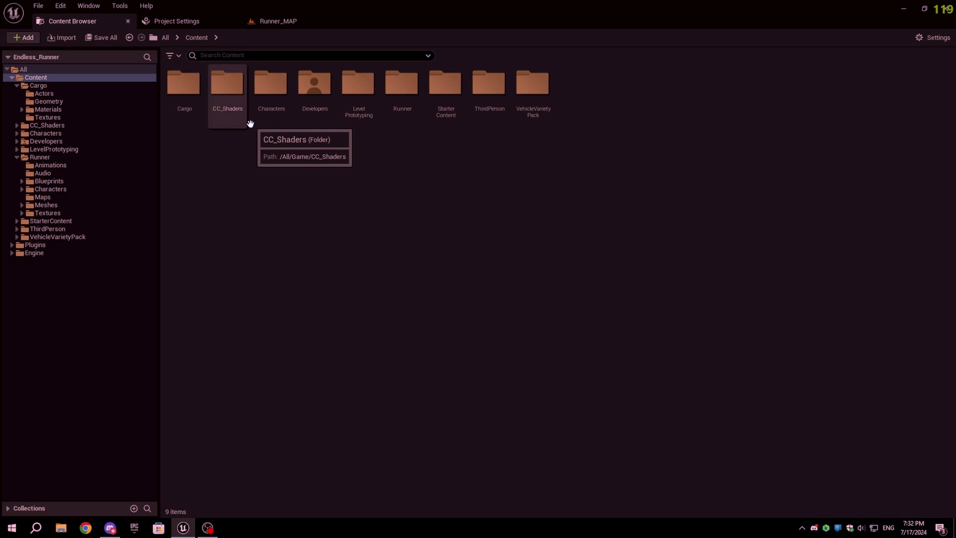
Step: Move the Project Settings tab to the front and open Engine > Rendering
left_click(196, 21)
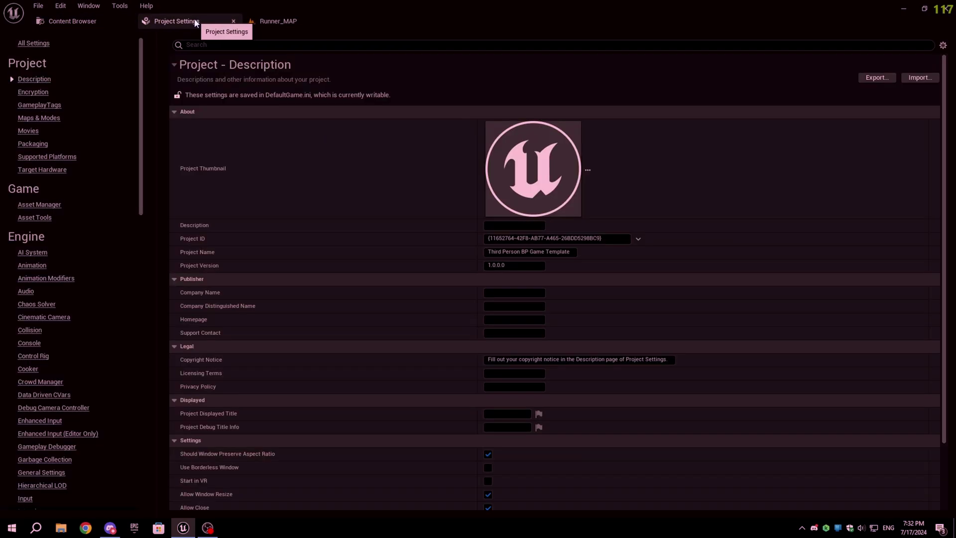
left_click_drag(196, 22, 116, 21)
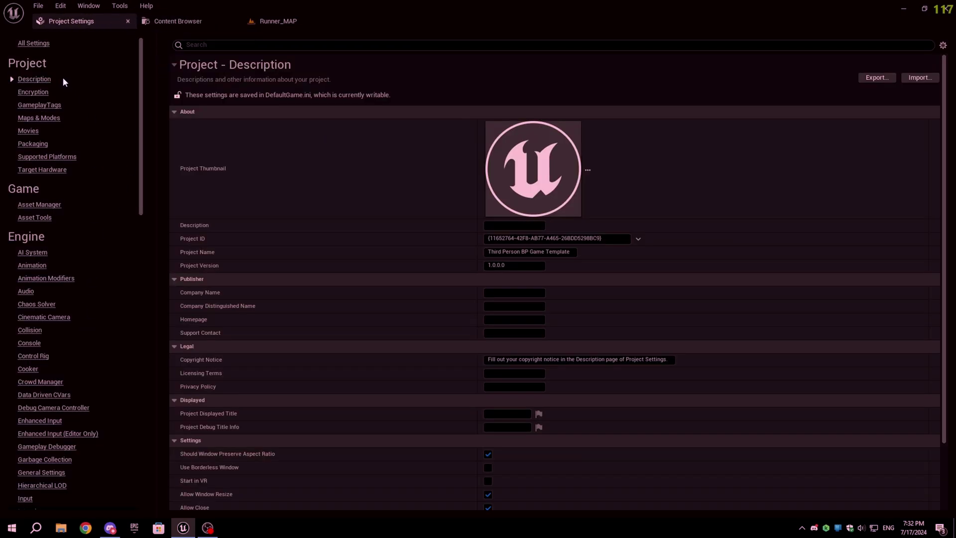
scroll(41, 164, "down", 10)
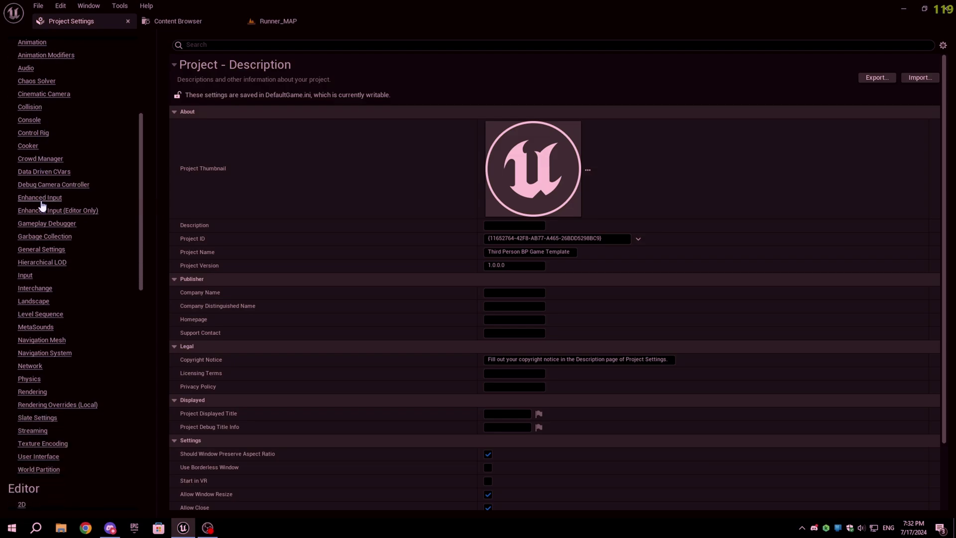
left_click(29, 328)
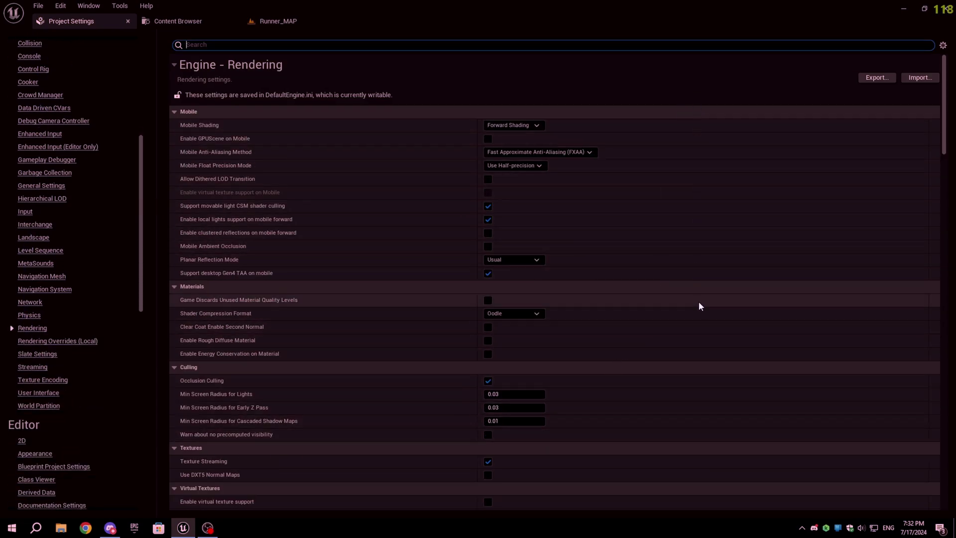
Step: Review the rendering settings, keeping Global Illumination Method at Lumen and checking Reflection Capture Resolution
scroll(699, 302, "down", 3)
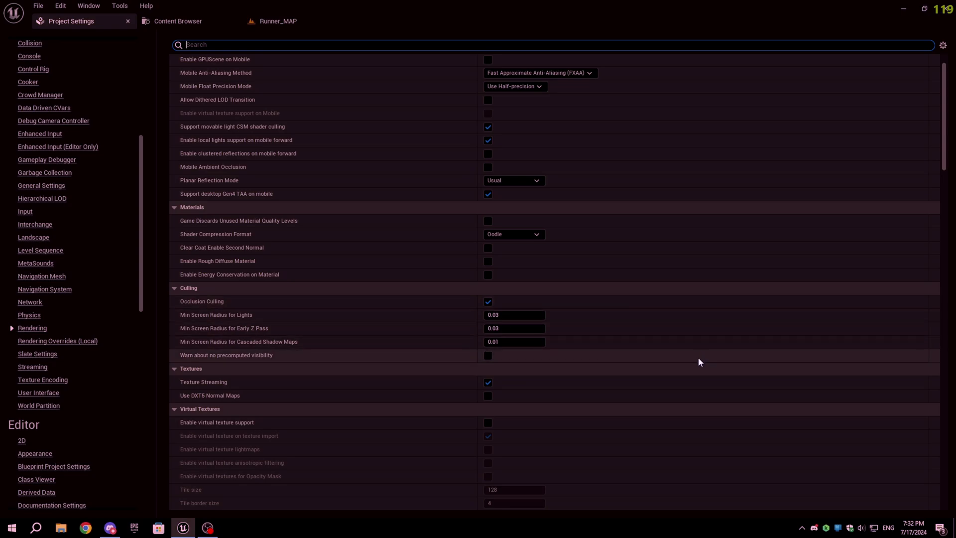
scroll(699, 357, "down", 2)
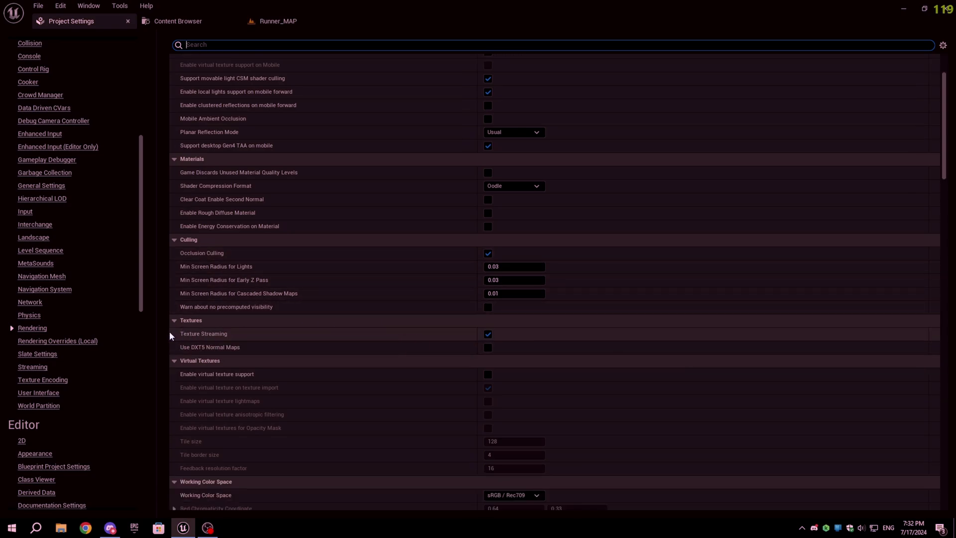
scroll(259, 316, "down", 2)
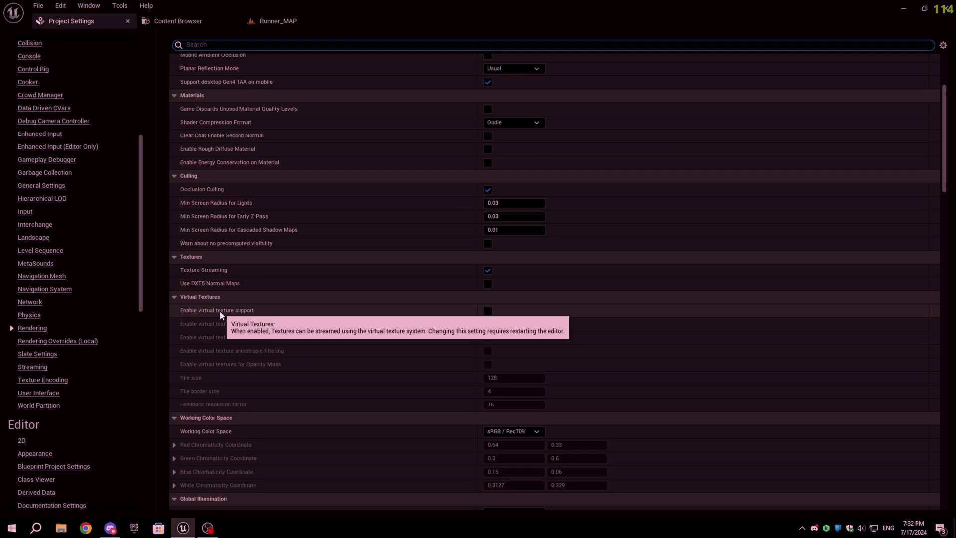
scroll(441, 337, "down", 5)
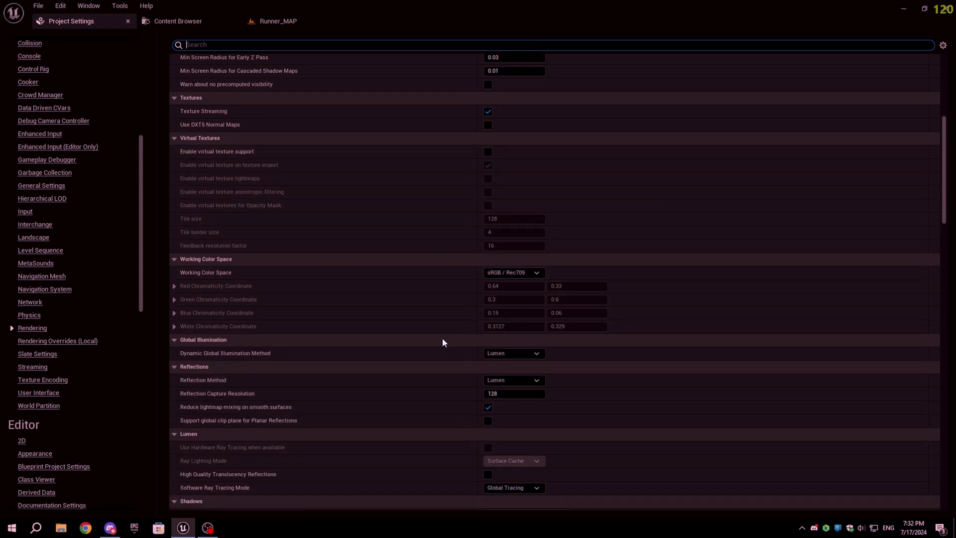
left_click(517, 357)
left_click(515, 379)
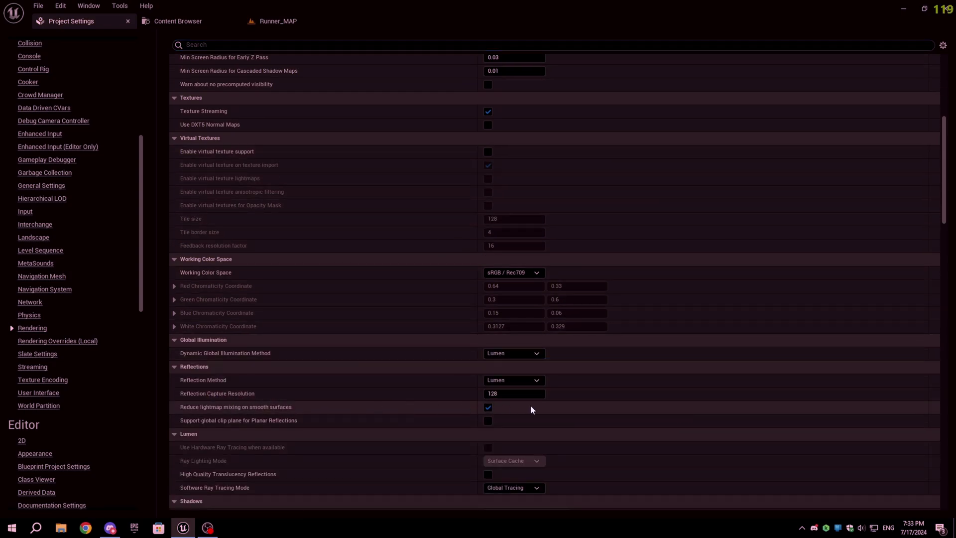
left_click(530, 393)
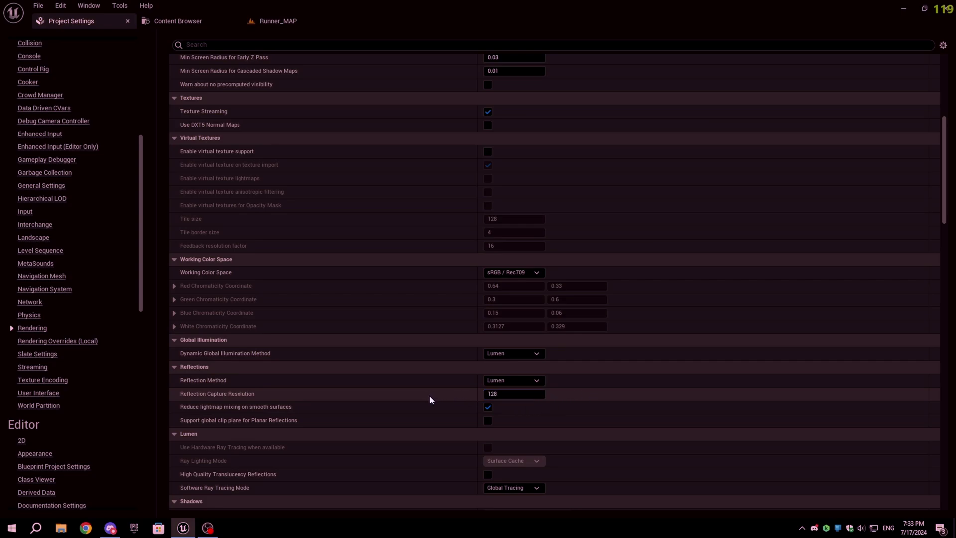
scroll(462, 408, "down", 3)
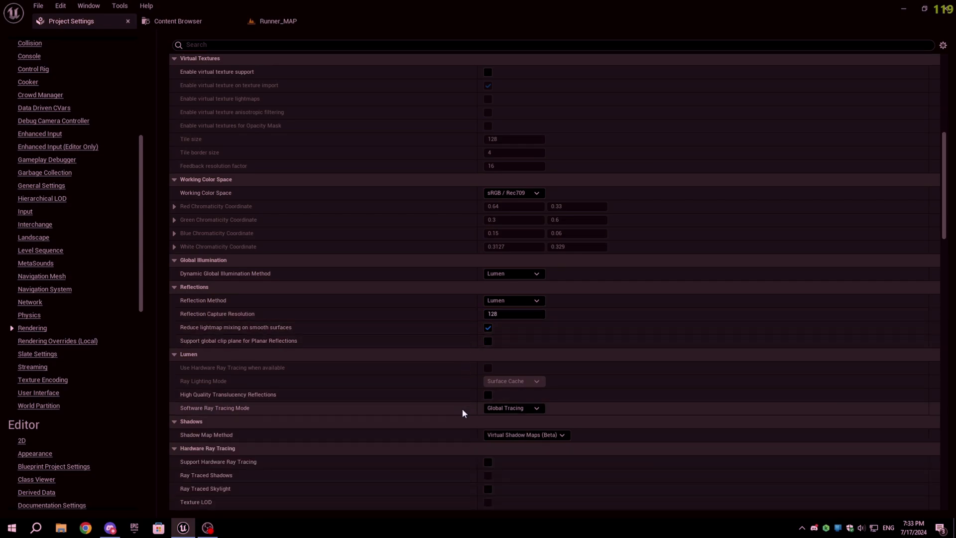
scroll(421, 365, "down", 4)
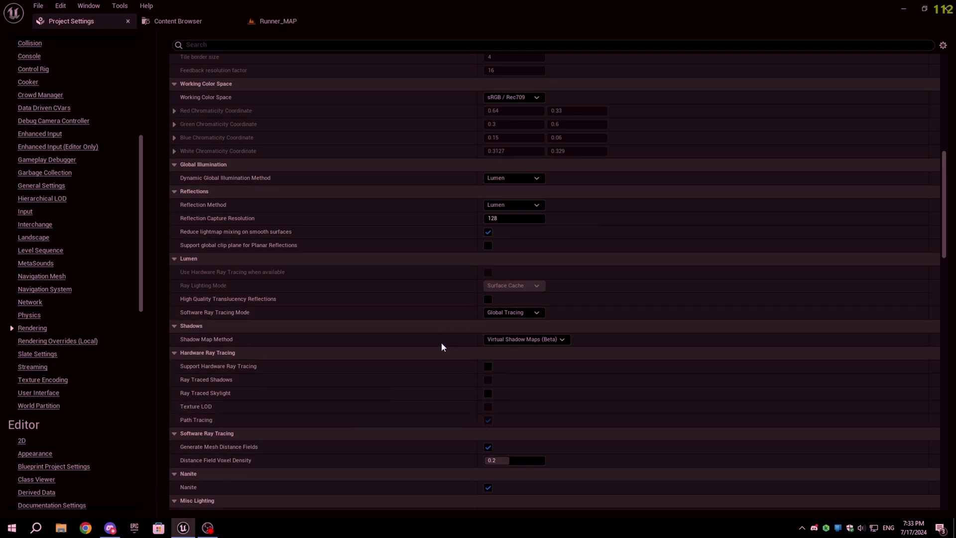
scroll(433, 390, "down", 3)
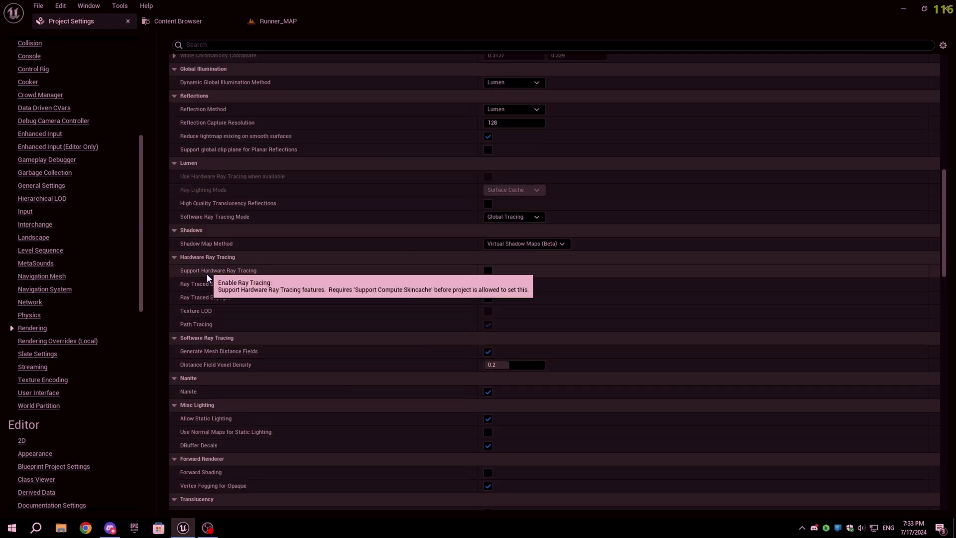
scroll(399, 345, "down", 3)
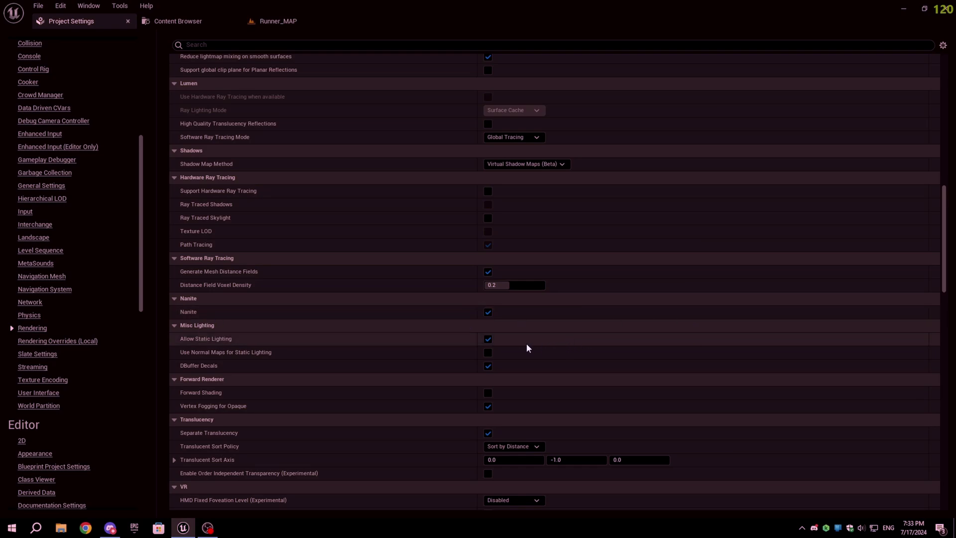
scroll(500, 317, "down", 3)
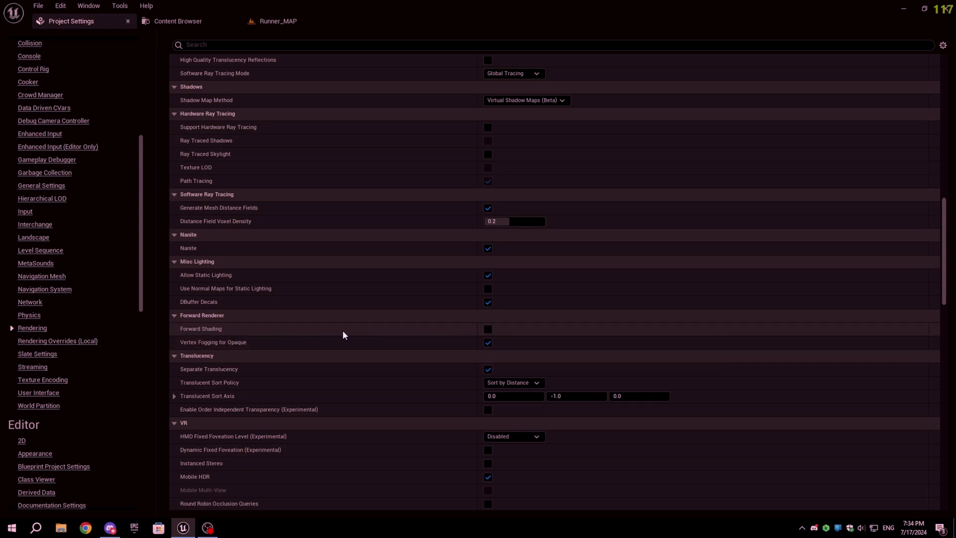
scroll(228, 347, "down", 4)
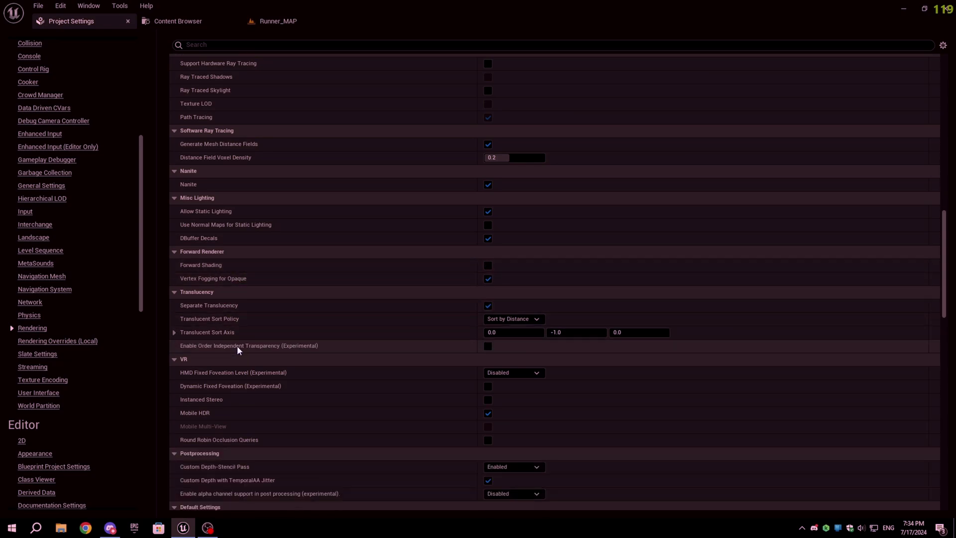
scroll(246, 353, "down", 4)
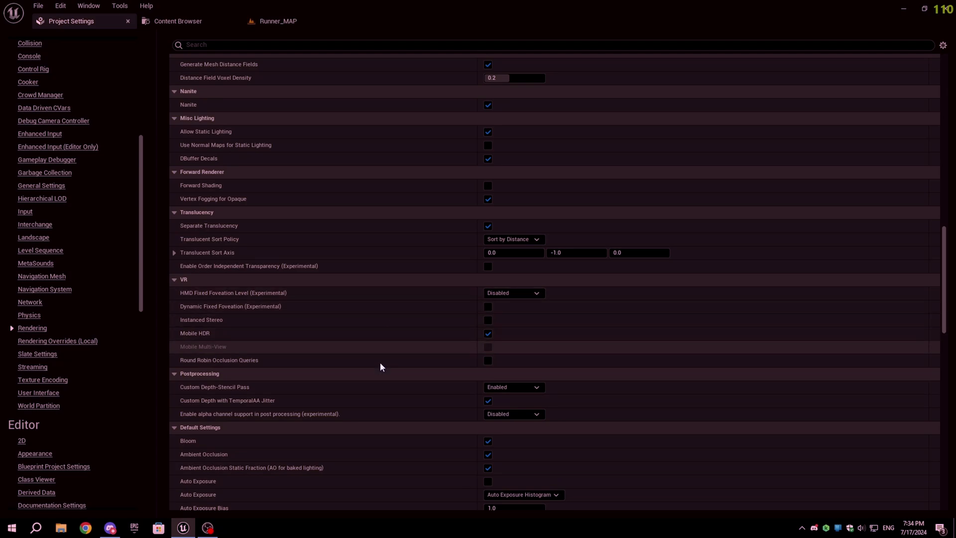
scroll(377, 348, "down", 2)
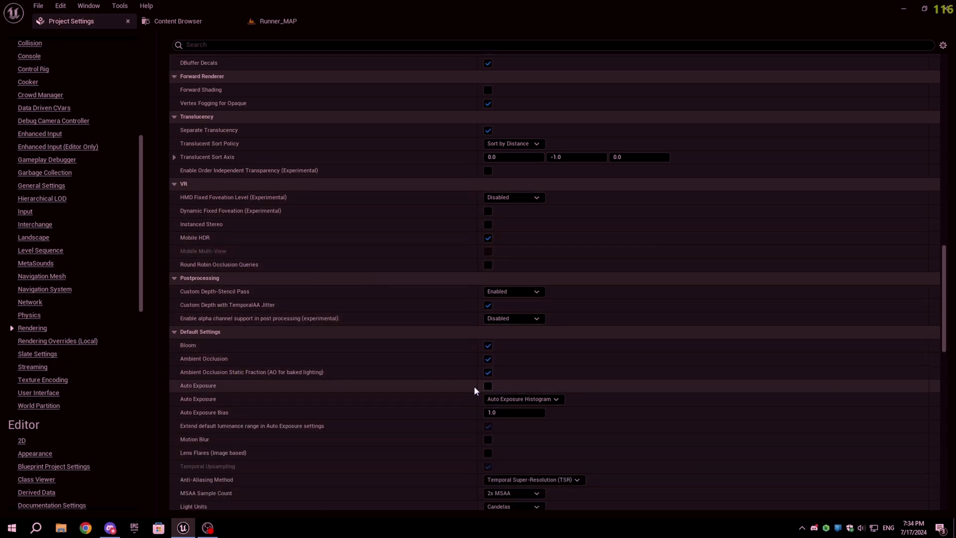
scroll(485, 387, "down", 5)
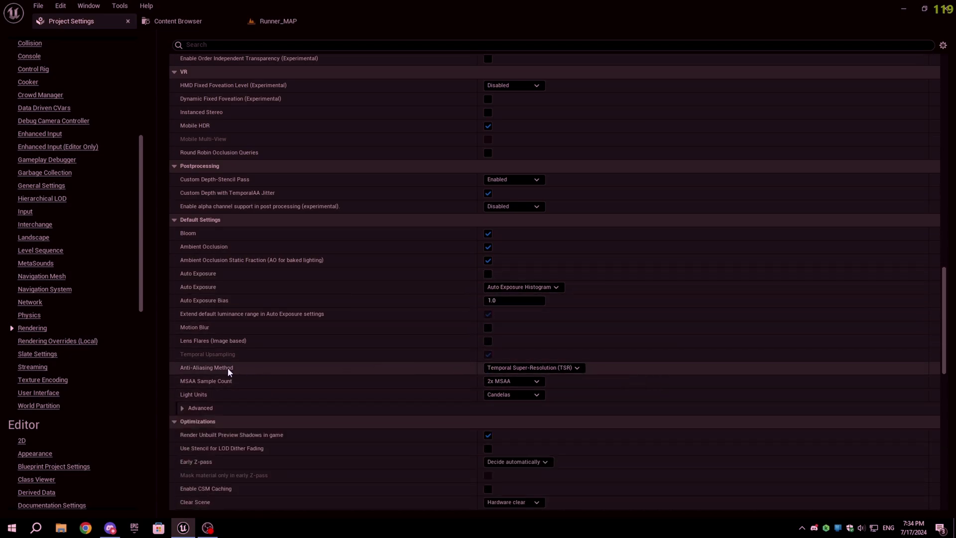
left_click(514, 368)
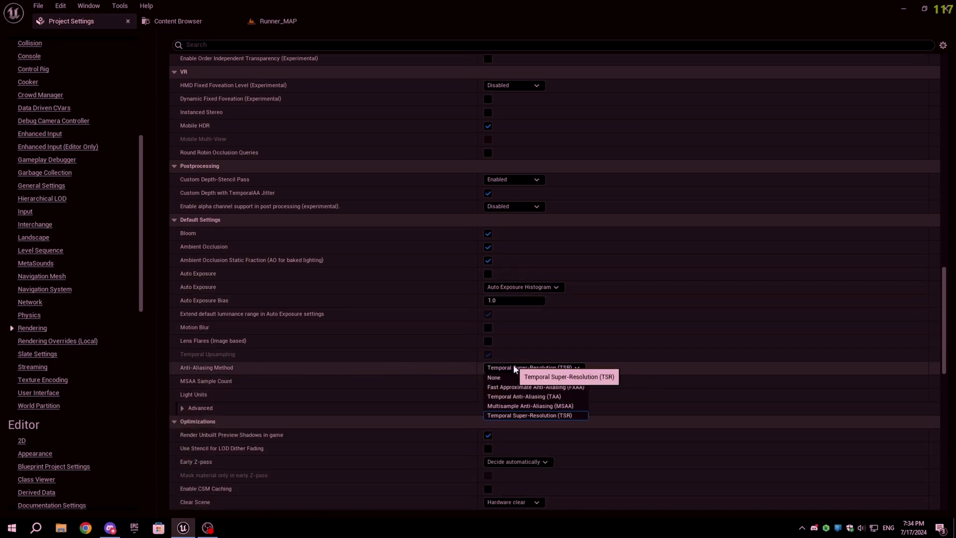
left_click(536, 396)
left_click(542, 370)
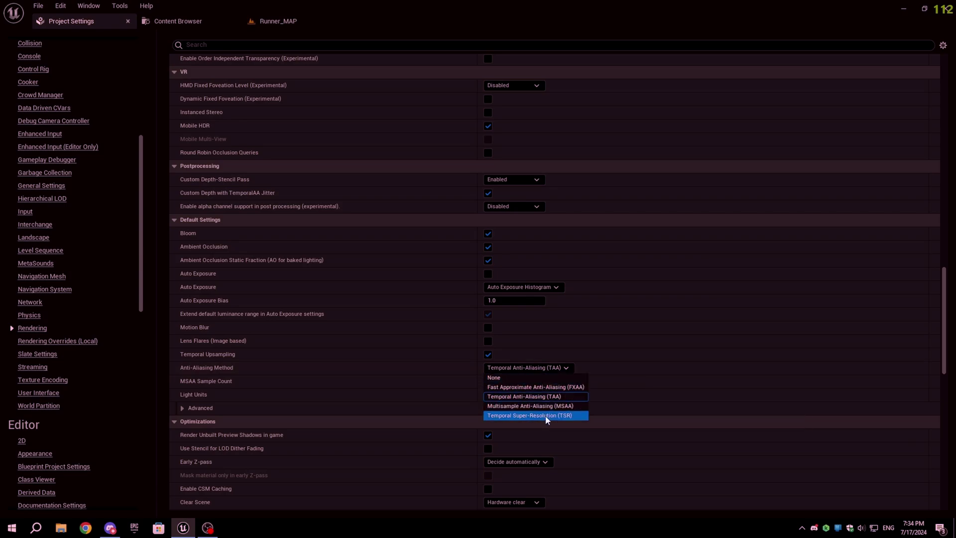
left_click(545, 416)
left_click(537, 369)
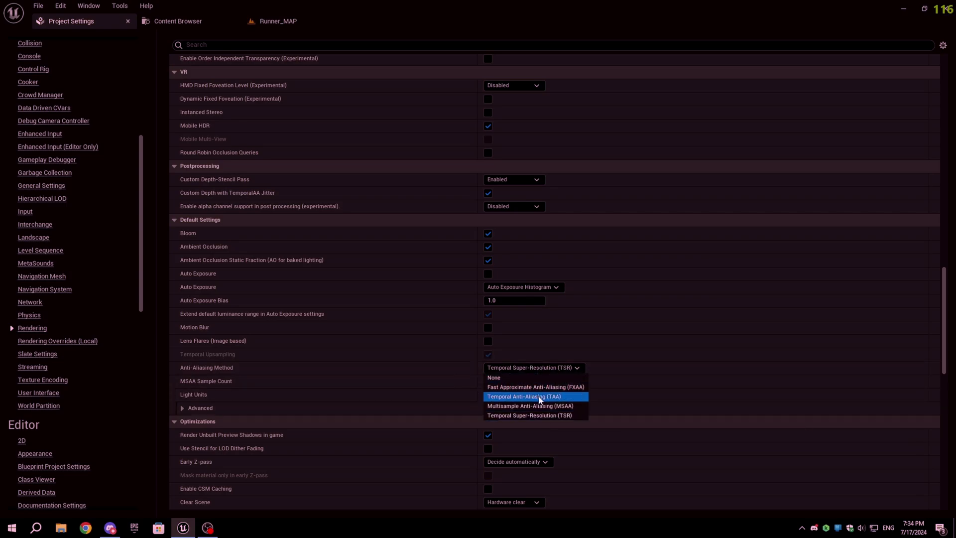
left_click(533, 397)
left_click(540, 371)
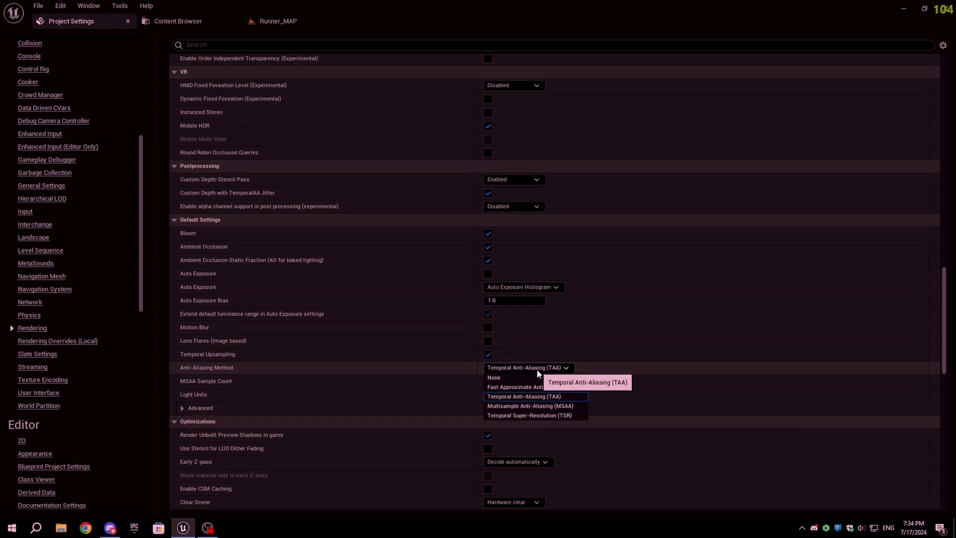
left_click(530, 416)
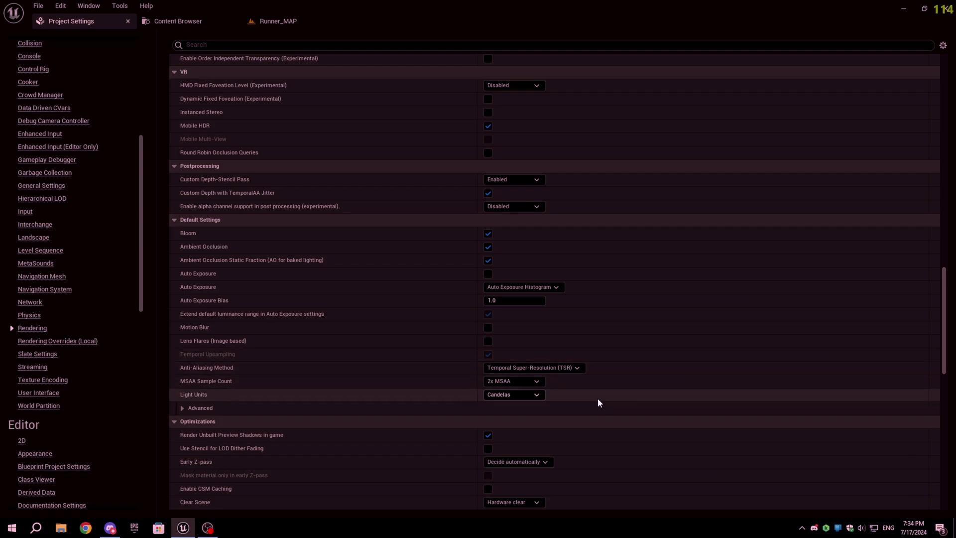
scroll(566, 386, "down", 3)
scroll(668, 316, "down", 4)
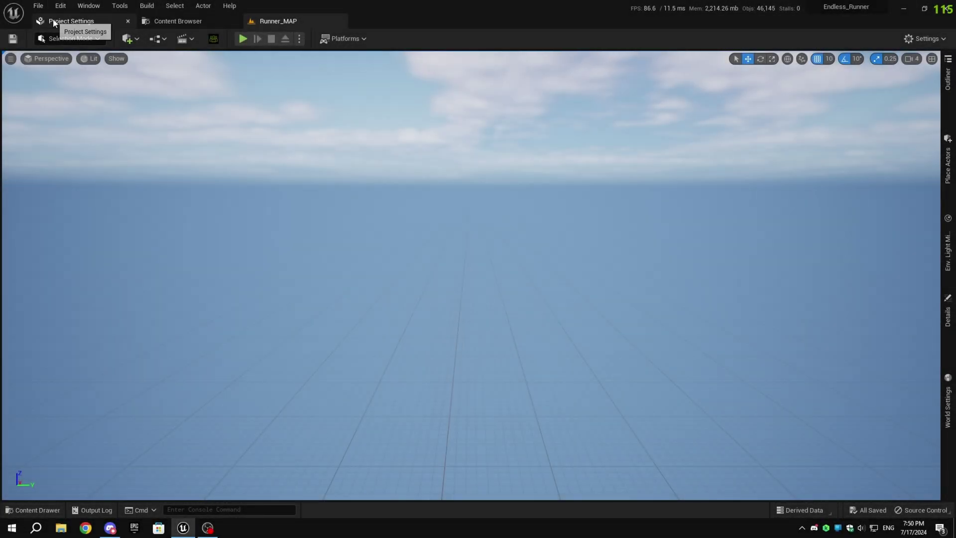
Step: Return to Project Settings > Engine - Rendering and keep Mobile Shading at Forward Shading
left_click(52, 21)
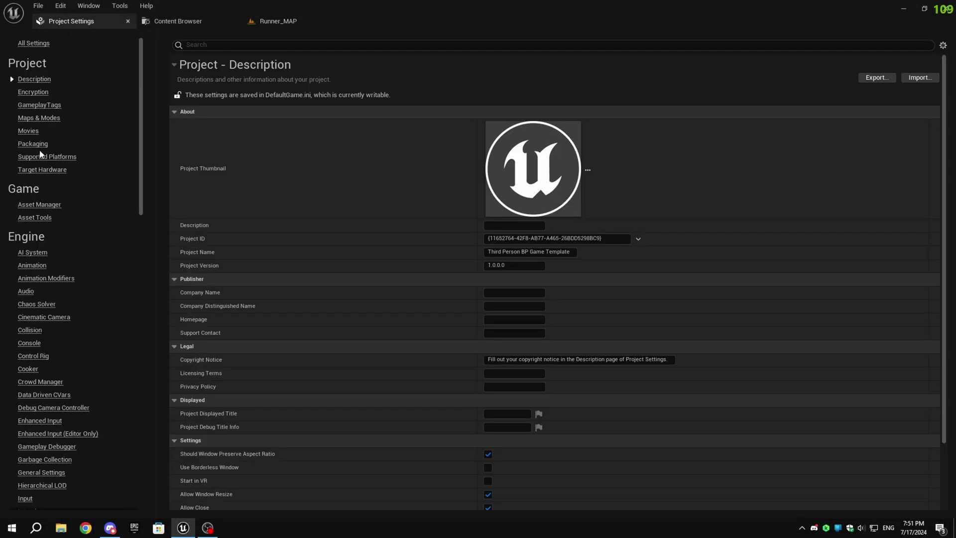
scroll(40, 153, "down", 4)
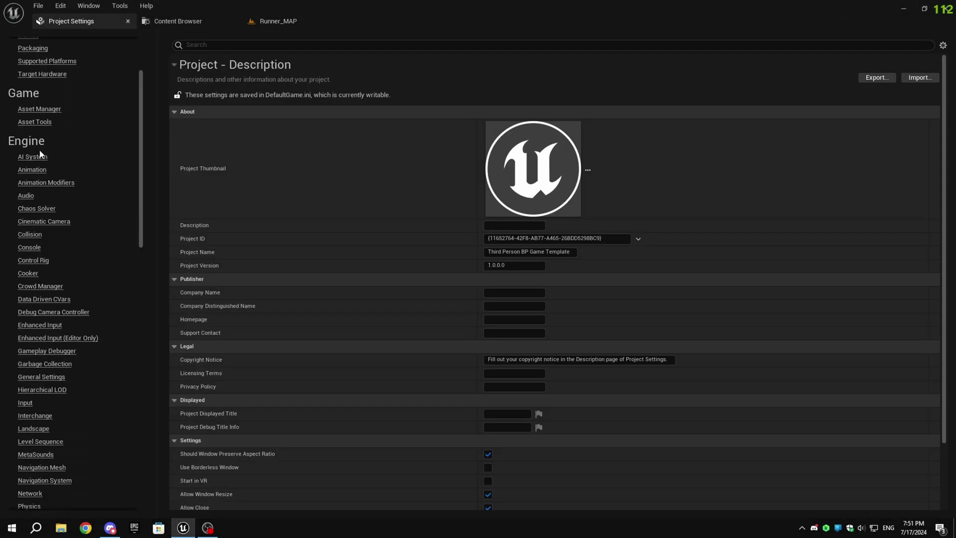
left_click(272, 21)
left_click(48, 22)
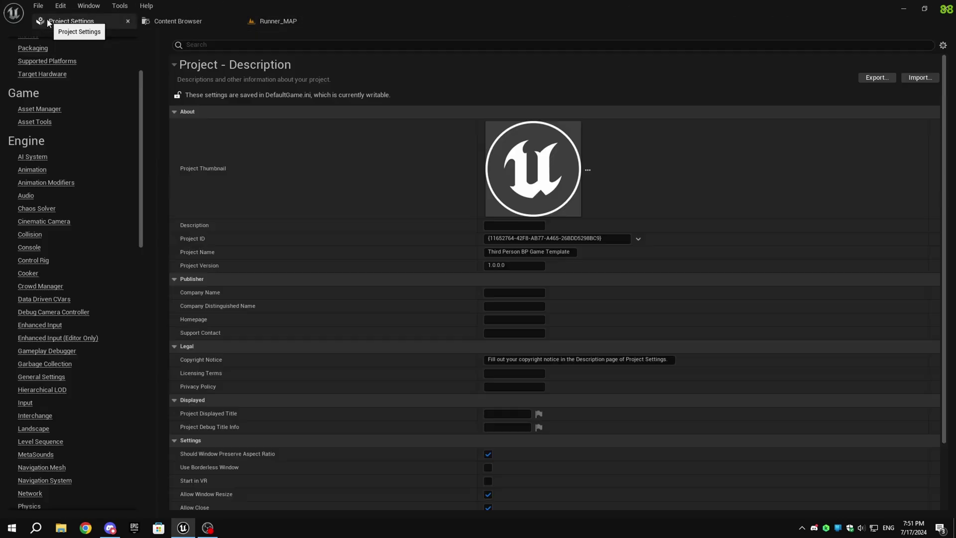
scroll(46, 357, "down", 10)
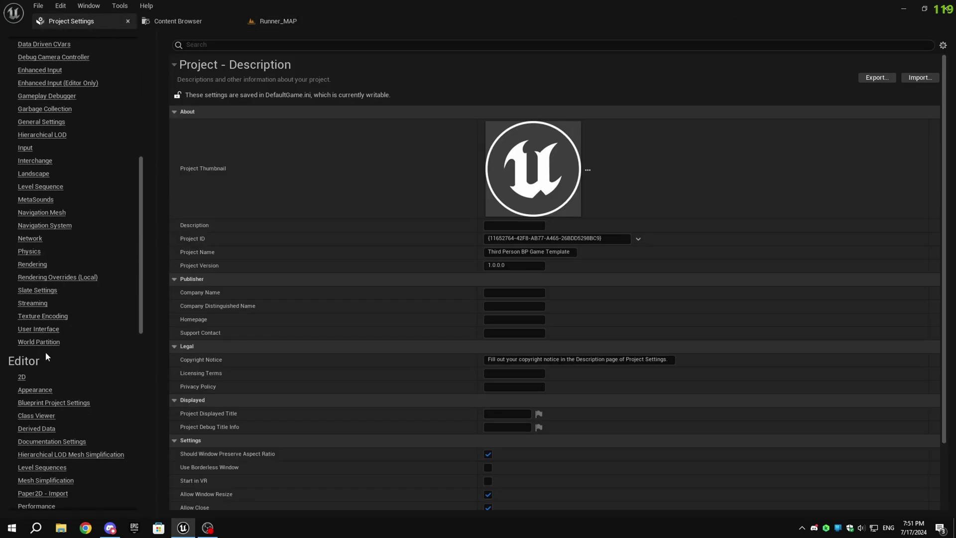
left_click(30, 265)
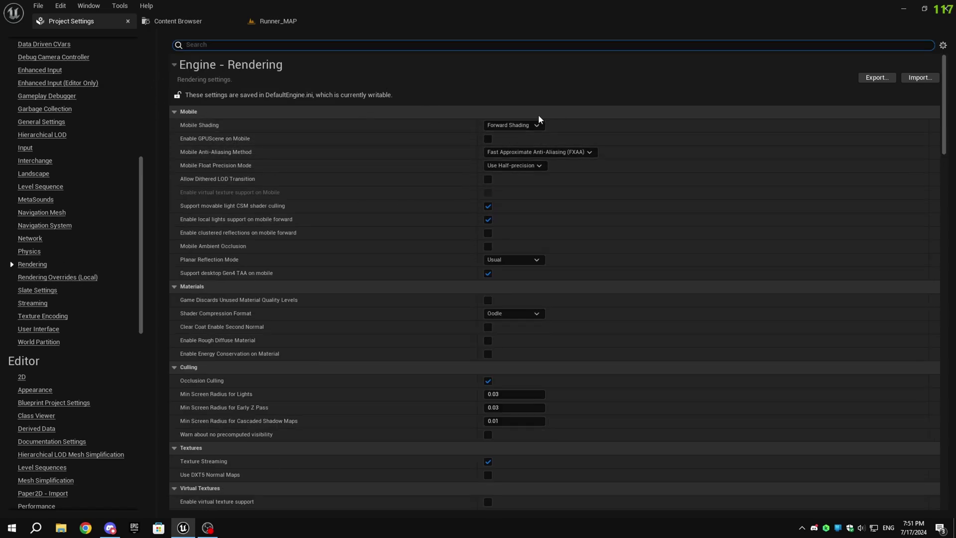
left_click(508, 126)
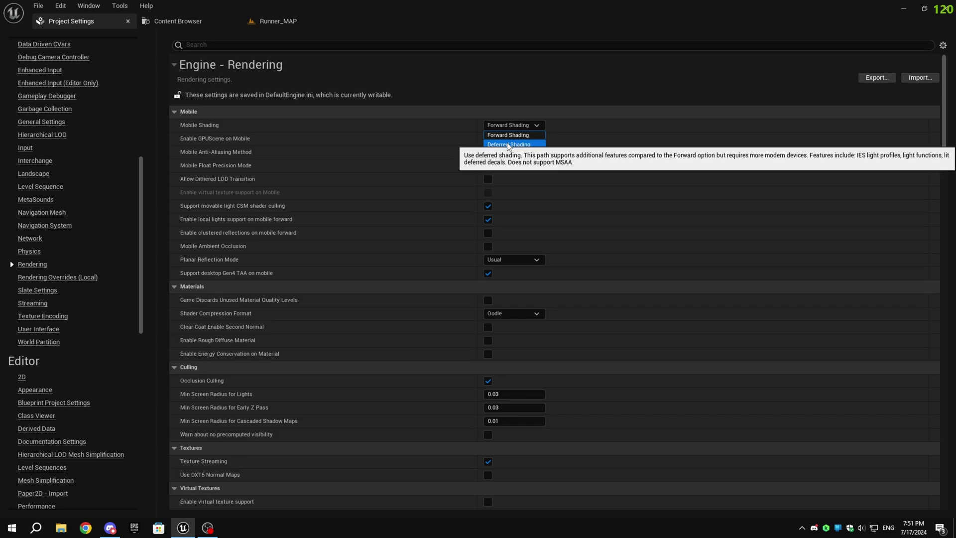
left_click(532, 135)
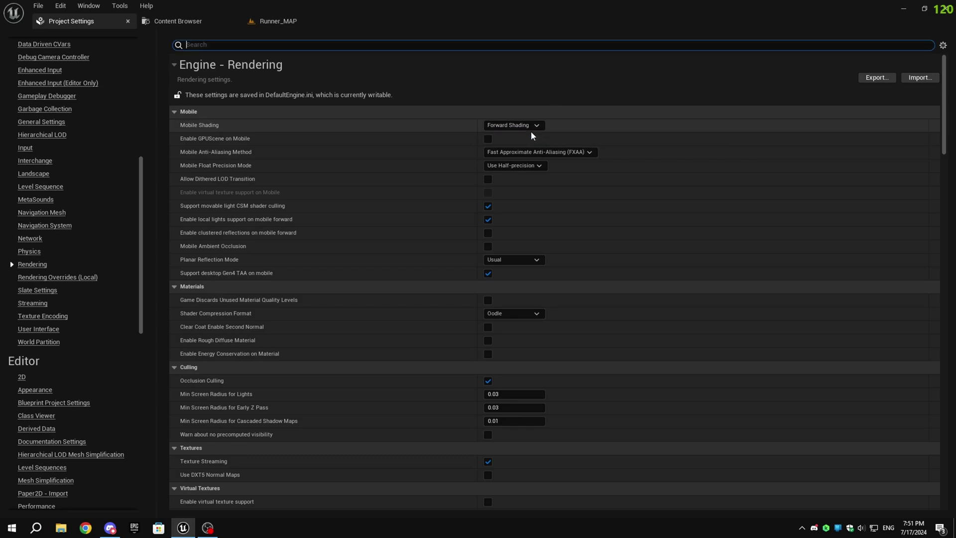
Step: Set mobile anti-aliasing to MSAA, keep half-precision floats, and disable mobile local lights and Gen4 TAA
left_click(529, 153)
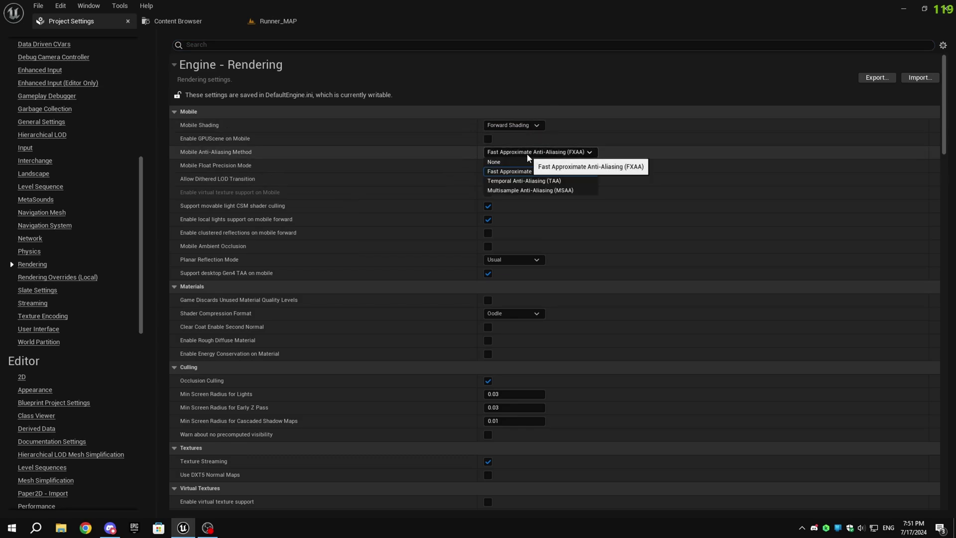
left_click(529, 191)
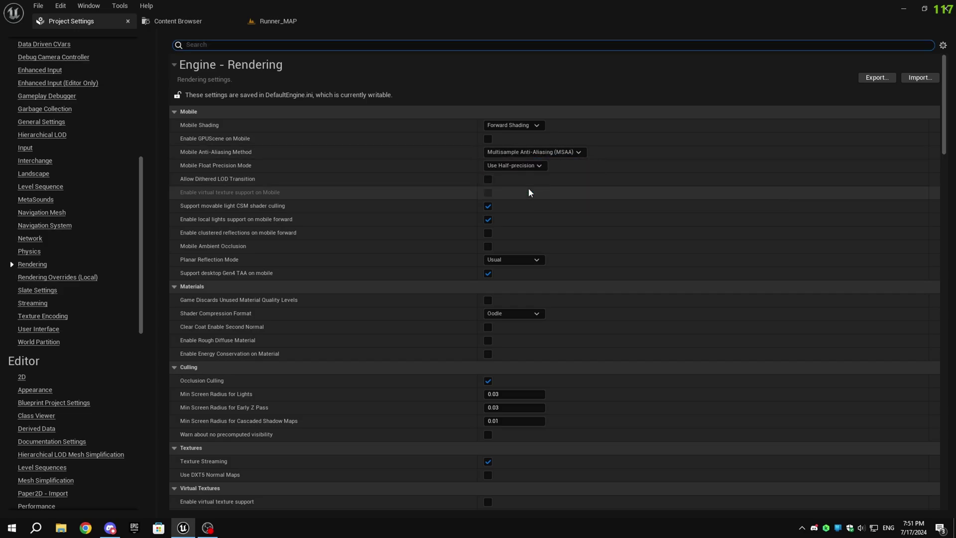
left_click(517, 166)
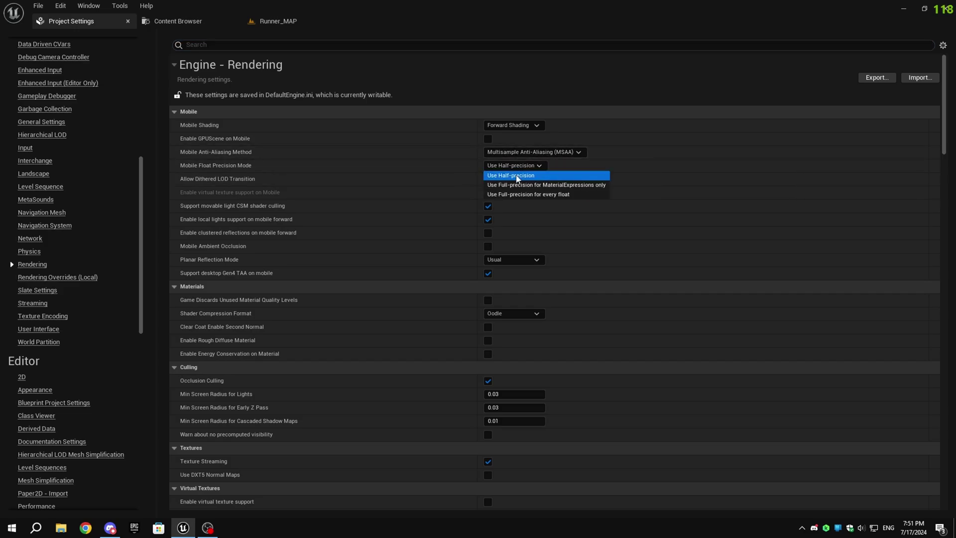
left_click(517, 176)
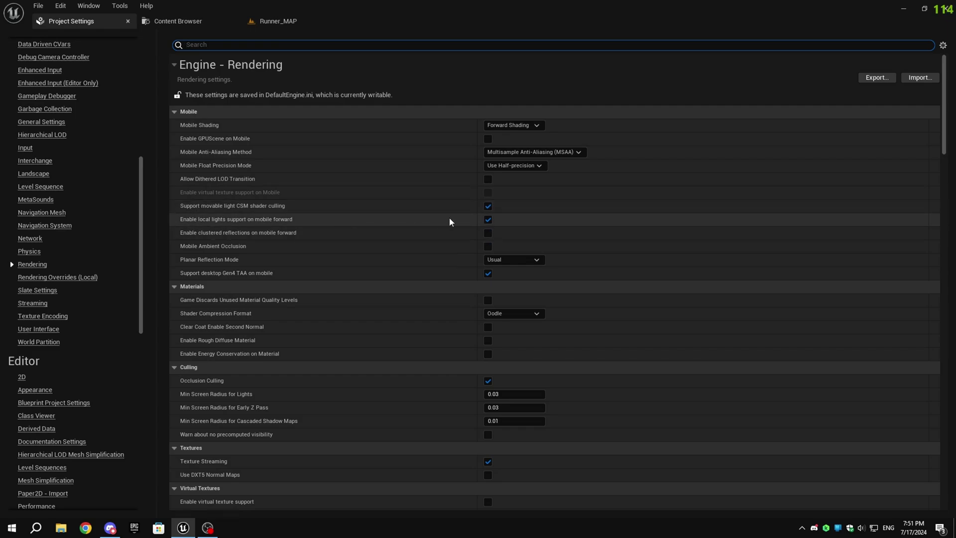
left_click(487, 221)
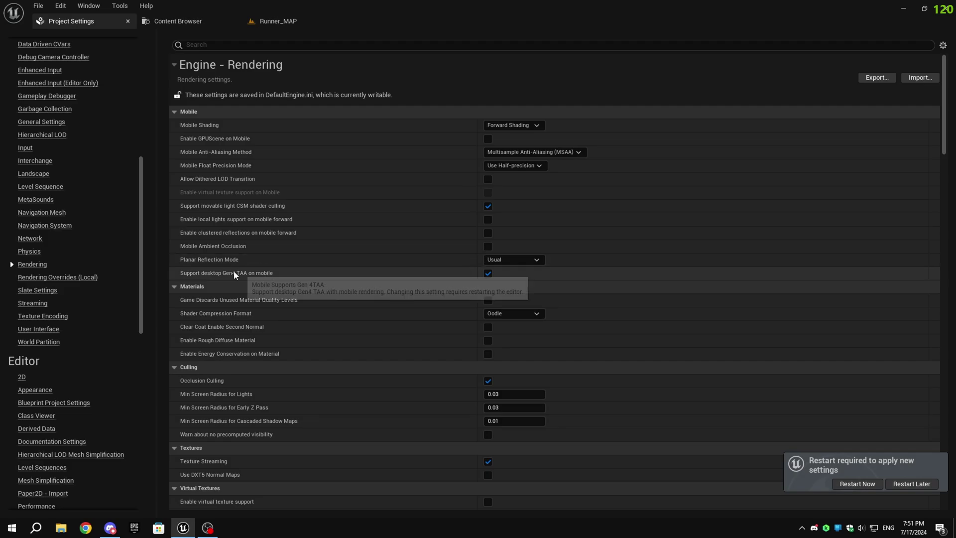
left_click(487, 274)
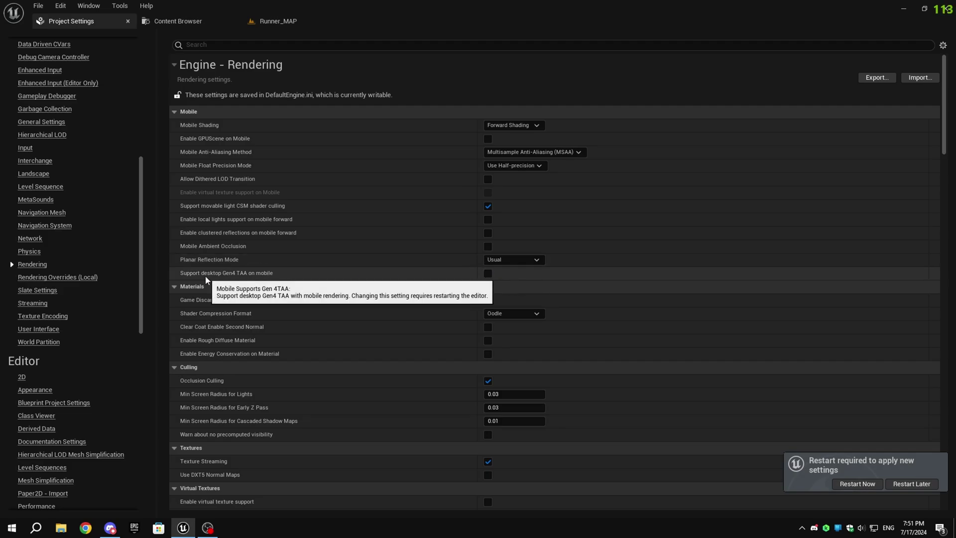
Step: Scroll further through Rendering, leaving Reflection Capture Resolution at 128
scroll(384, 362, "down", 1)
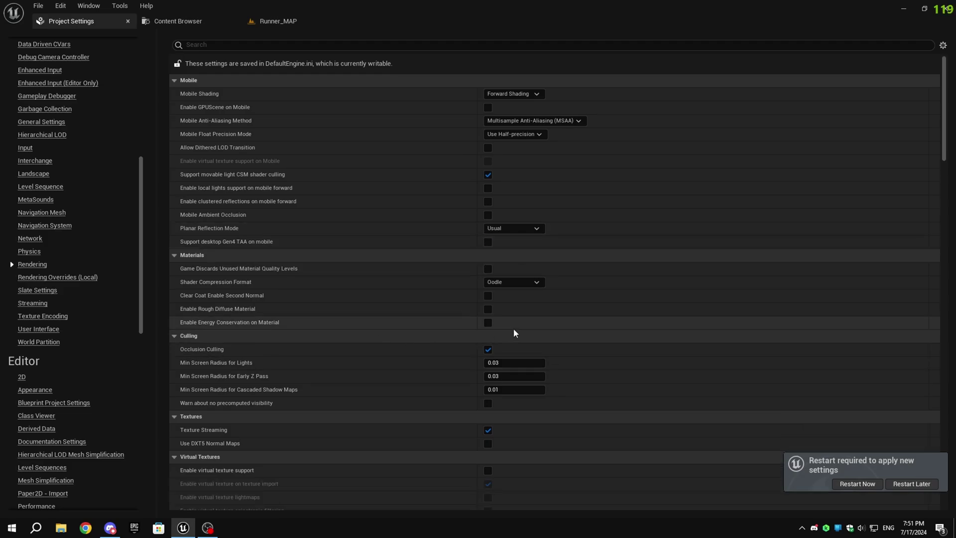
scroll(587, 431, "down", 6)
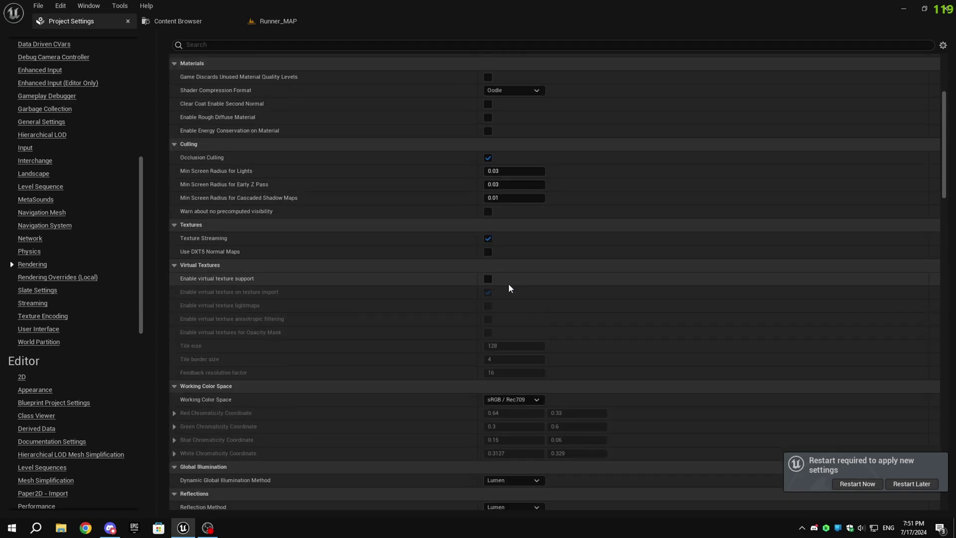
scroll(632, 288, "down", 5)
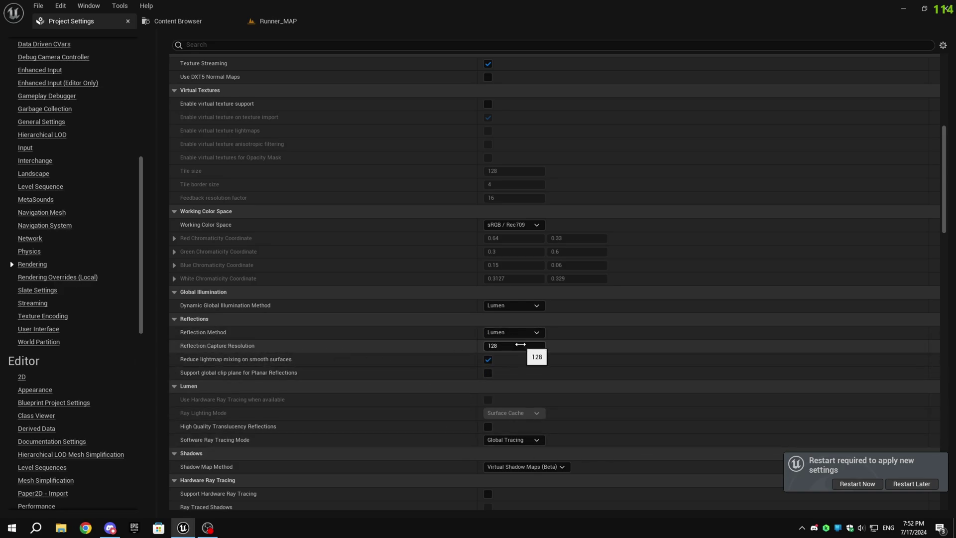
left_click(493, 347)
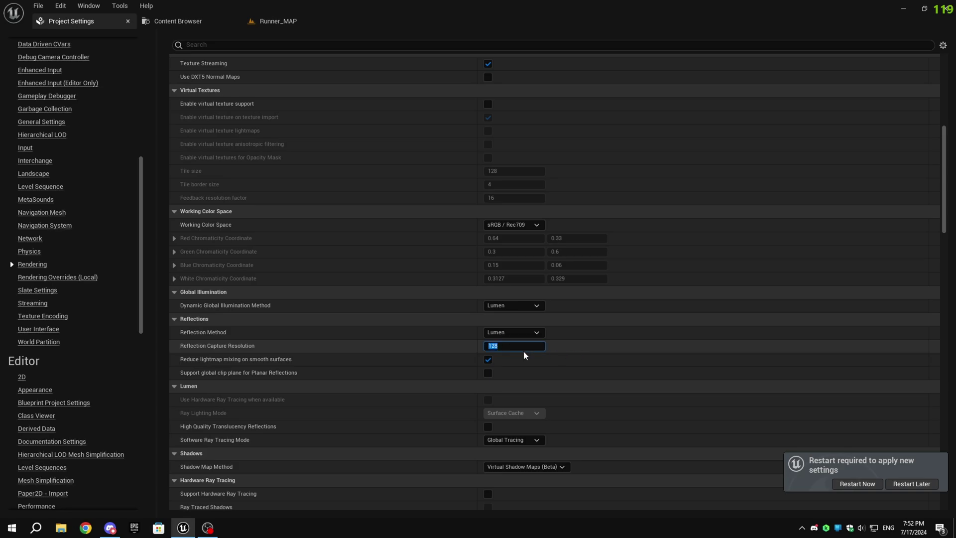
left_click(435, 344)
scroll(445, 426, "down", 3)
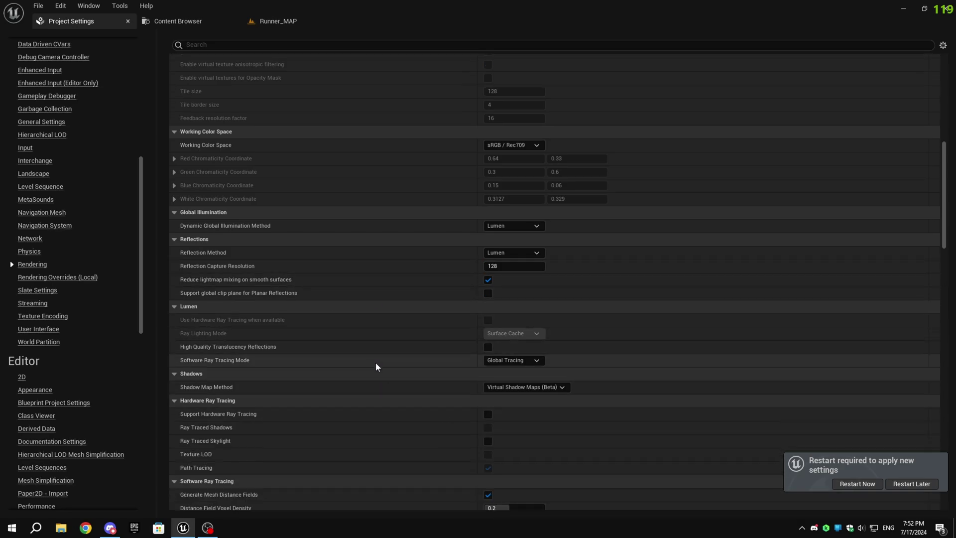
scroll(375, 364, "down", 1)
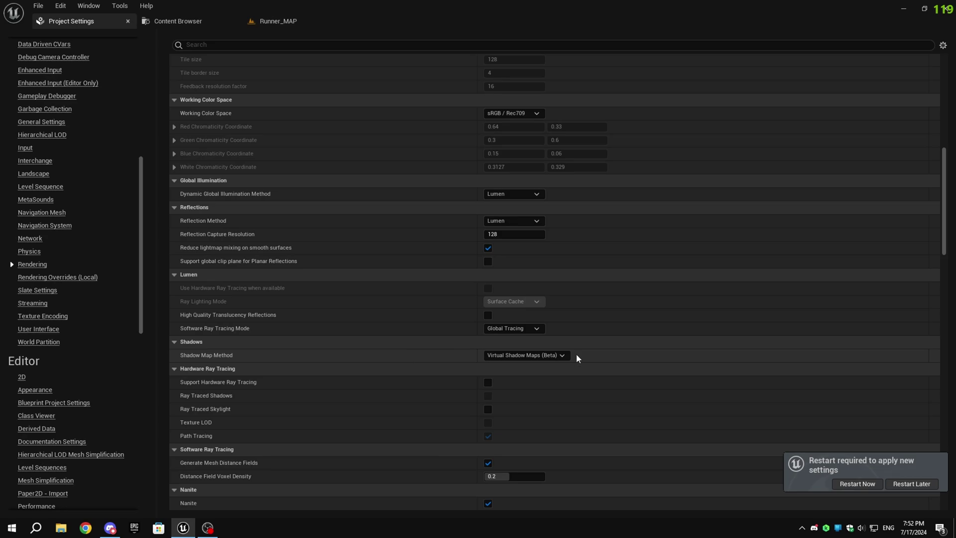
scroll(321, 431, "down", 1)
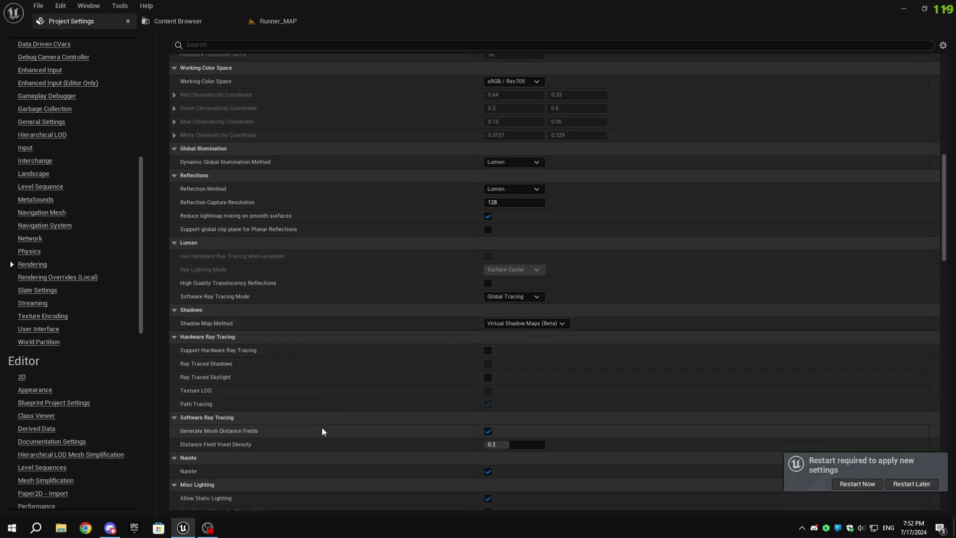
Step: Turn off ambient occlusion and scroll through the remaining rendering sections
scroll(321, 432, "down", 3)
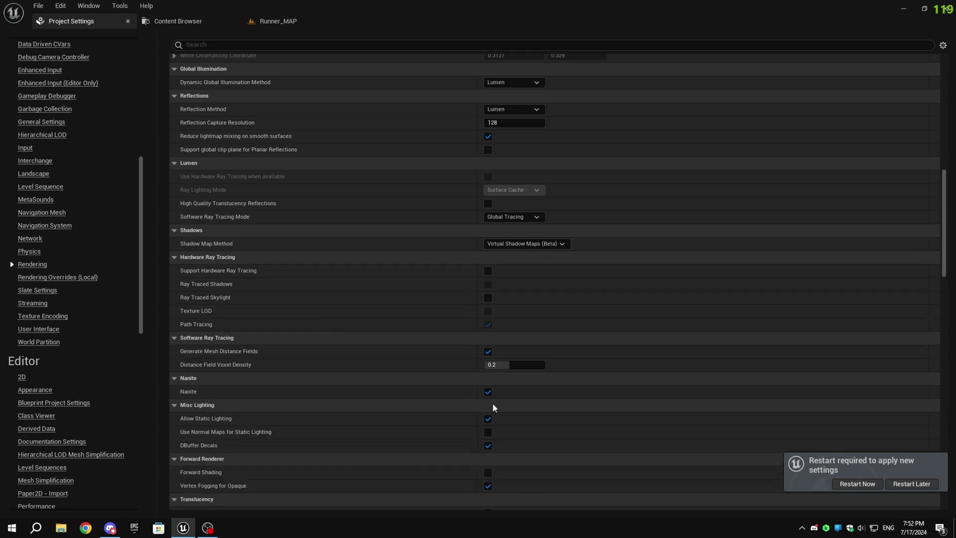
mouse_move(182, 423)
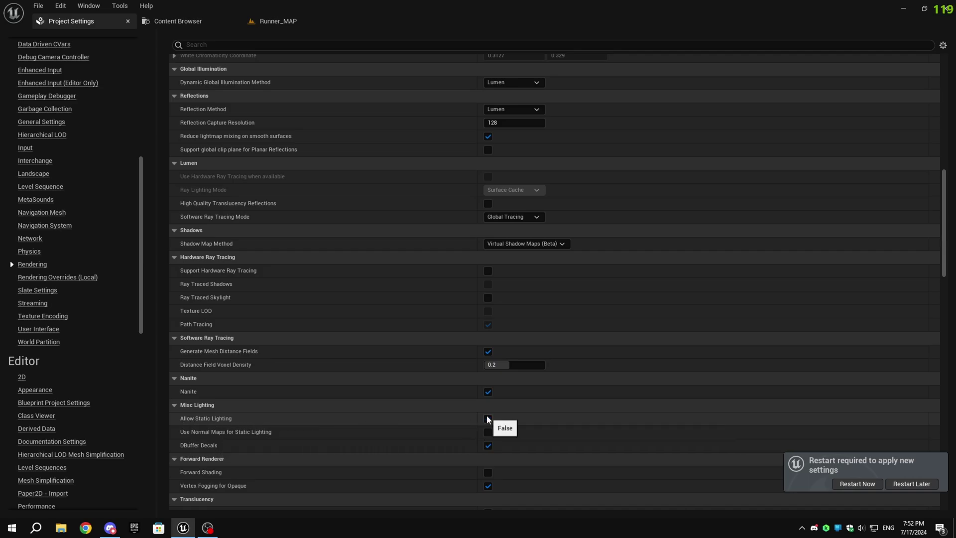
scroll(519, 425, "down", 10)
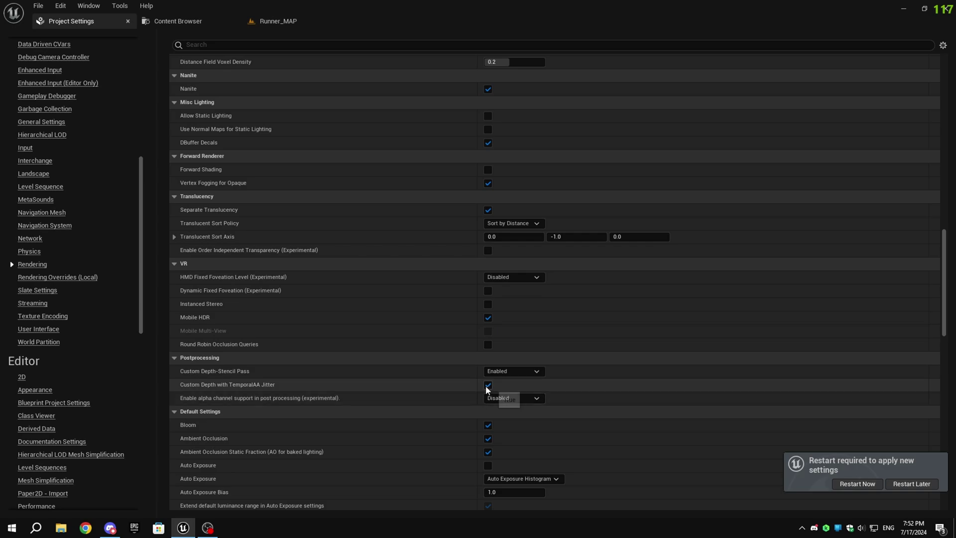
scroll(491, 376, "down", 2)
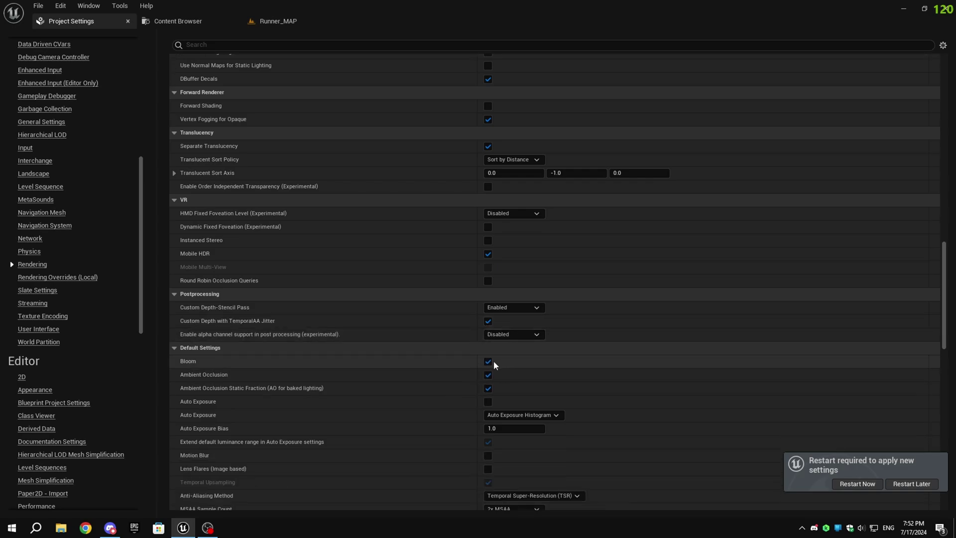
left_click(488, 375)
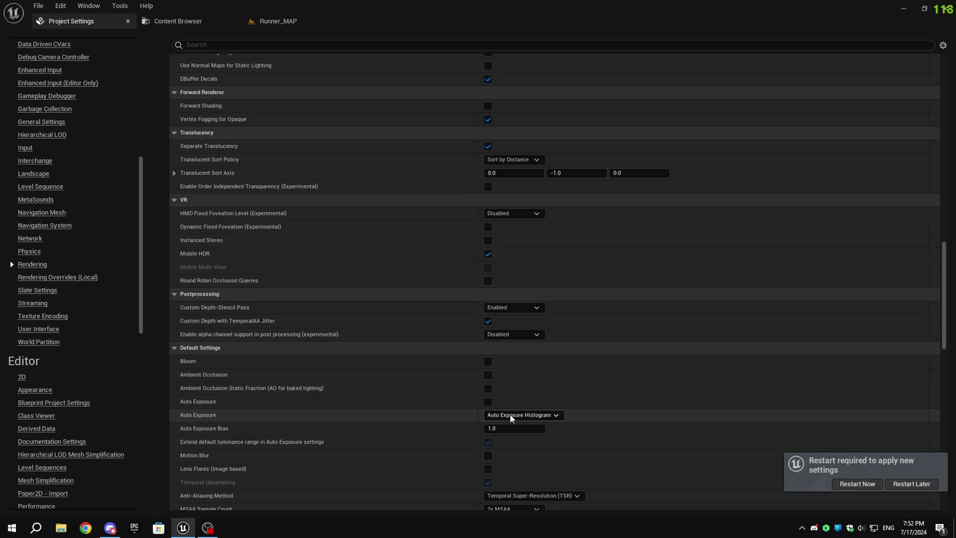
scroll(489, 394, "down", 5)
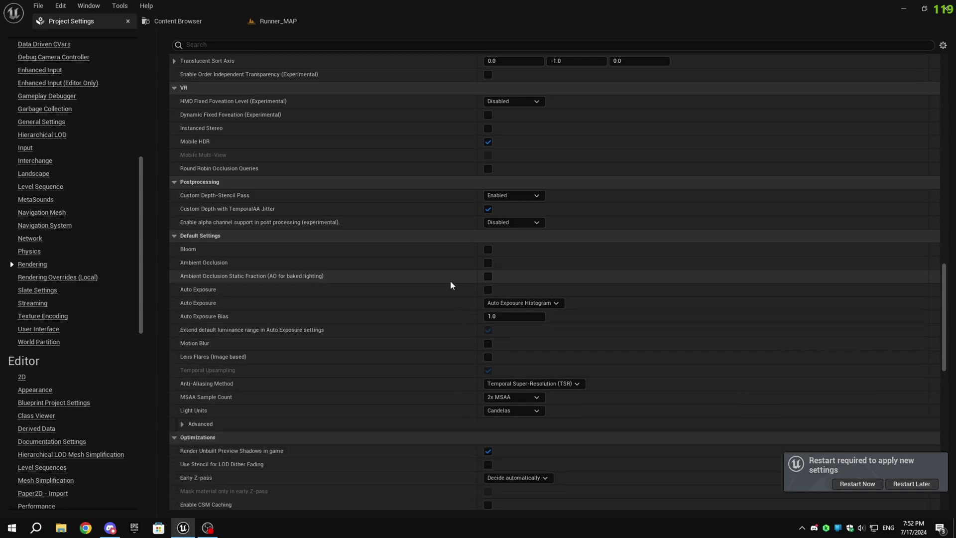
scroll(478, 333, "down", 3)
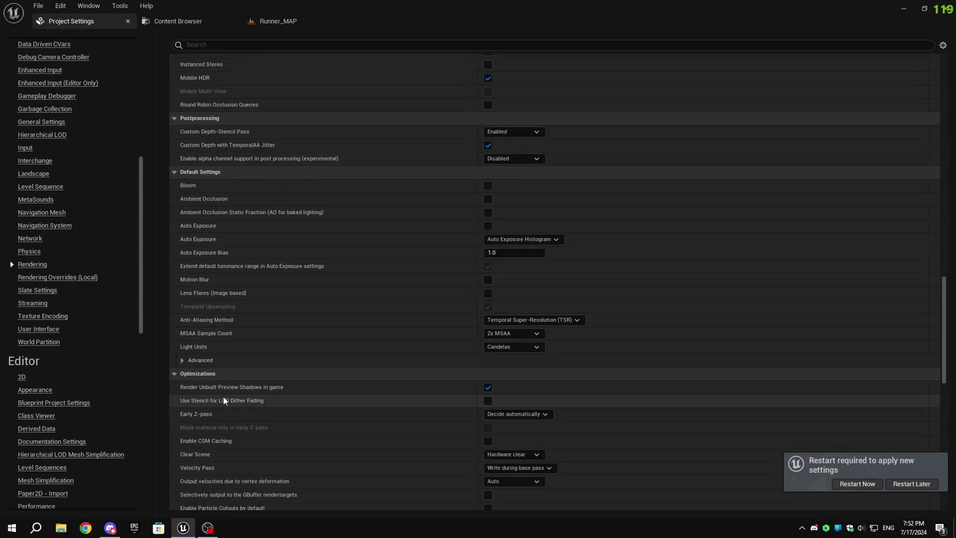
scroll(308, 387, "down", 4)
scroll(371, 391, "down", 12)
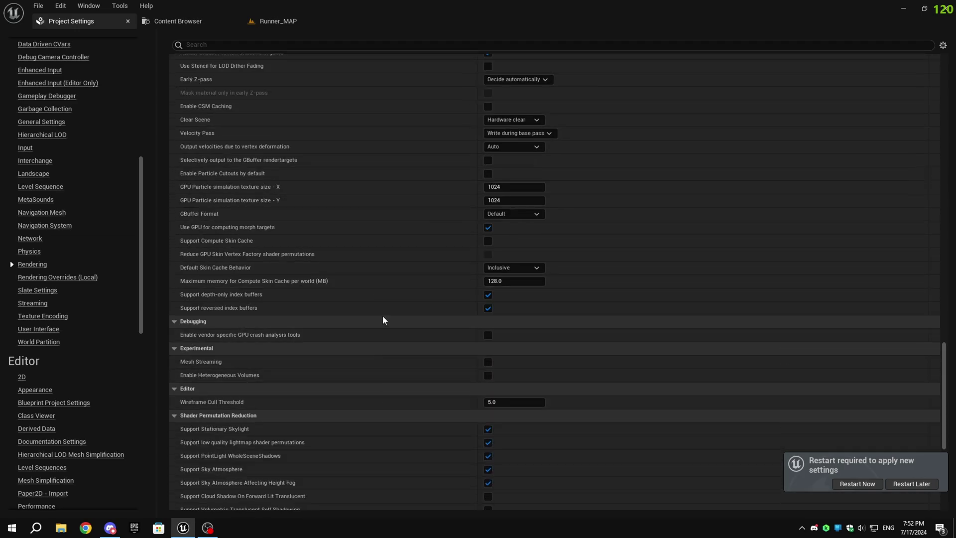
scroll(393, 371, "down", 4)
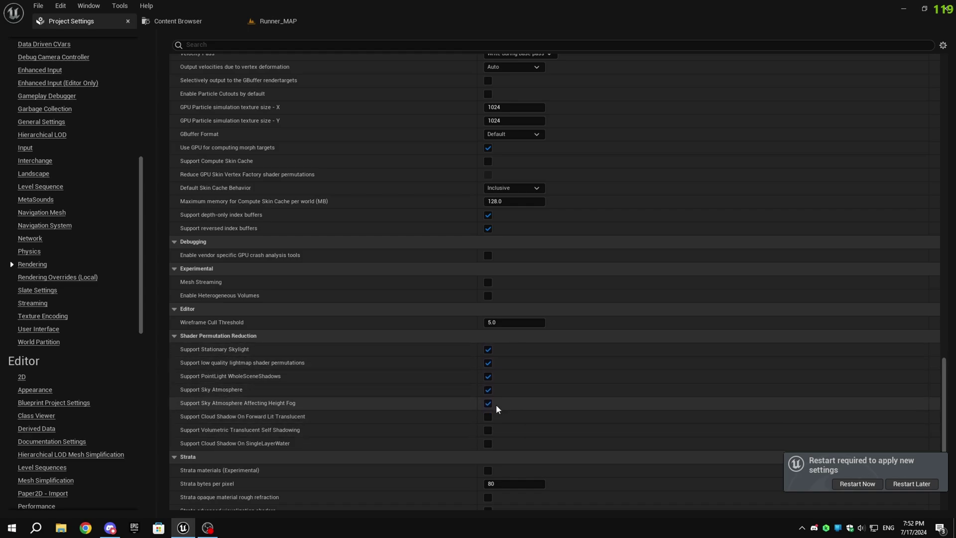
scroll(455, 395, "down", 5)
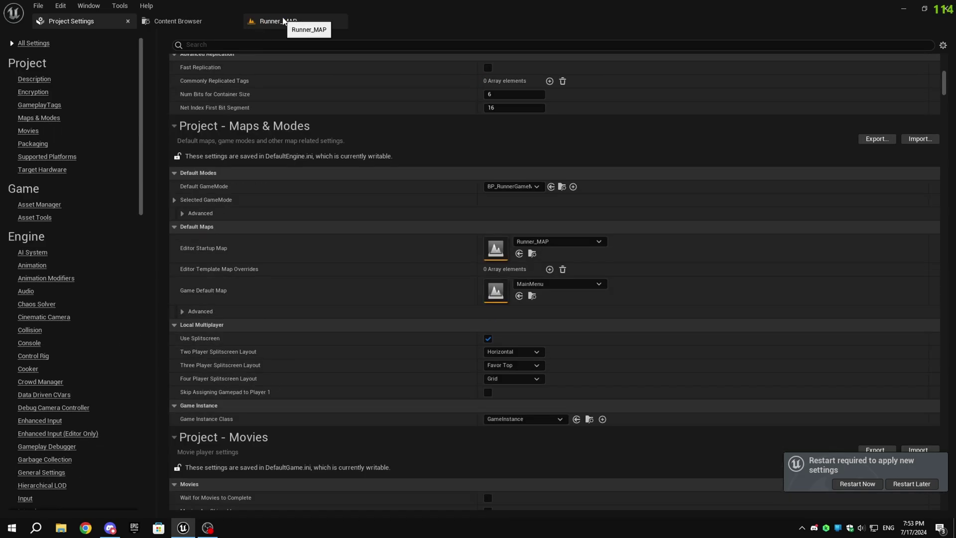
Step: Switch to Runner_MAP and set the viewport Preview Rendering Level to Android ES3_1
left_click(284, 21)
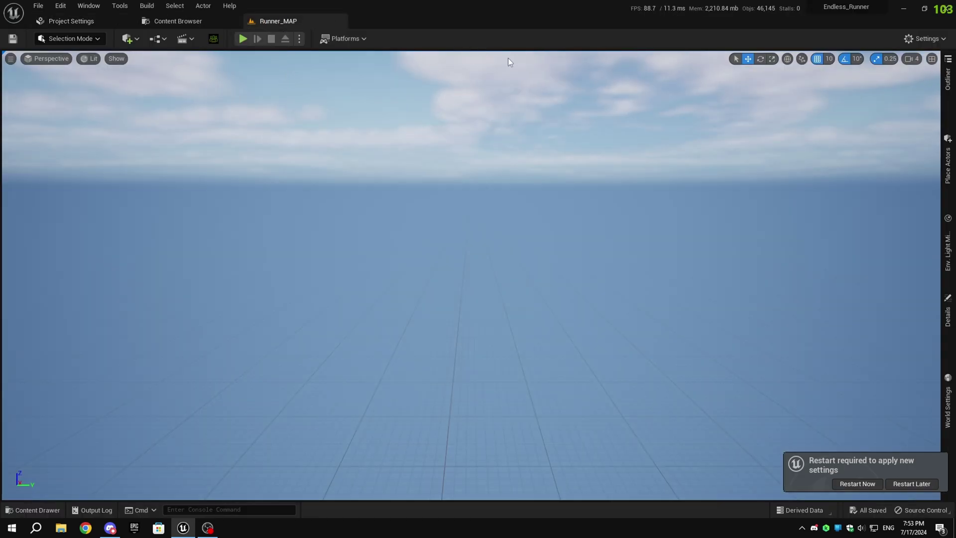
left_click(918, 38)
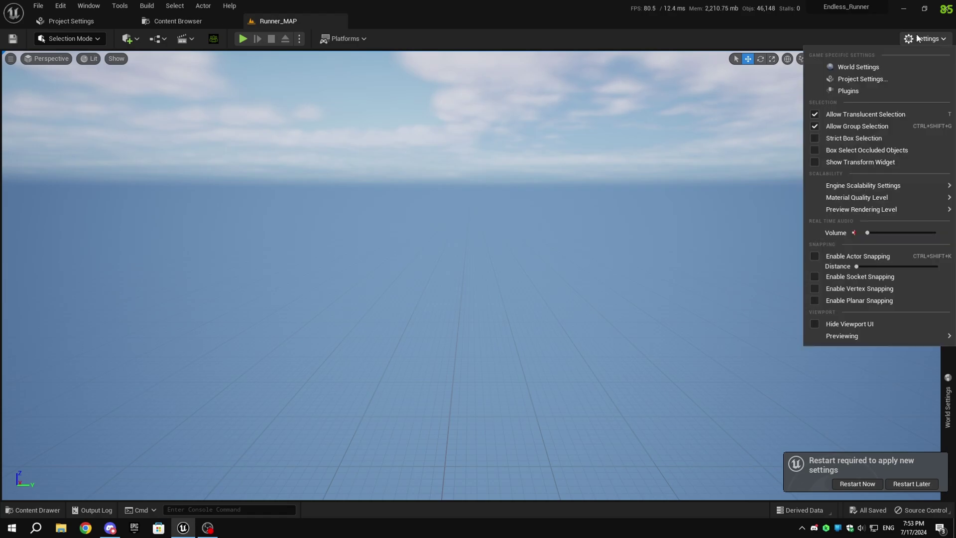
mouse_move(917, 198)
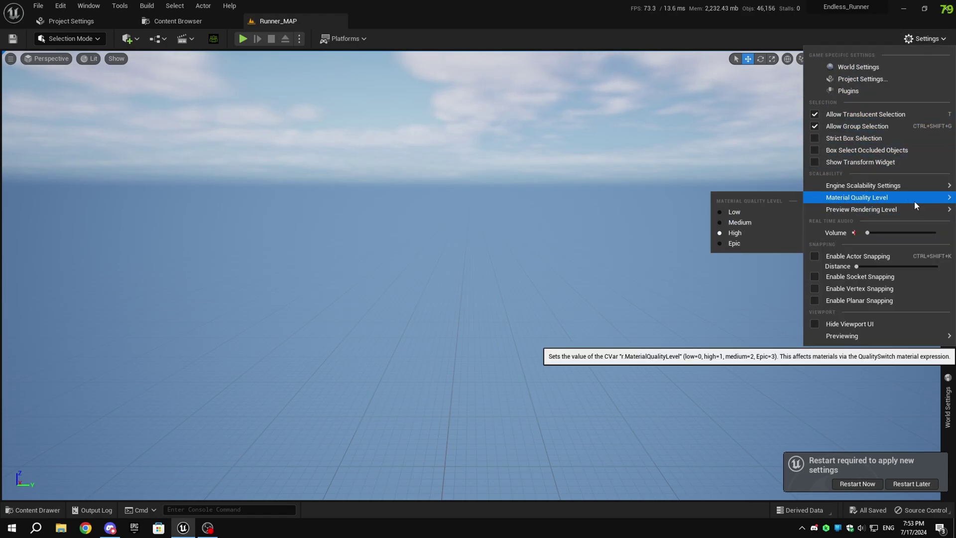
mouse_move(856, 189)
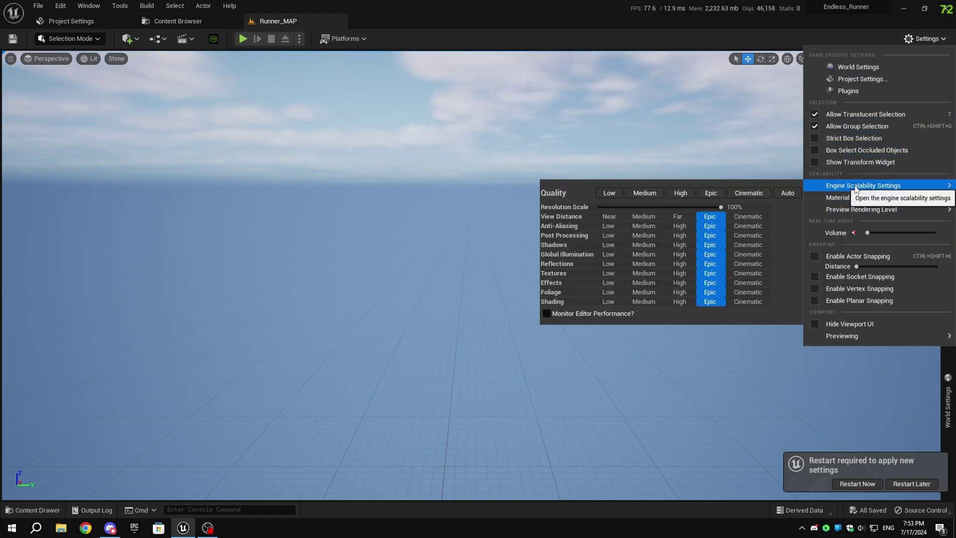
mouse_move(842, 209)
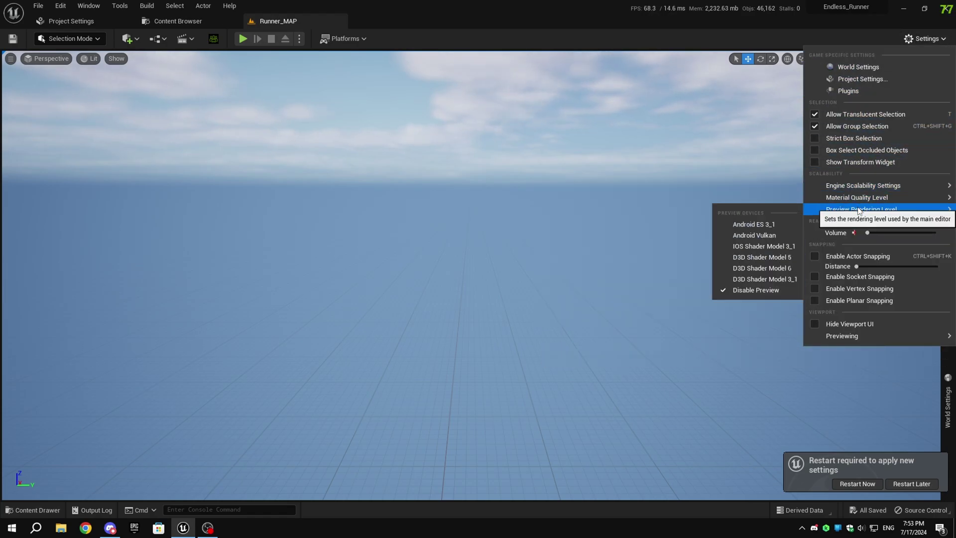
left_click(765, 224)
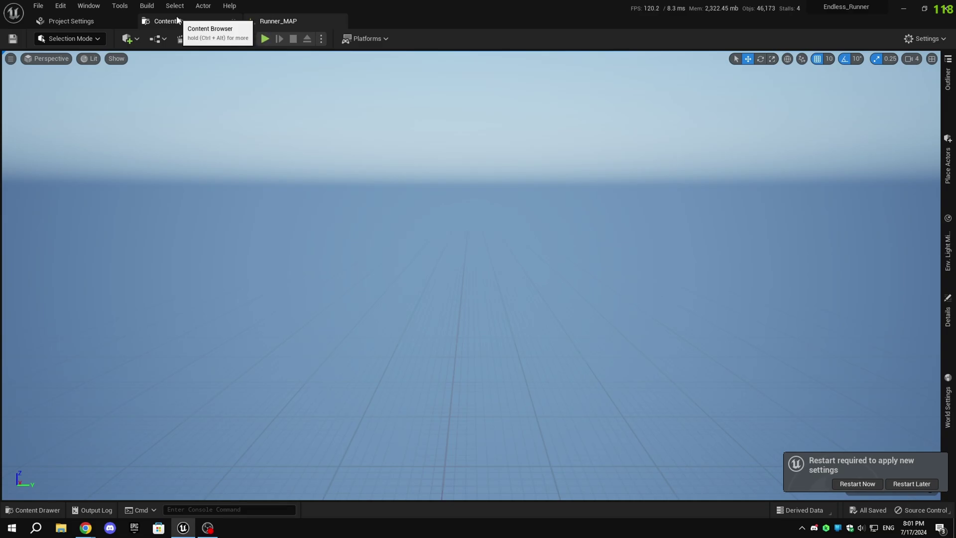
left_click(925, 39)
mouse_move(894, 197)
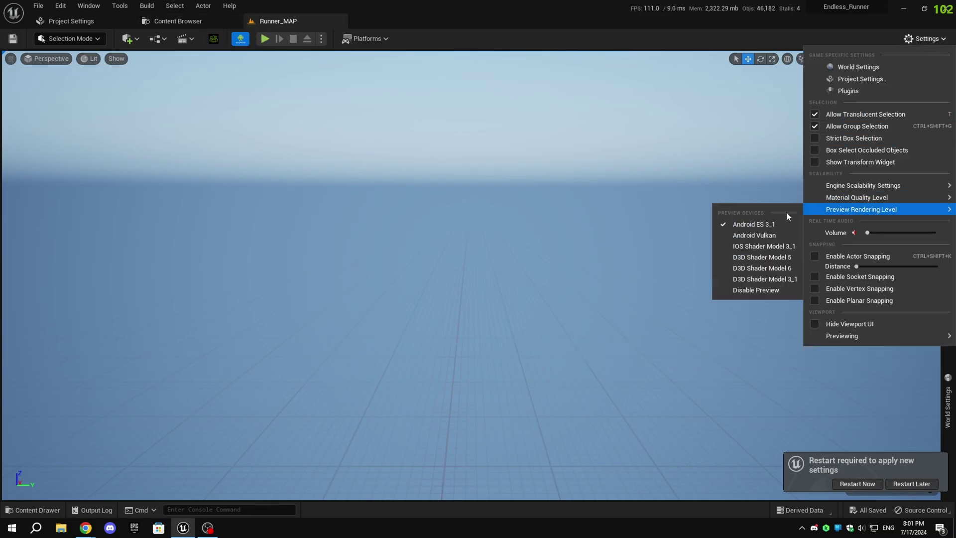
Step: Close the settings menu and steer the runner into the right lane
left_click(242, 40)
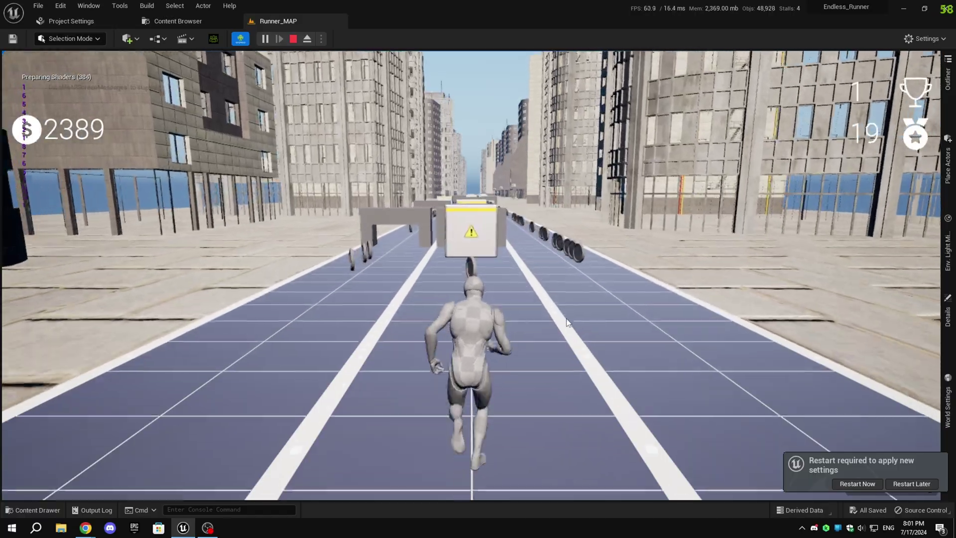
key("d")
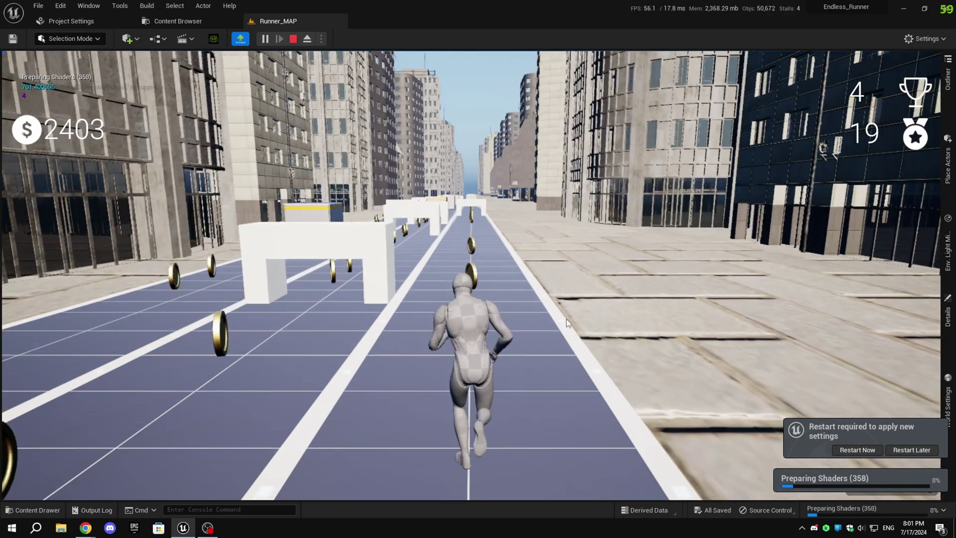
Step: Stop the play-test, set Target Hardware to Mobile, and choose Restart Later
key("Escape")
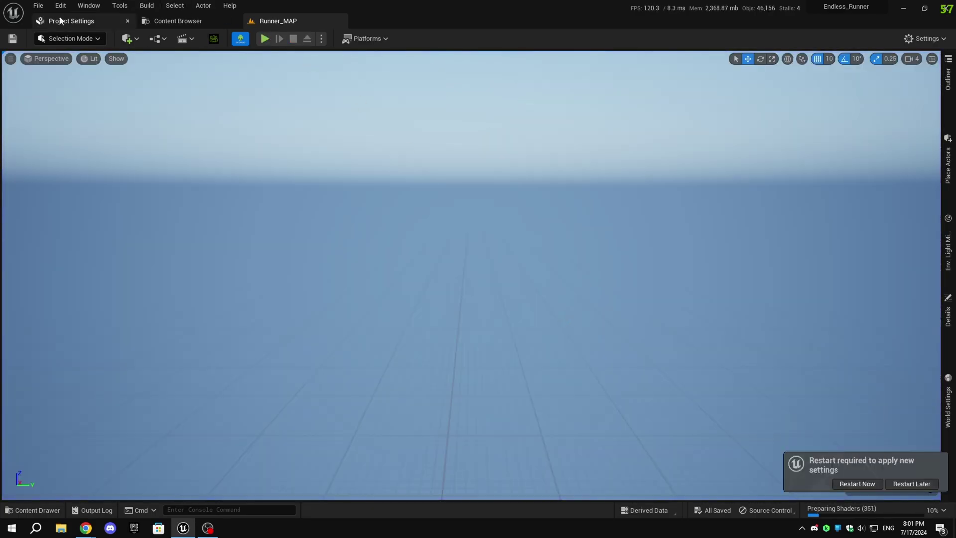
left_click(57, 22)
left_click(42, 171)
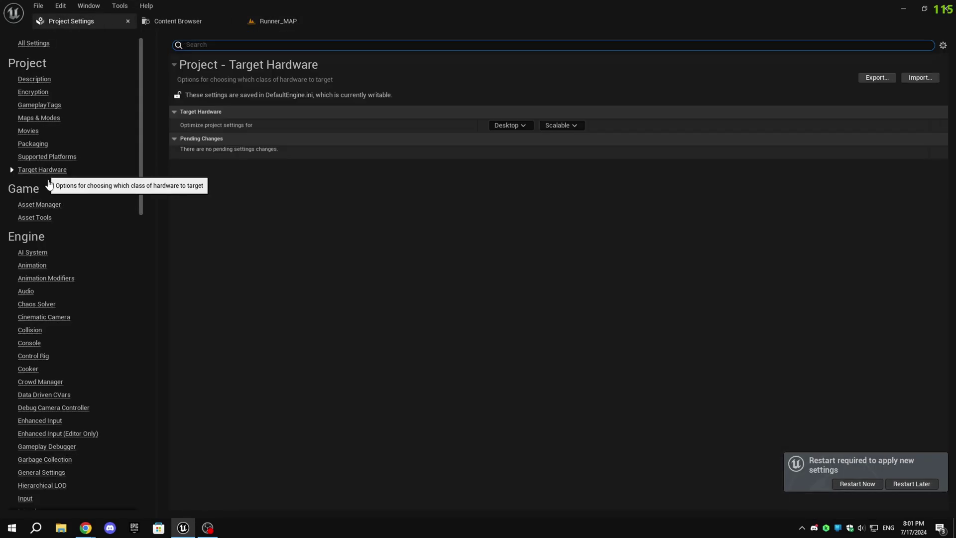
left_click(511, 125)
left_click(513, 149)
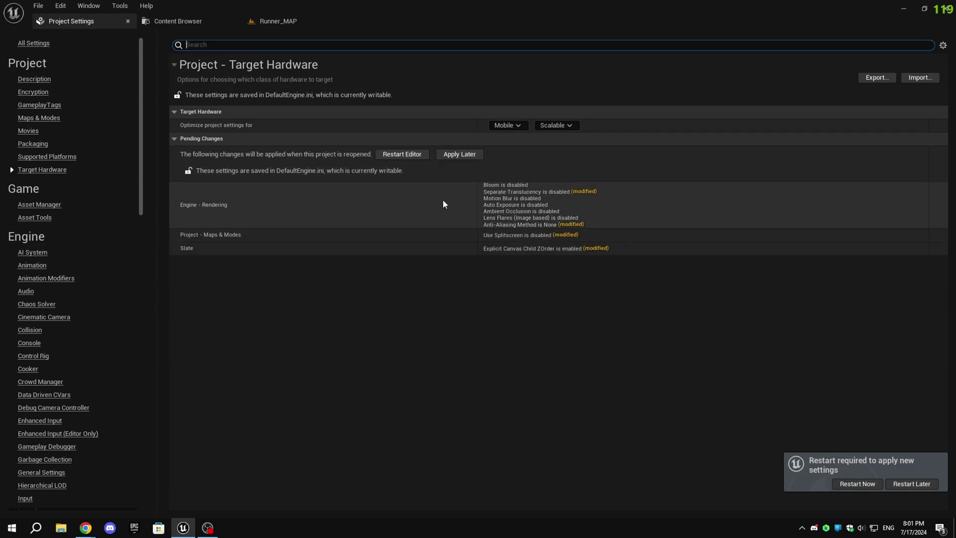
scroll(49, 319, "down", 6)
left_click(32, 312)
scroll(423, 354, "down", 10)
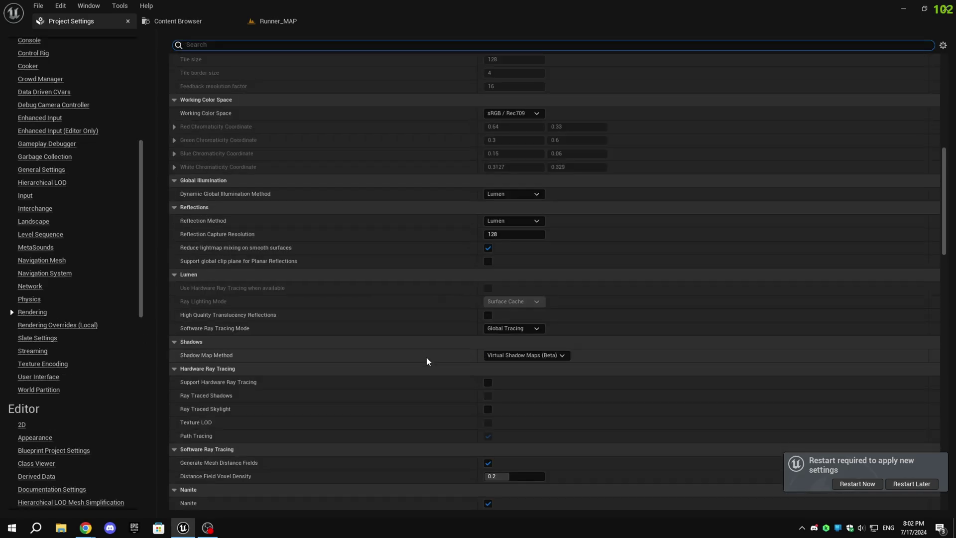
scroll(448, 363, "down", 9)
scroll(543, 396, "down", 8)
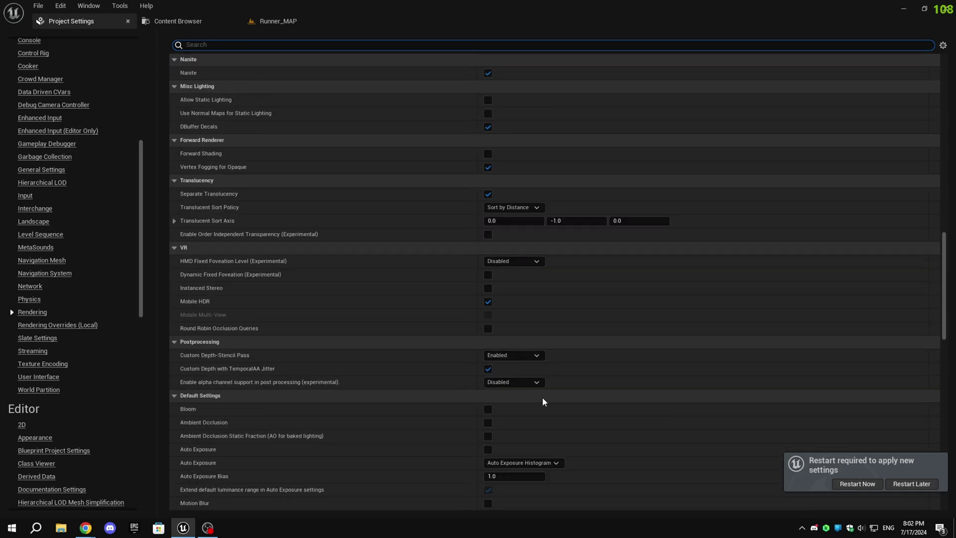
left_click(912, 483)
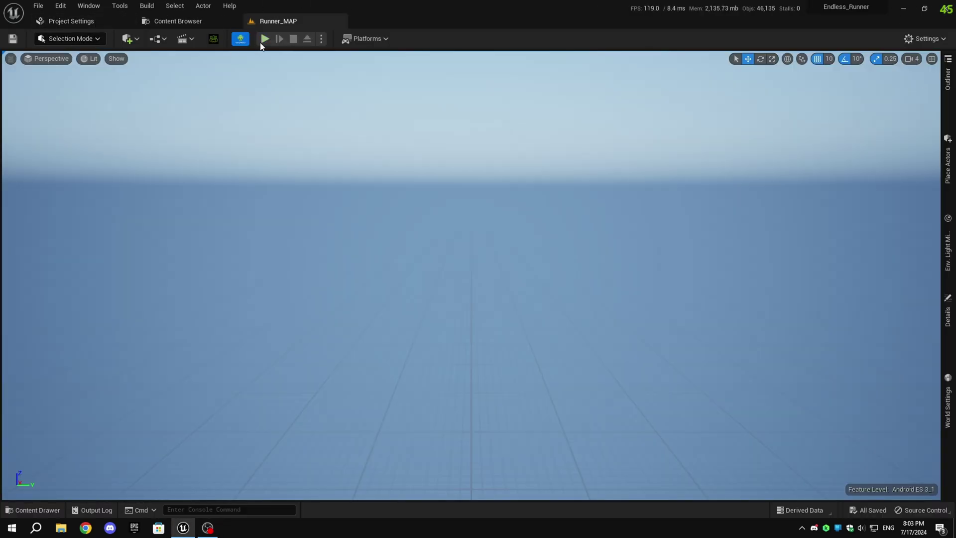
Step: Play-test Runner_MAP with alt+P, switching lanes left and right, then stop
key("alt+p")
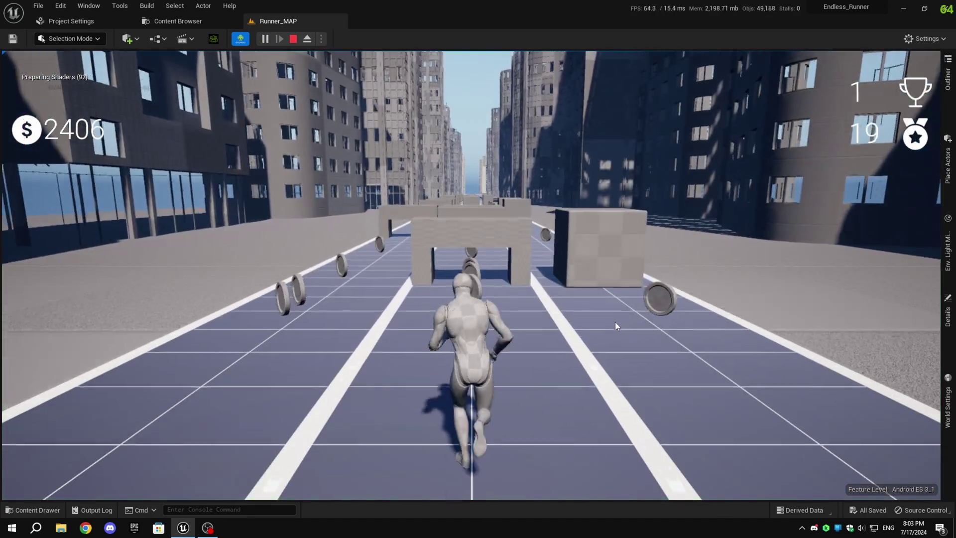
key("Left")
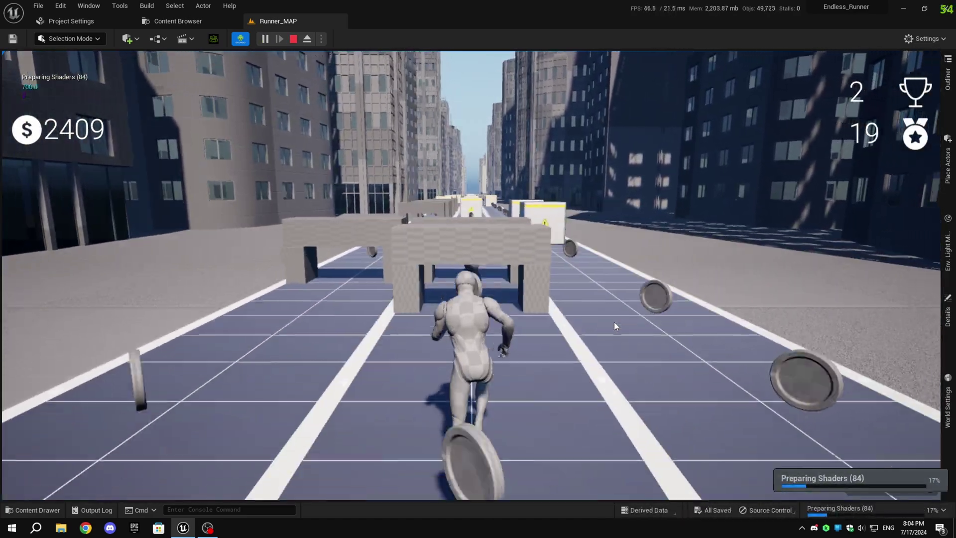
key("Right")
key("Right")
key("Left")
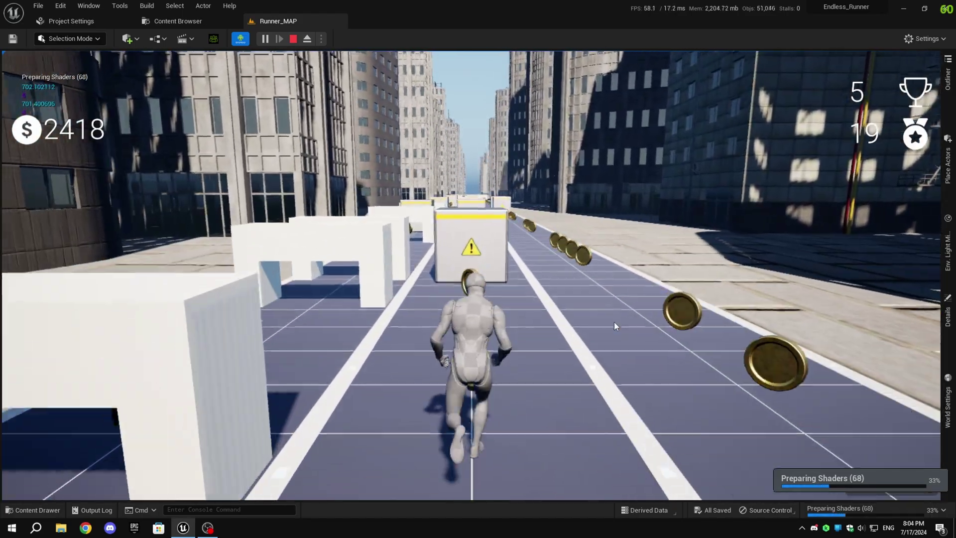
key("Right")
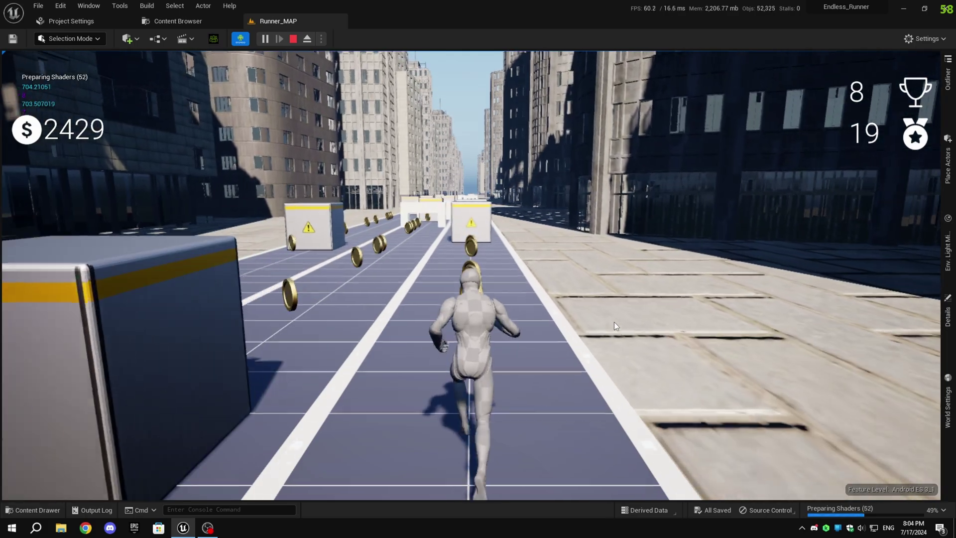
key("Escape")
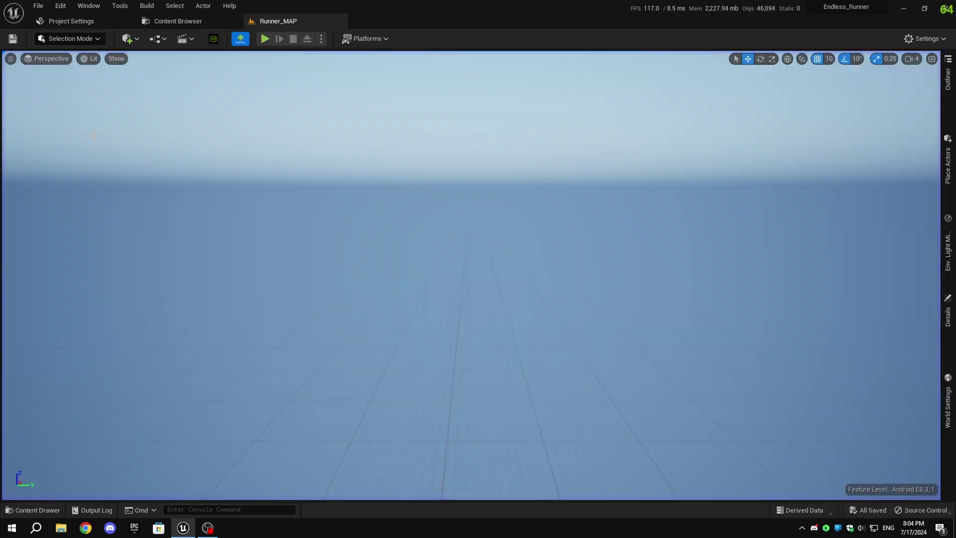
Step: Enable Show Stats and the Stat > Engine > Detailed overlay in the viewport
left_click(11, 59)
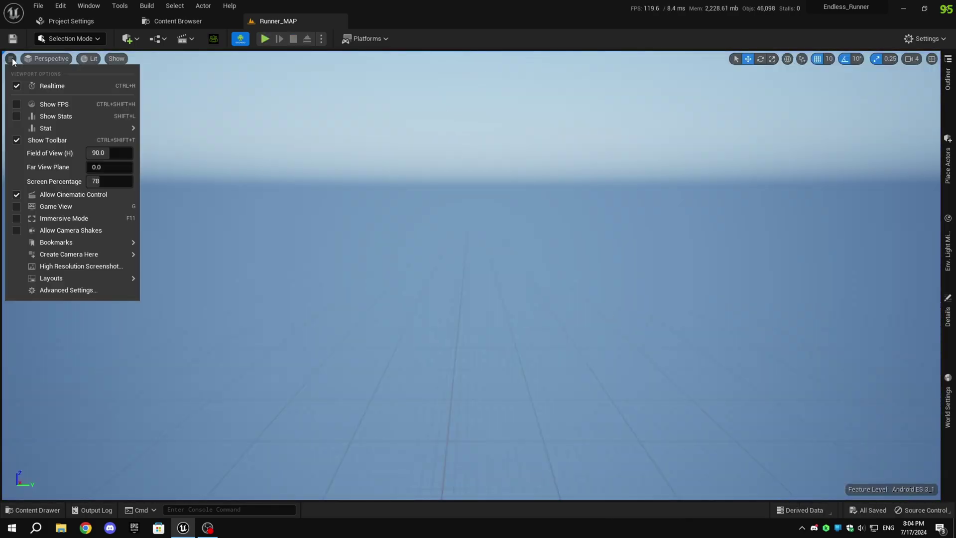
left_click(16, 116)
mouse_move(16, 128)
mouse_move(170, 148)
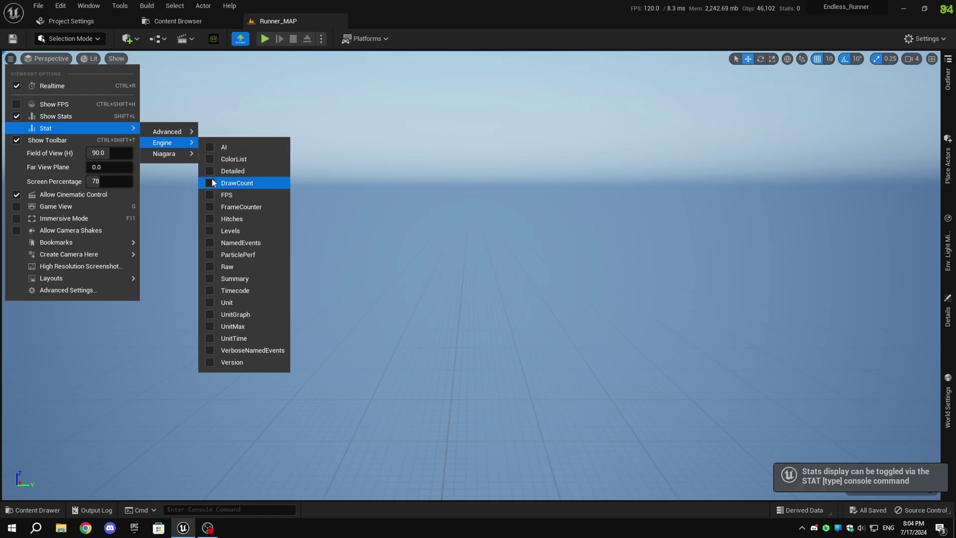
left_click(210, 170)
left_click(551, 8)
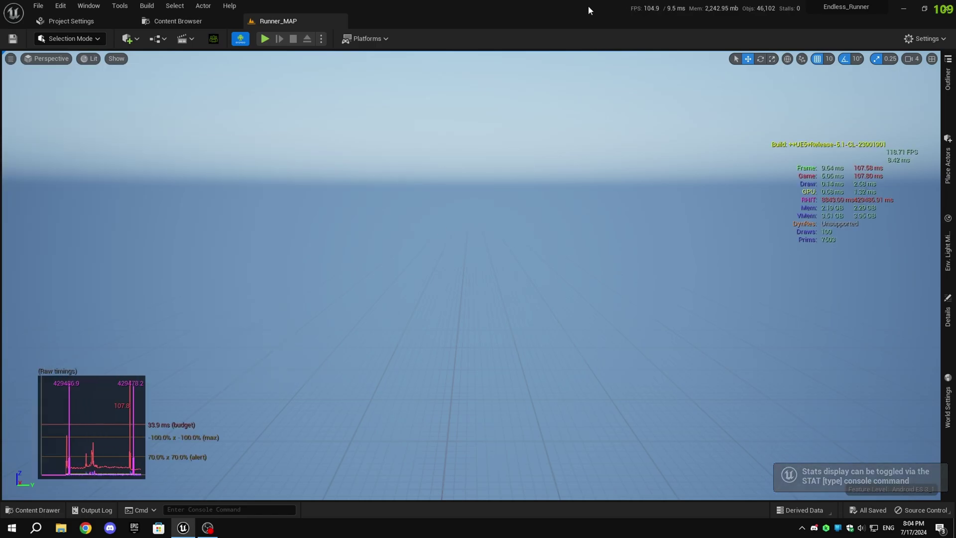
Step: Play-test the runner with stats visible, sliding under two white arches
left_click(266, 38)
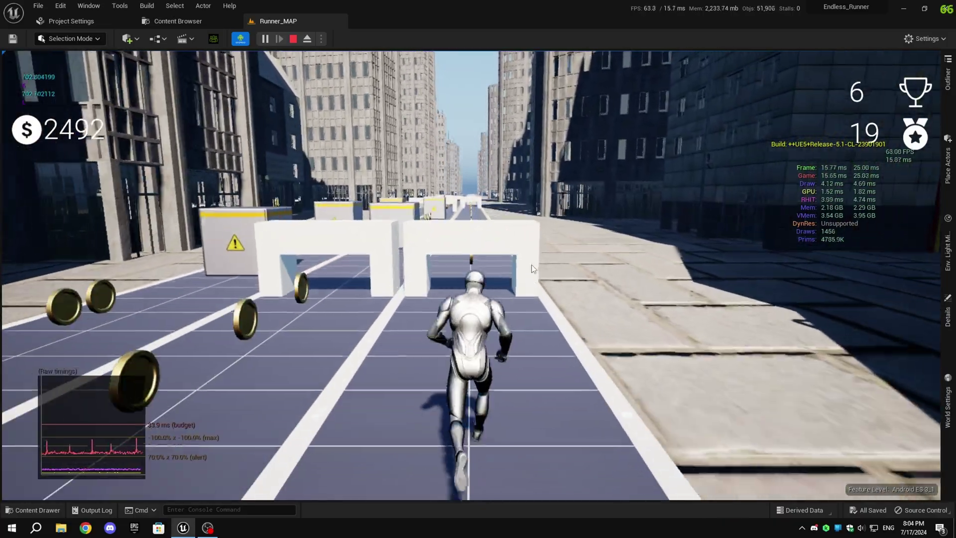
key("s")
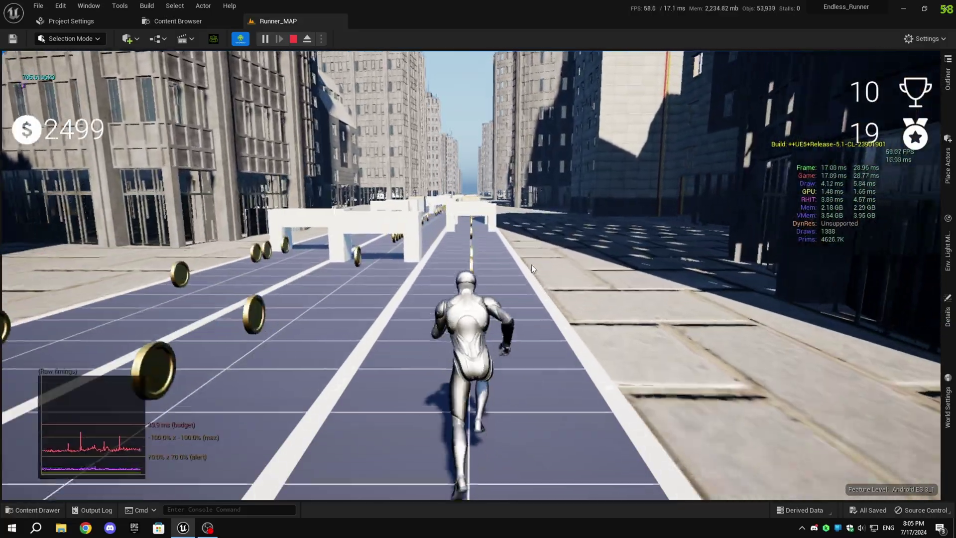
key("s")
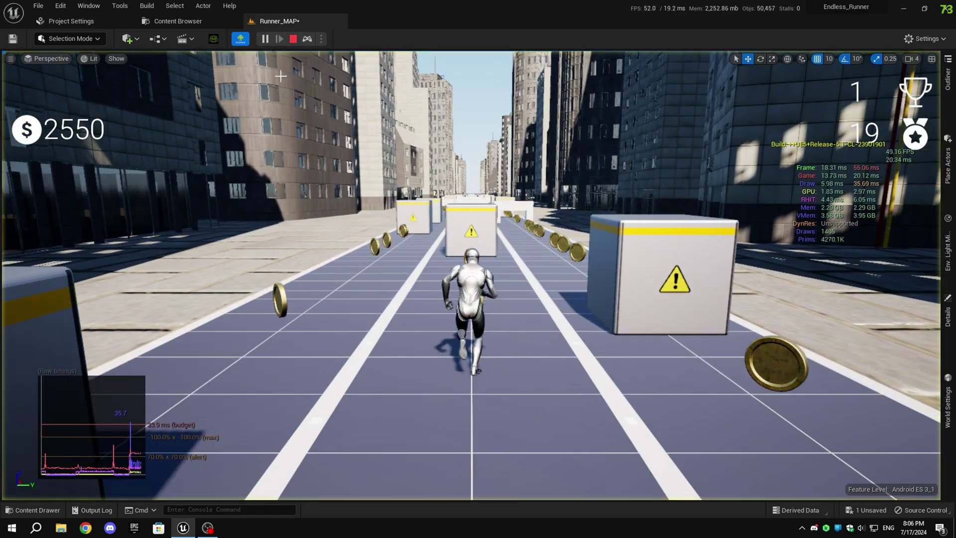
Step: Pause the game, toggle Possess/Eject on the player, and show the Outliner's level actors
left_click(265, 39)
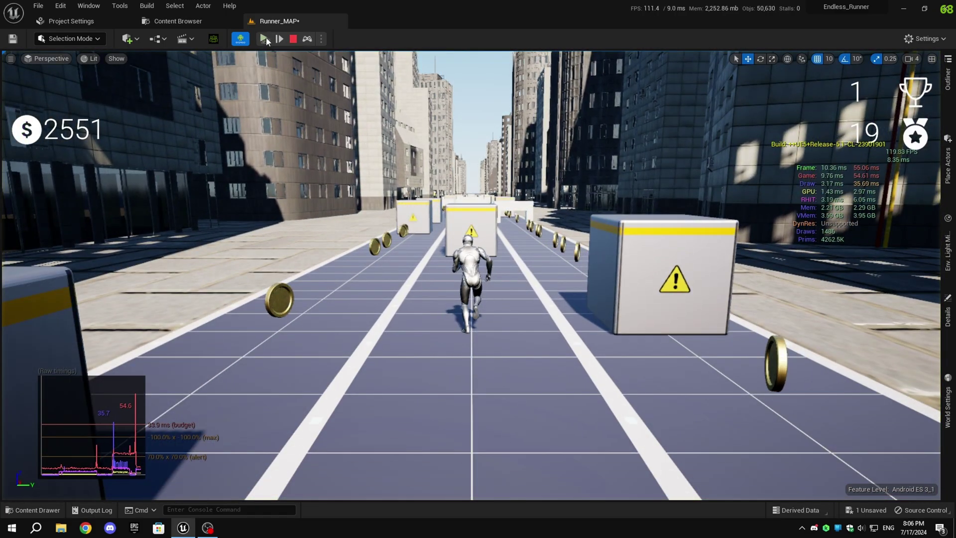
left_click(307, 40)
left_click(307, 40)
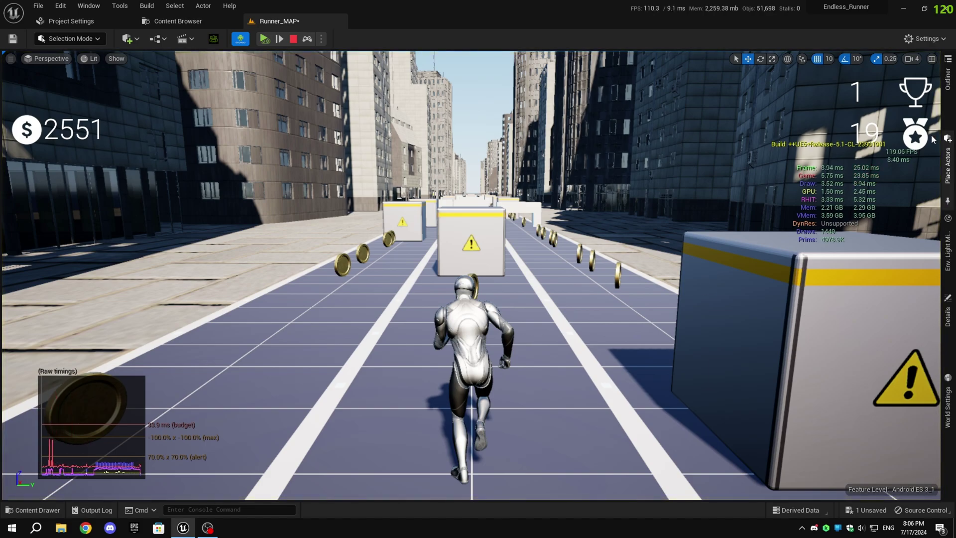
left_click(950, 74)
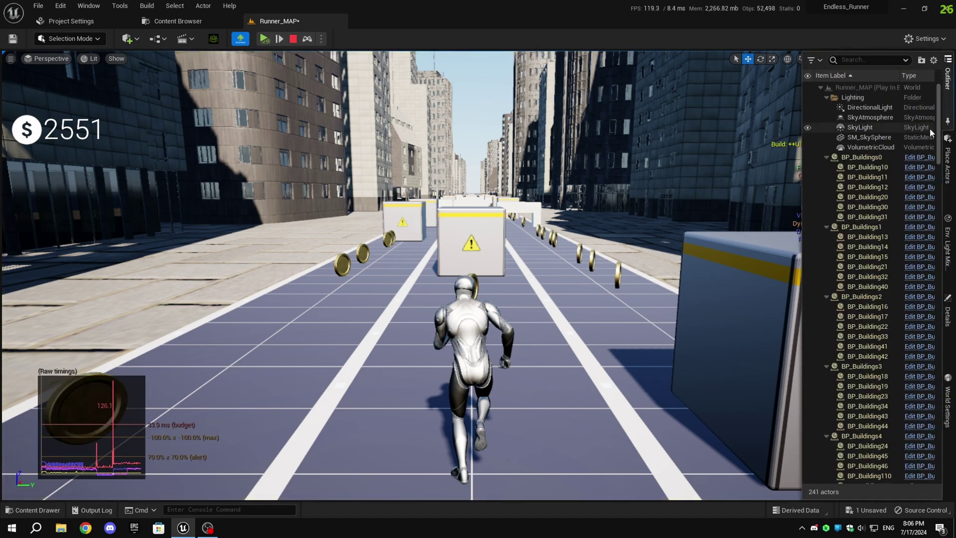
Step: Switch engine scalability to Medium, giving 50% resolution scale, via the Settings menu
left_click(939, 43)
mouse_move(900, 186)
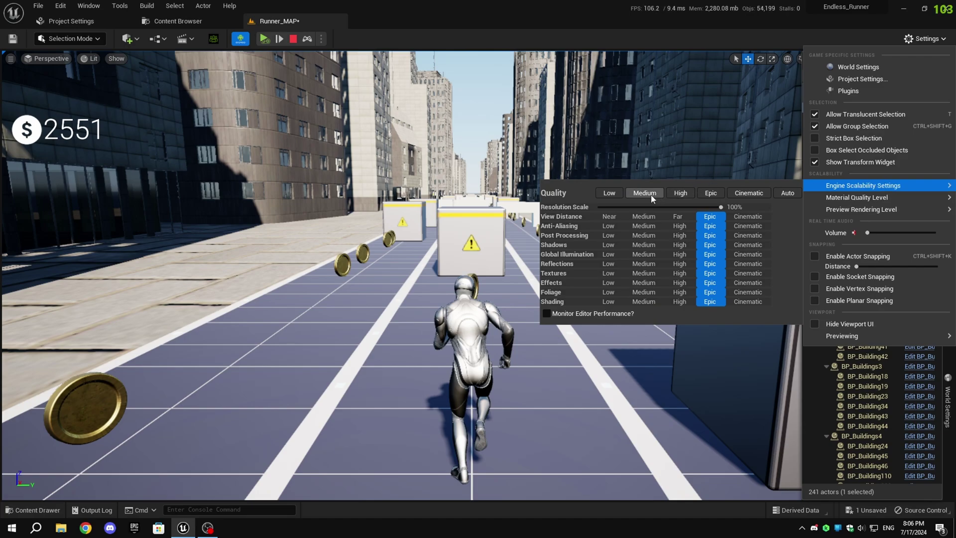
left_click(640, 243)
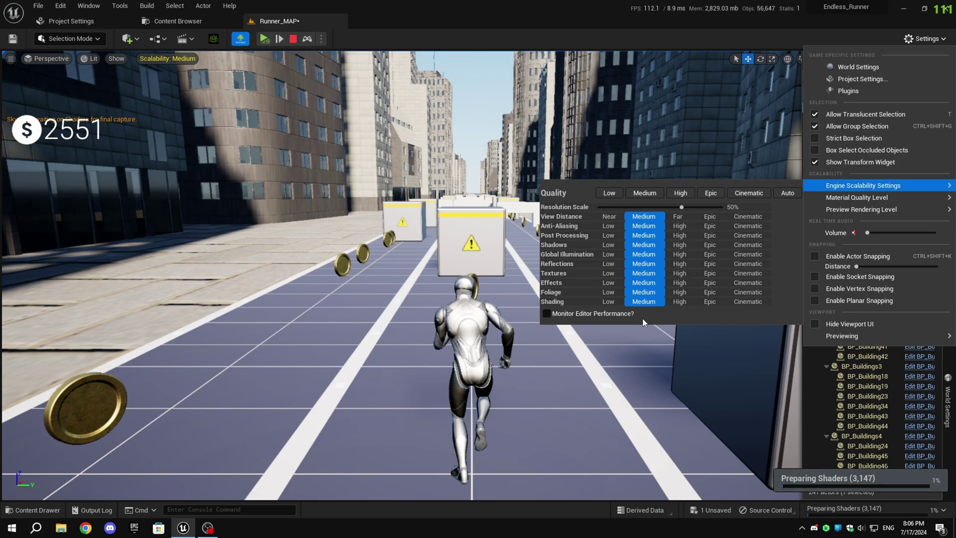
left_click(875, 37)
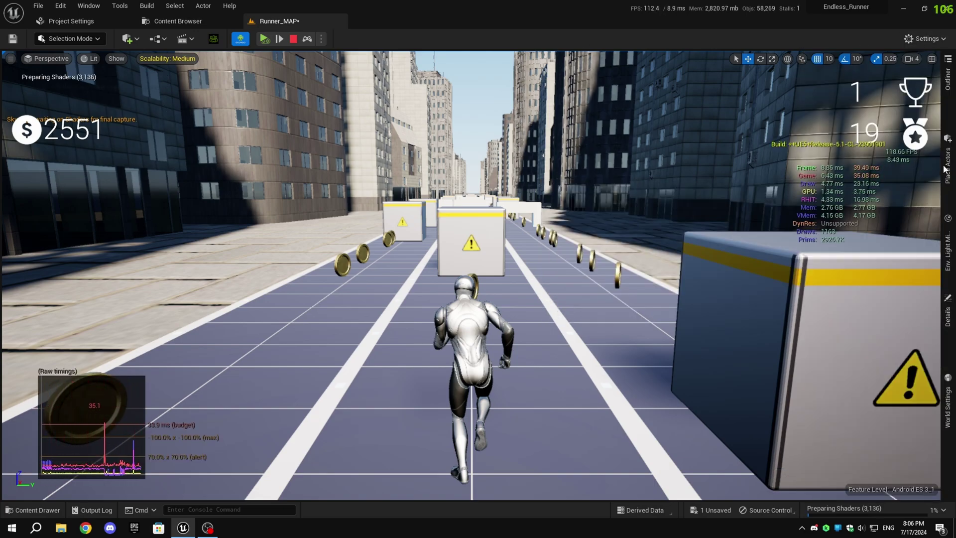
Step: Select the DirectionalLight in the Outliner and set its dynamic shadow distance to 7000
left_click(950, 92)
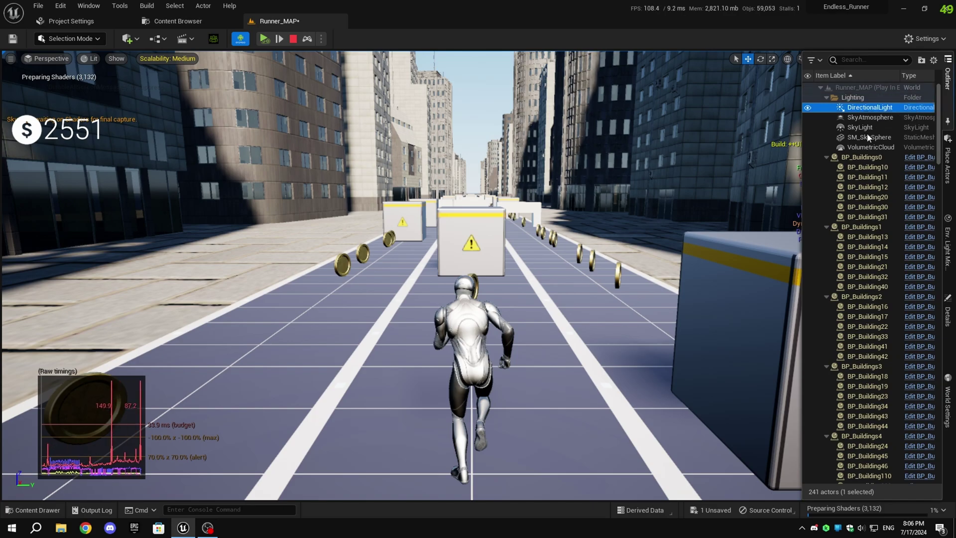
left_click(947, 313)
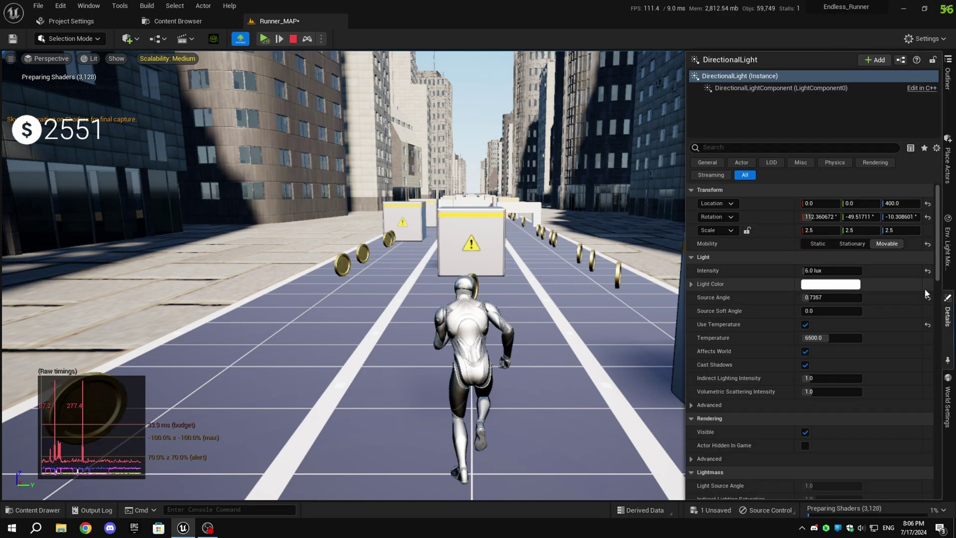
scroll(855, 313, "down", 10)
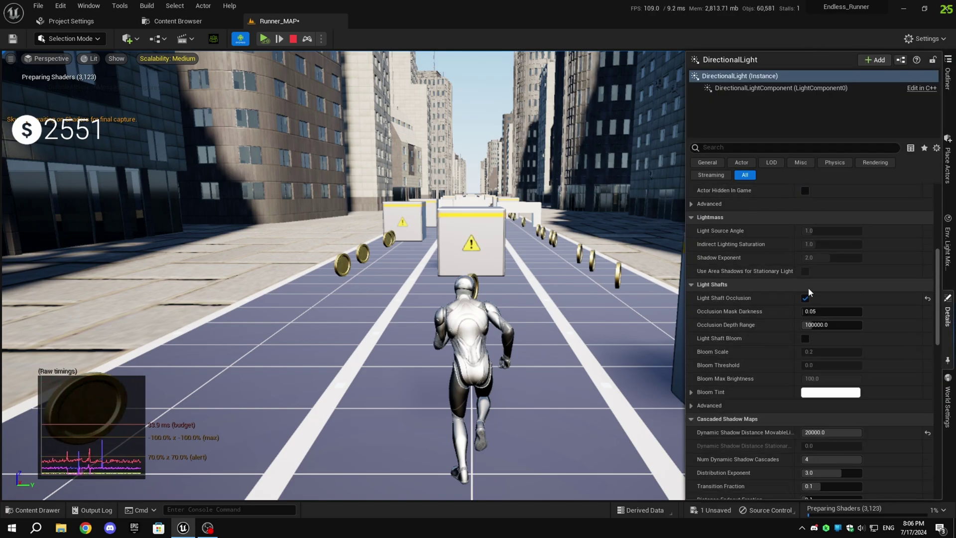
scroll(817, 314, "down", 4)
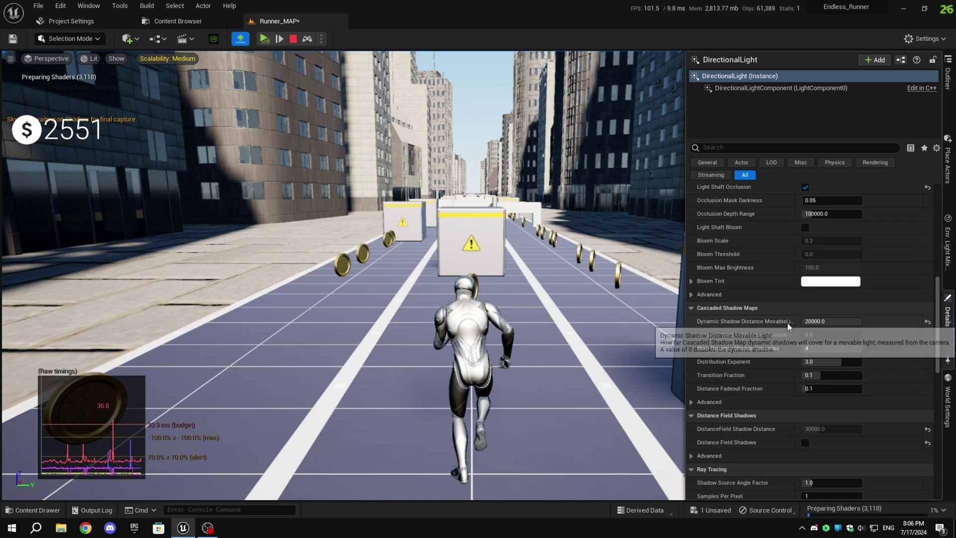
left_click_drag(855, 324, 830, 321)
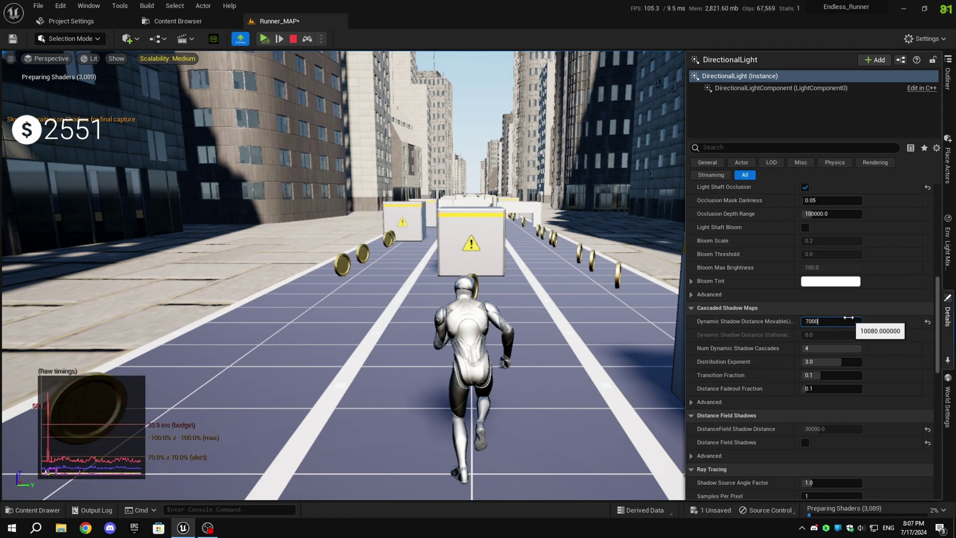
key("Return")
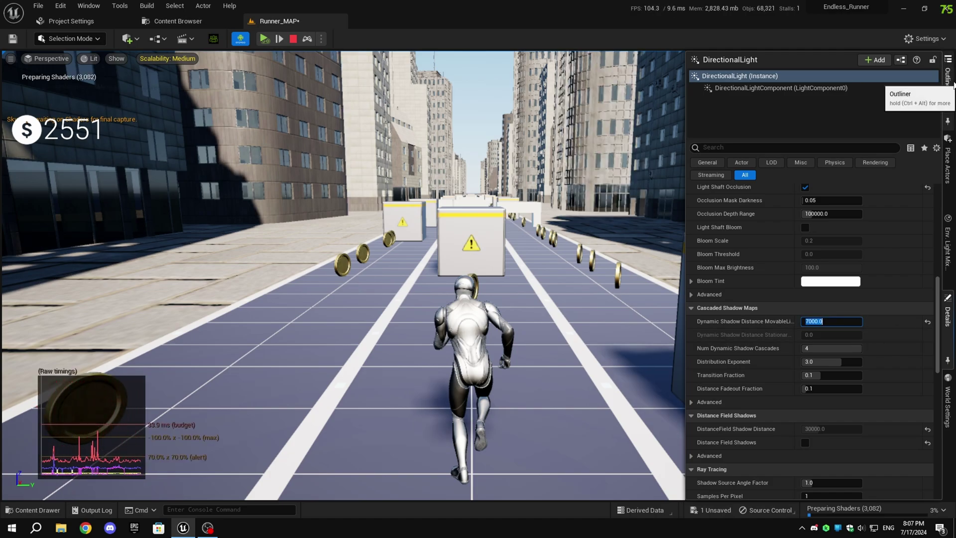
Step: Turn off Light Shaft Occlusion on the directional light and close the Details panel
scroll(881, 360, "up", 3)
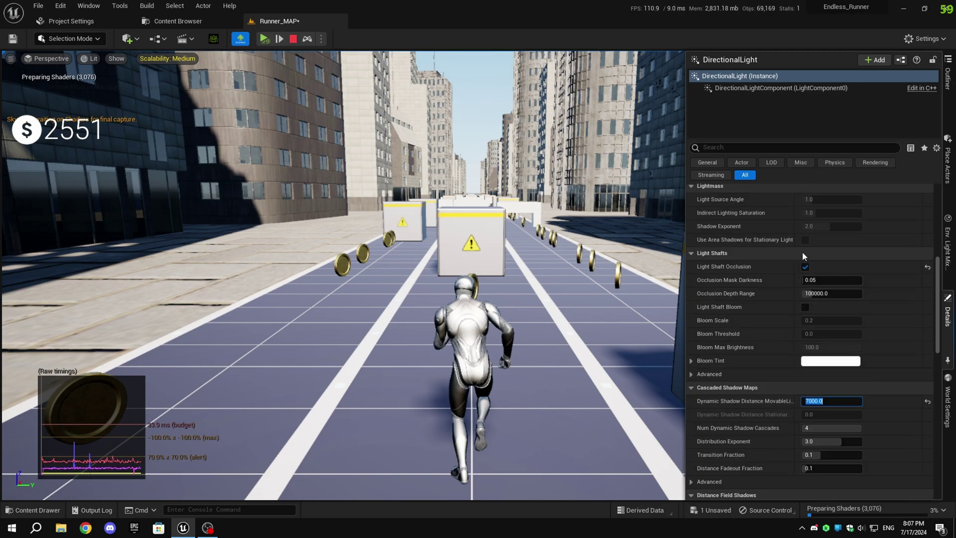
left_click(804, 267)
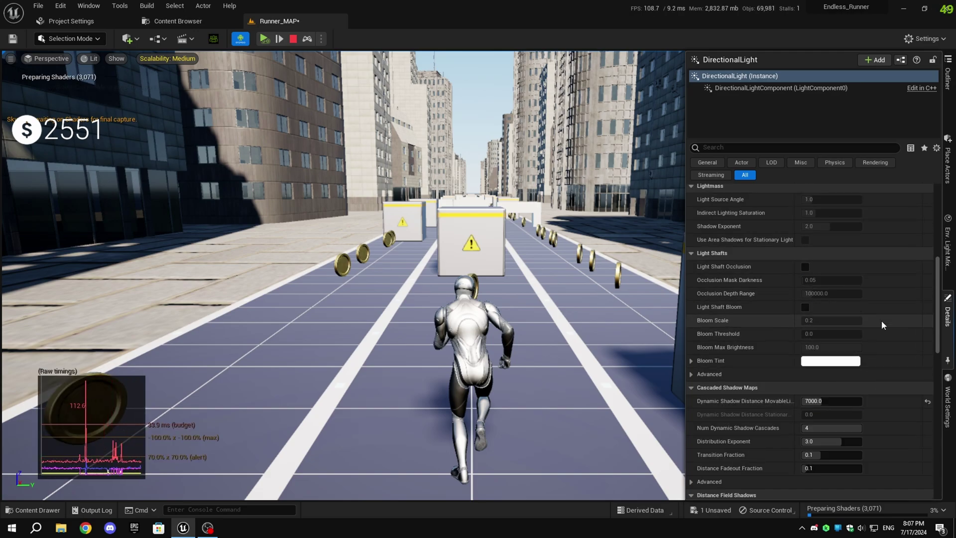
scroll(880, 322, "down", 3)
left_click(517, 270)
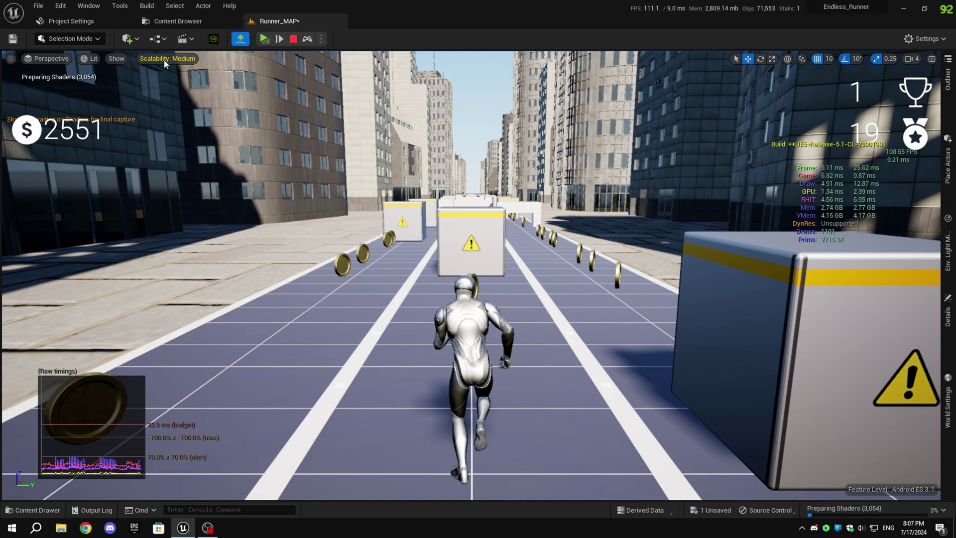
Step: Set every scalability group to Epic from the viewport's Scalability: Medium menu
left_click(167, 59)
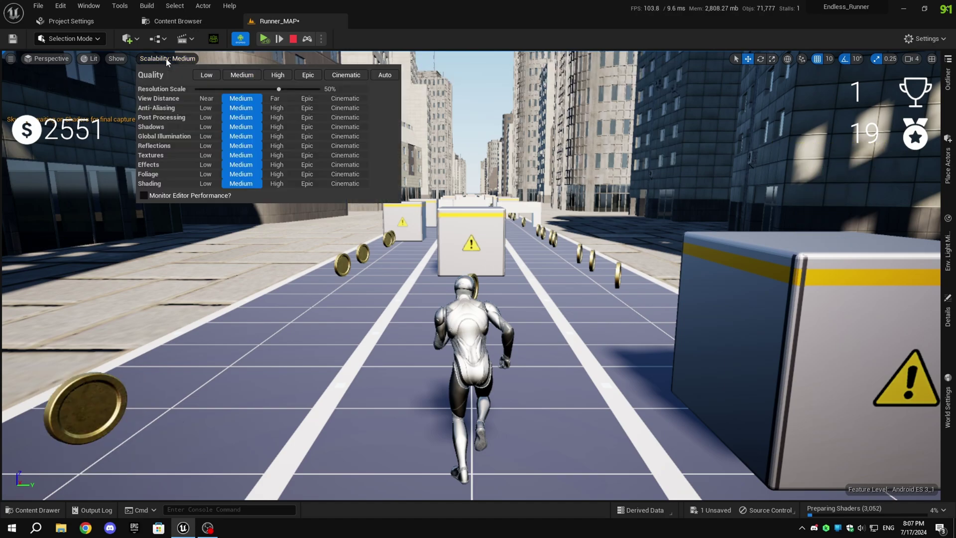
left_click(311, 77)
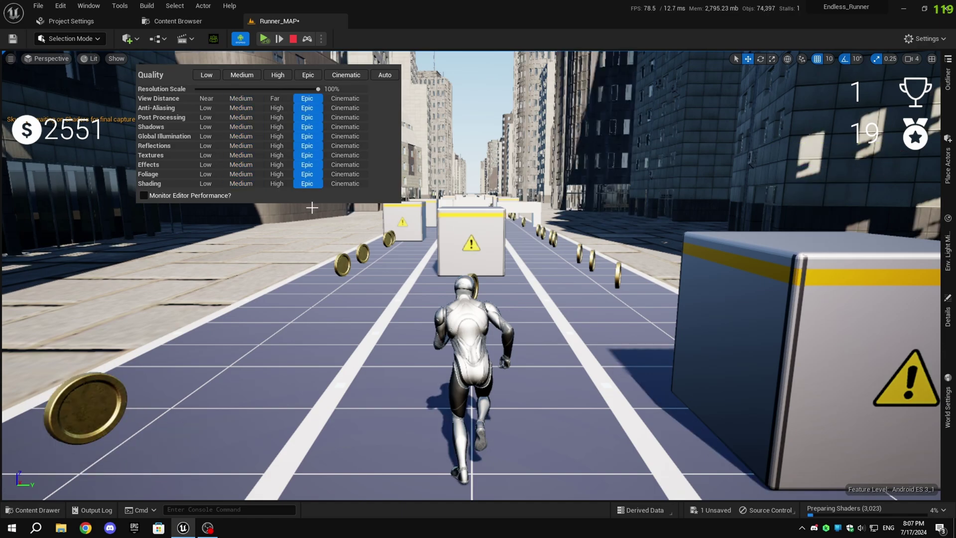
left_click(444, 37)
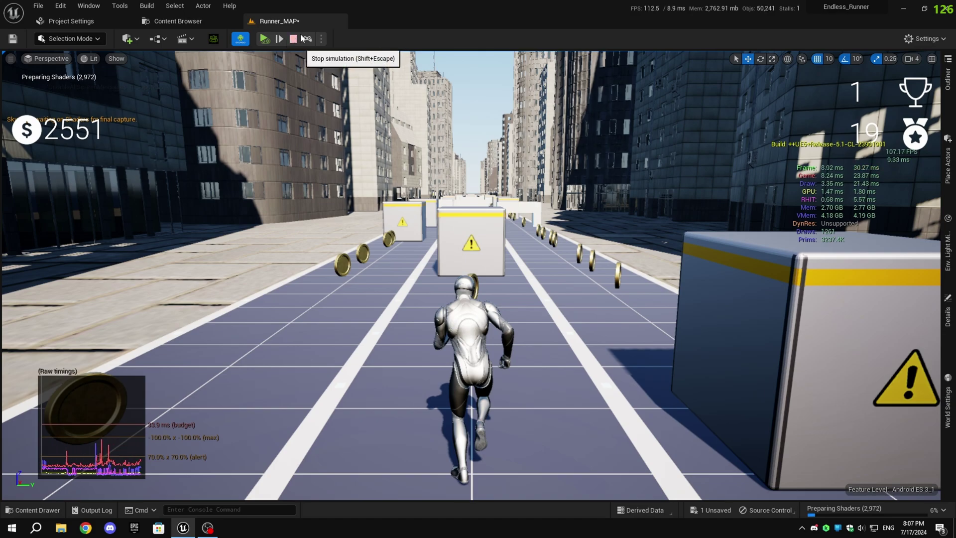
Step: Stop the play session and switch to the Content Browser
left_click(301, 38)
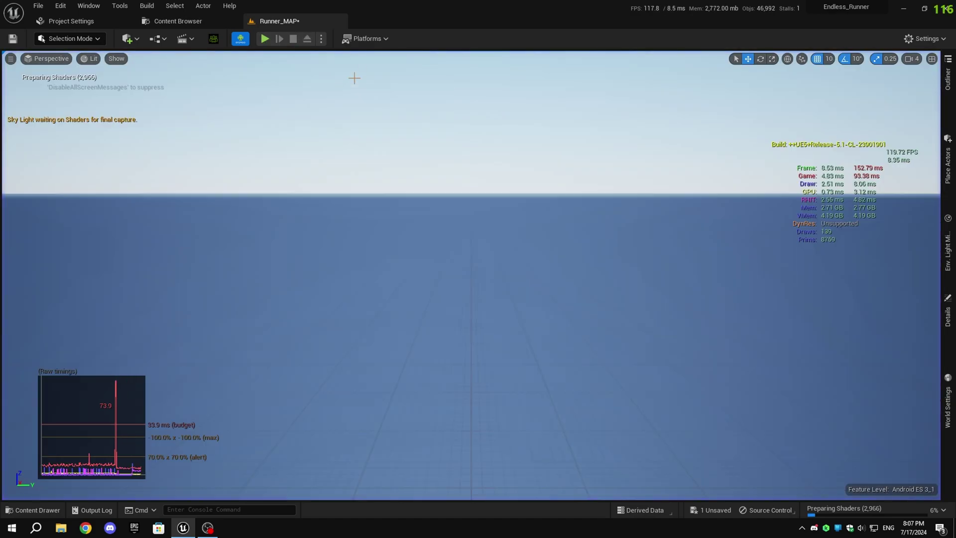
left_click(175, 21)
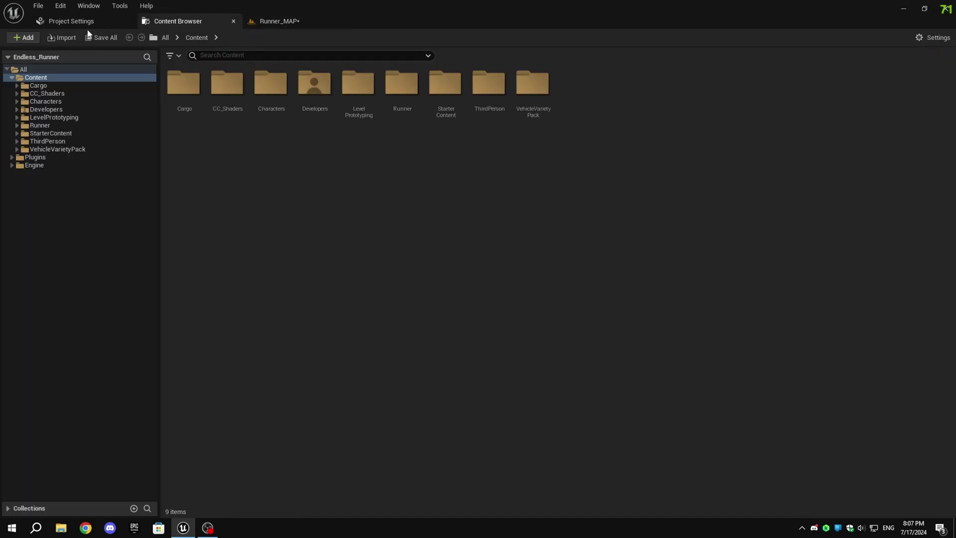
left_click(108, 21)
left_click(171, 21)
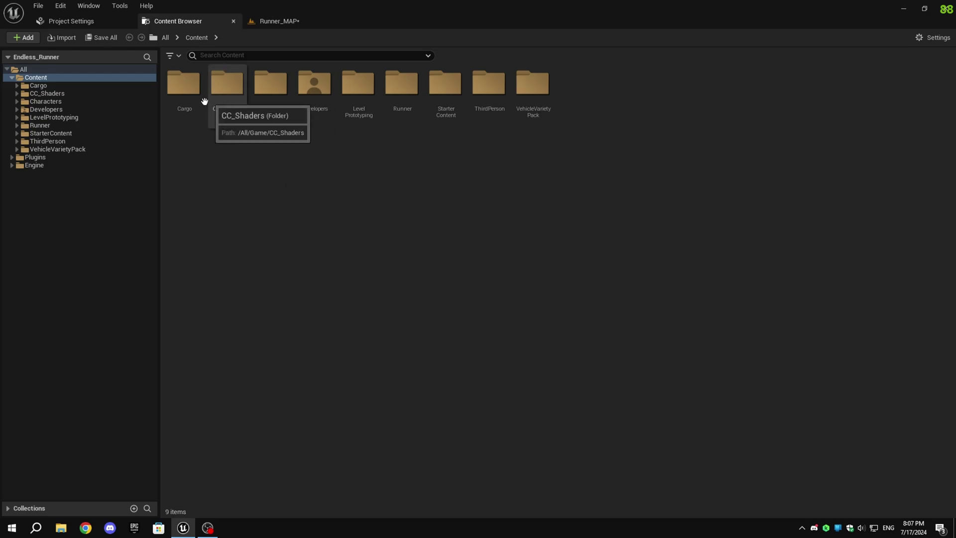
Step: Browse Cargo > Materials > Master and open M_KB3D_Master_Translucent
double_click(175, 109)
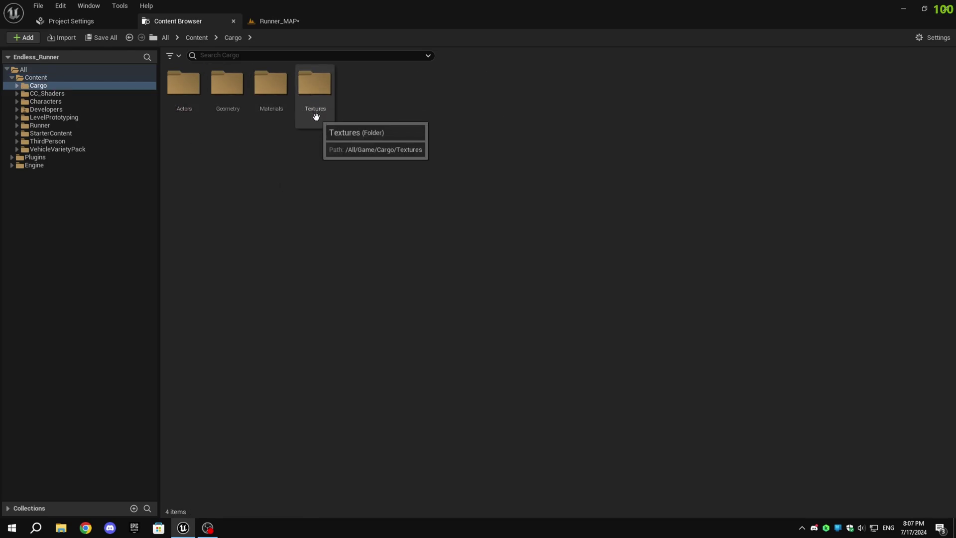
double_click(270, 94)
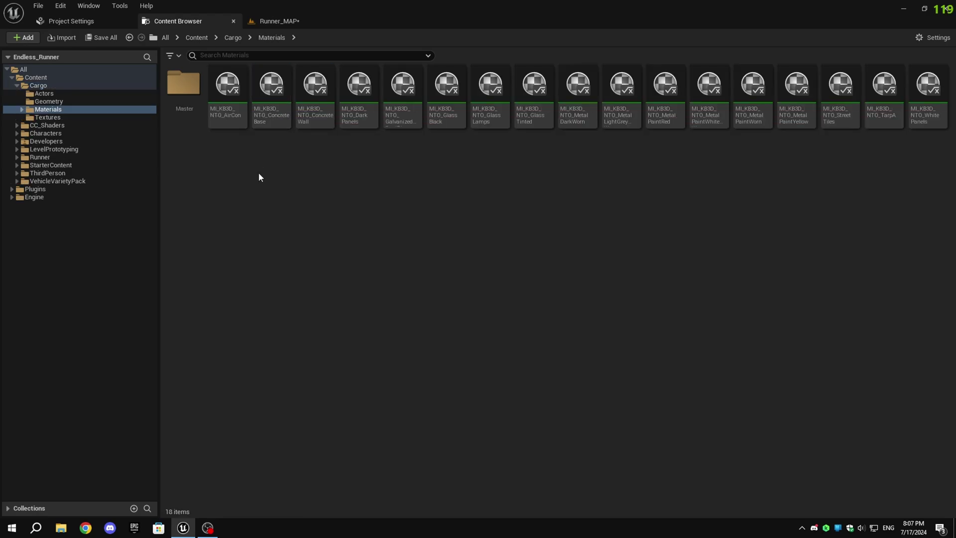
double_click(176, 88)
double_click(270, 87)
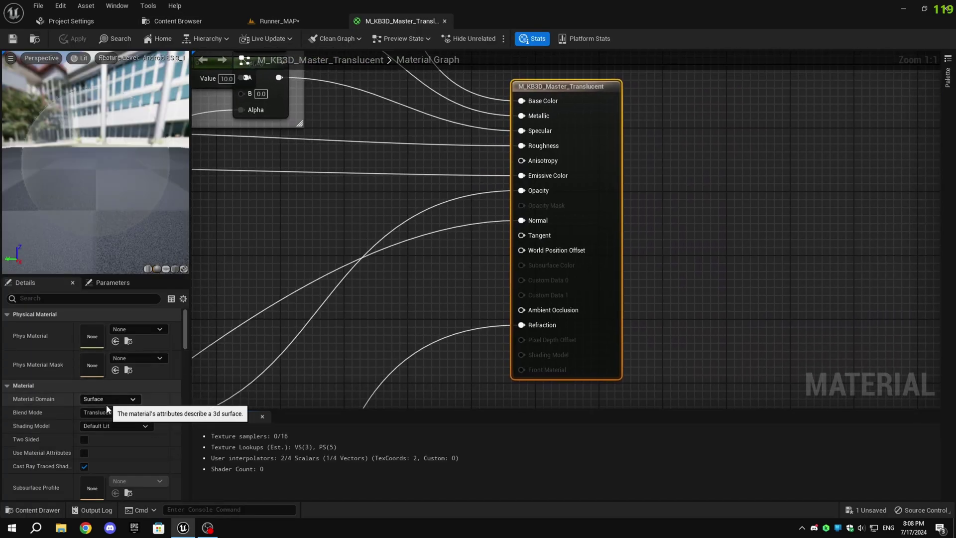
Step: Change the material's Blend Mode from Translucent to Opaque, then apply and save
left_click(108, 413)
left_click(95, 422)
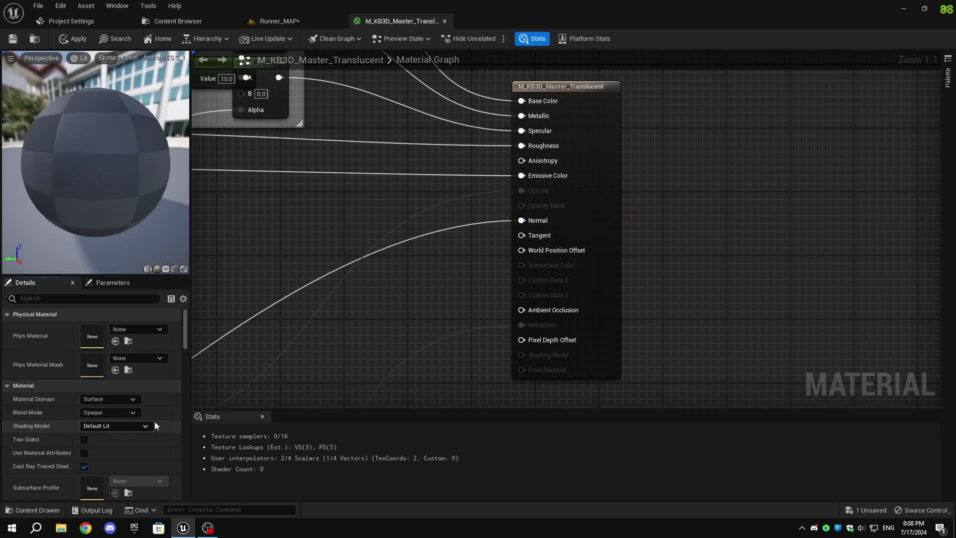
left_click(13, 39)
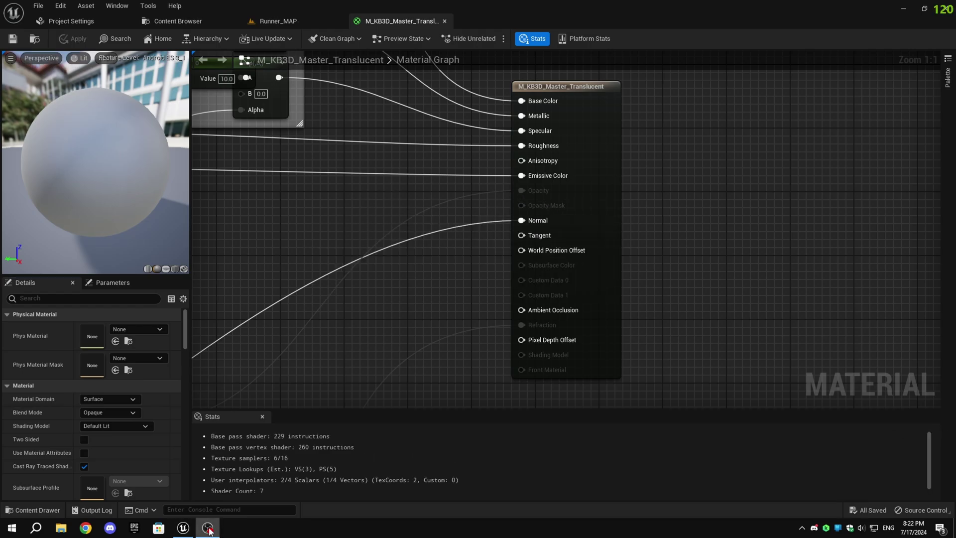
Step: Return to Runner_MAP and play-test it, sliding under an arch and moving right until Game Over
left_click(273, 22)
left_click(214, 20)
left_click(255, 20)
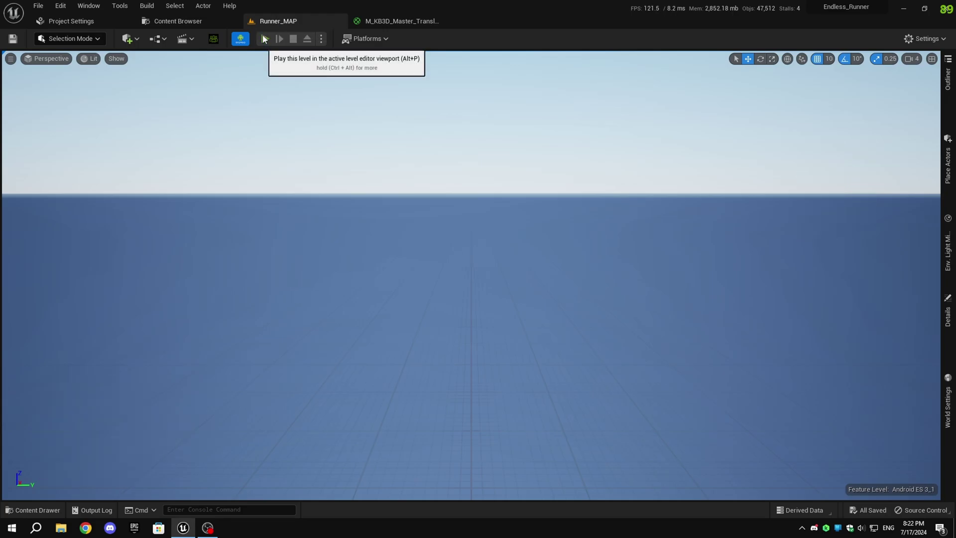
left_click(264, 39)
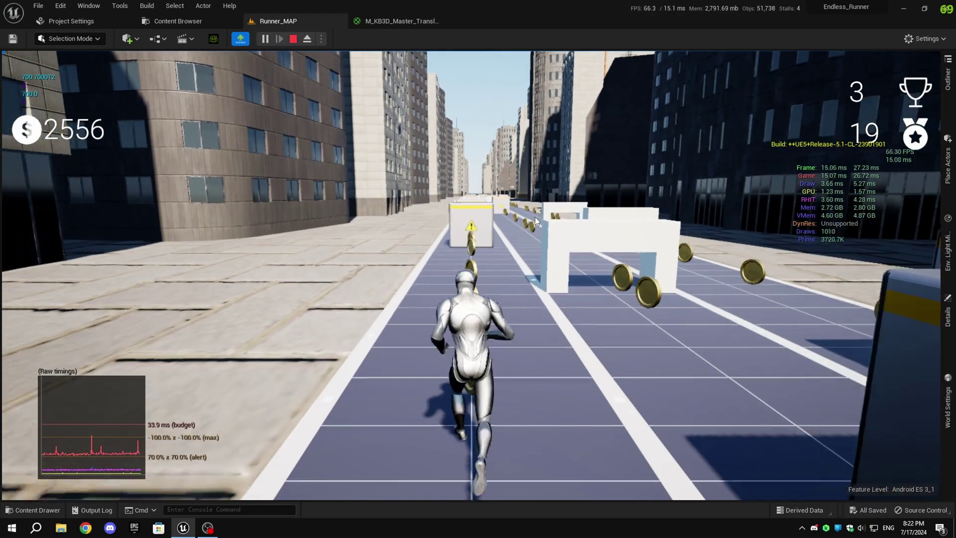
key("s")
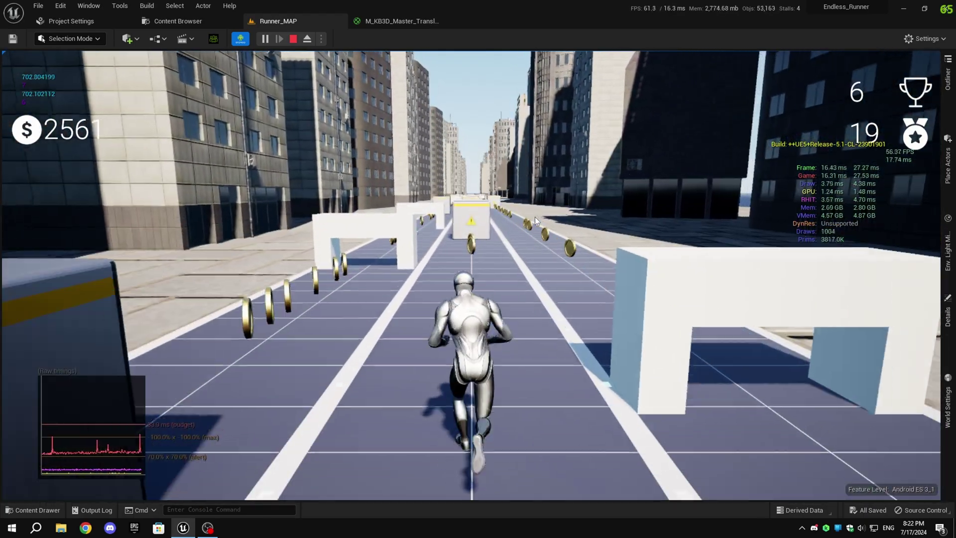
key("d")
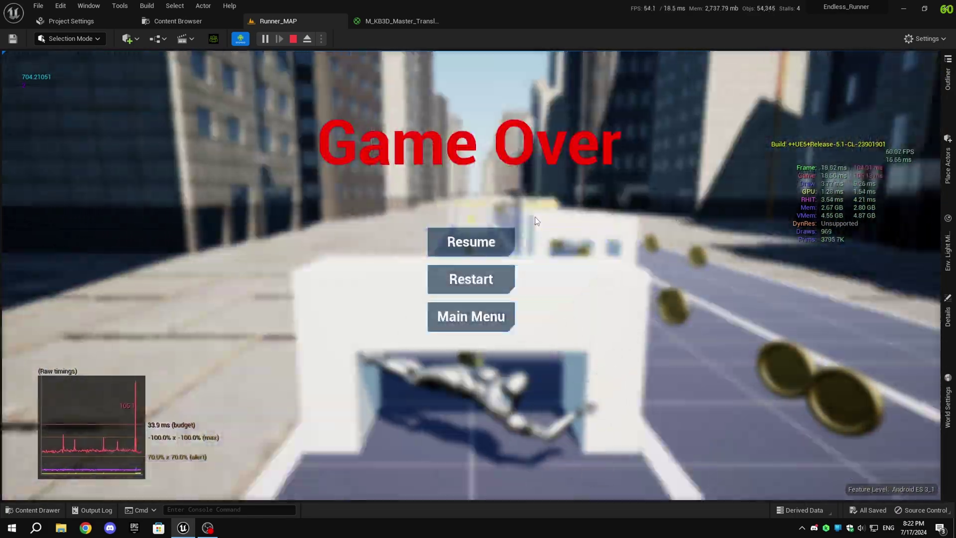
Step: Restart the play test, sliding under a low arch and switching to the left lane and back
left_click(293, 39)
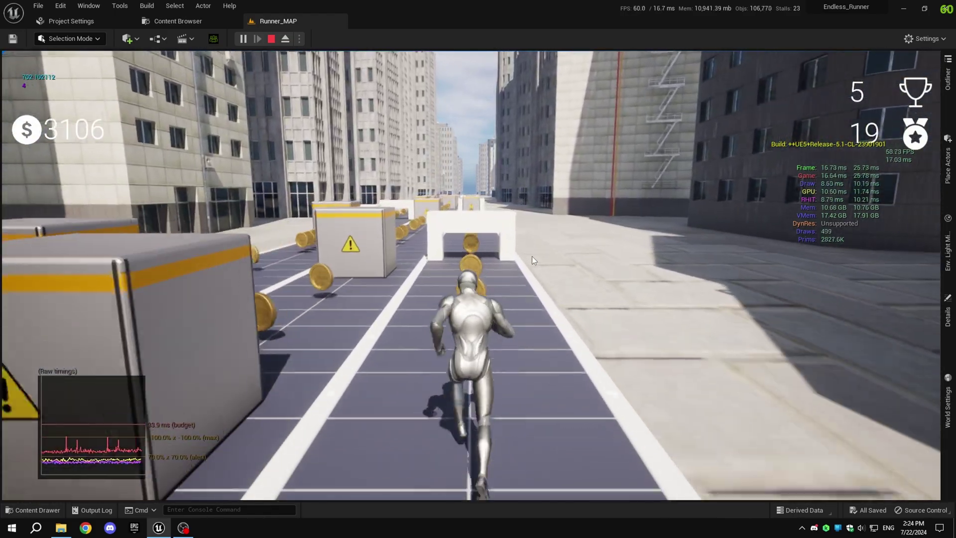
key("s")
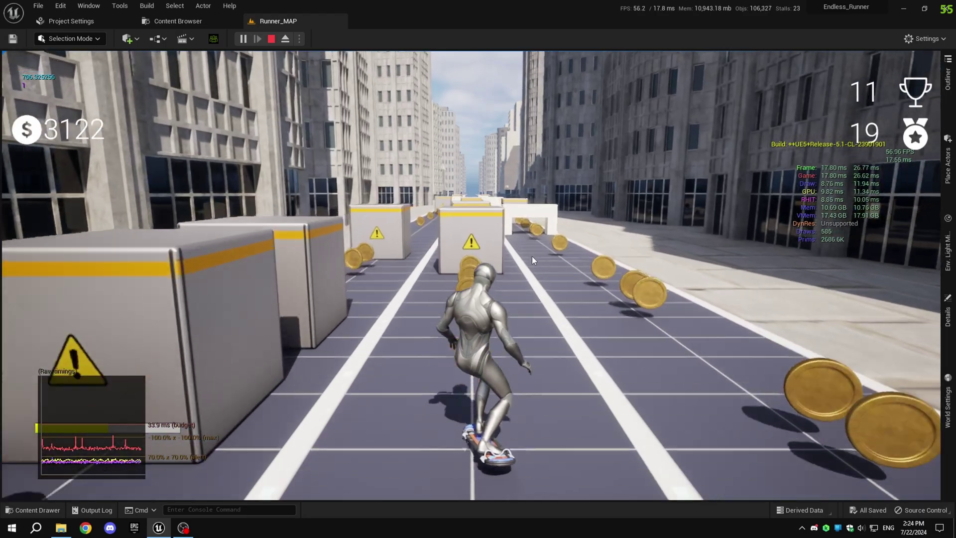
key("Left")
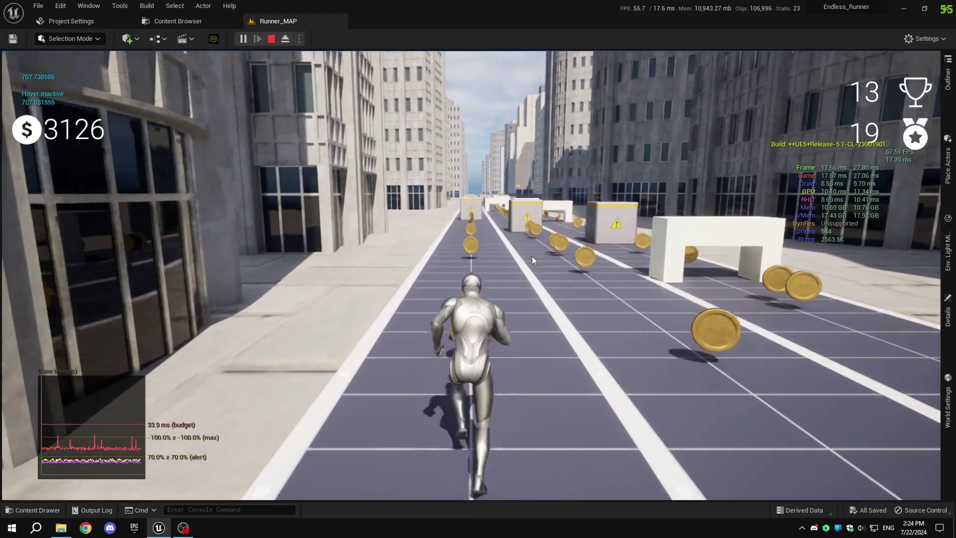
key("Right")
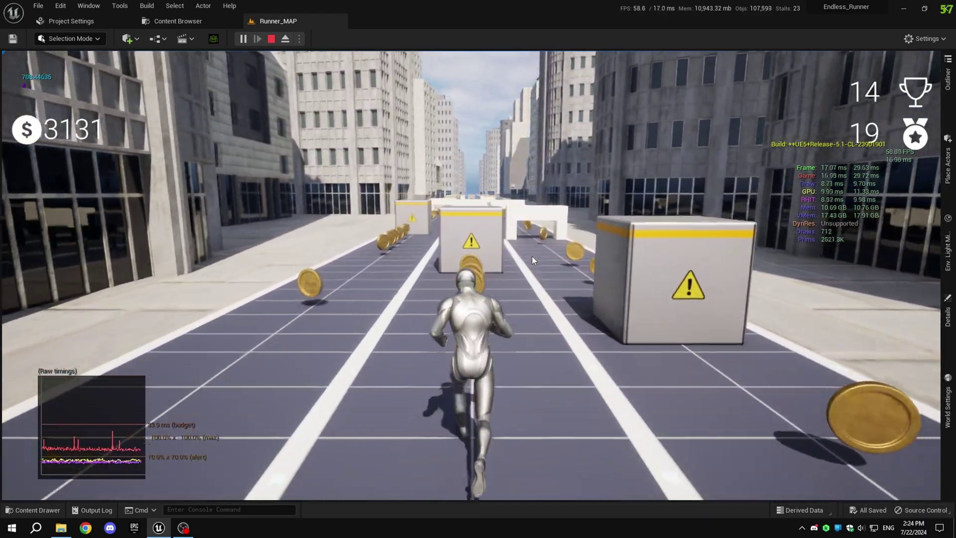
Step: Slide under an obstacle, get back on the hoverboard, then dodge right and left for coins
key("Down")
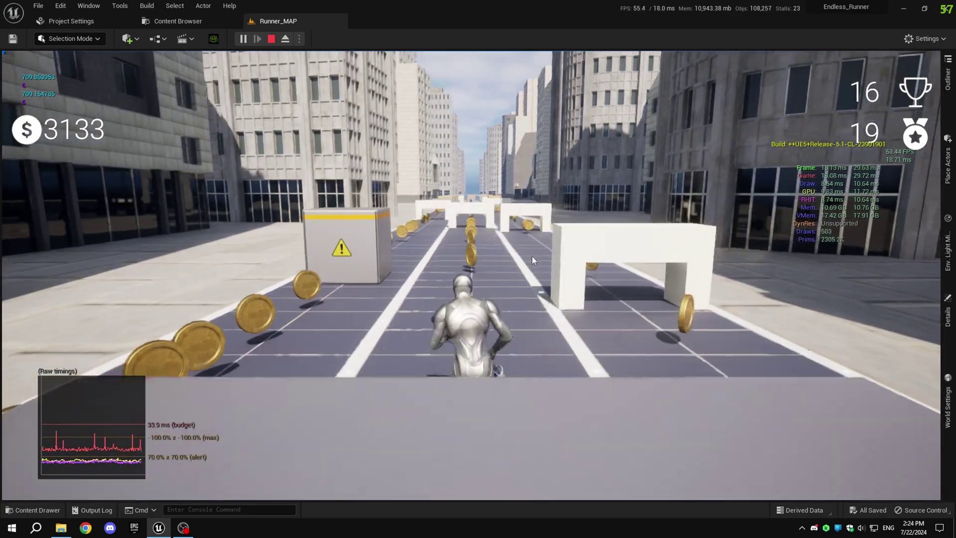
key("space")
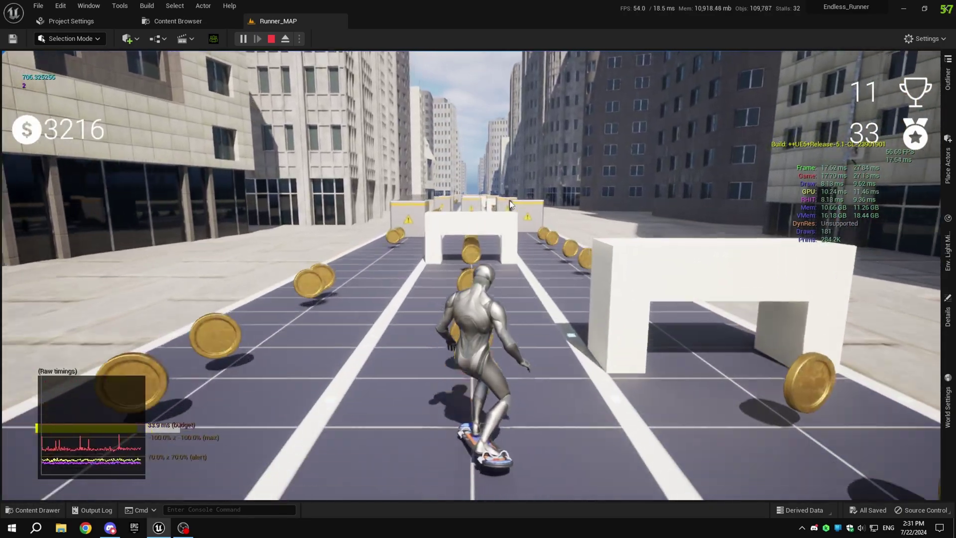
key("d")
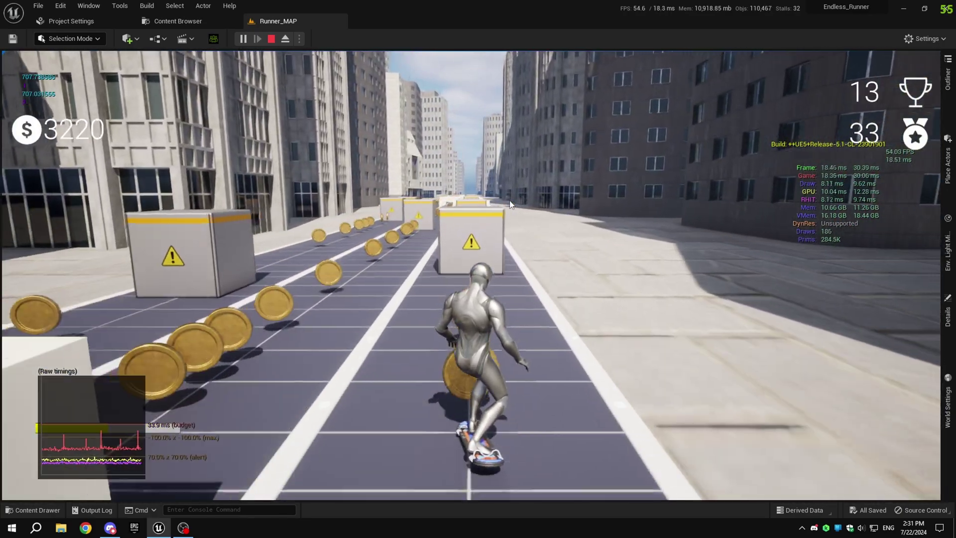
key("a")
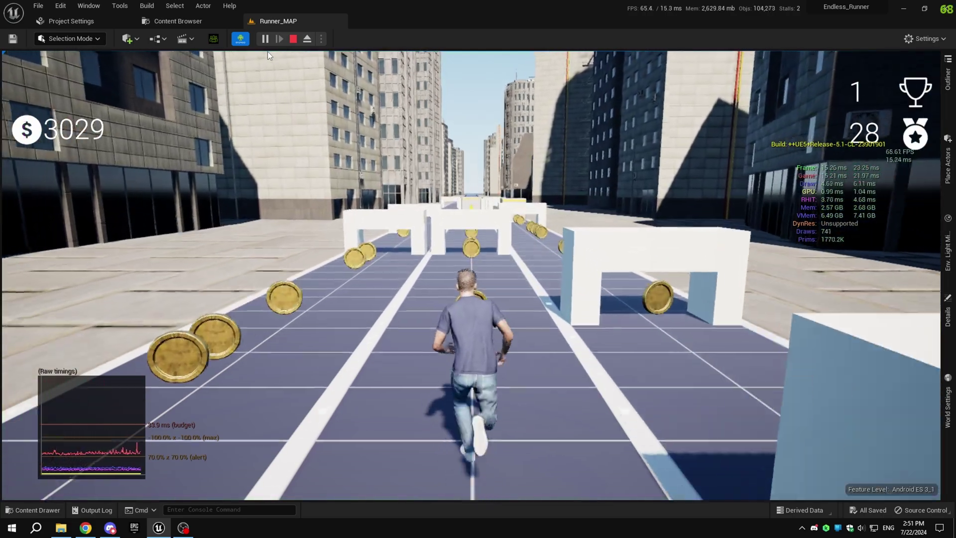
Step: Steer the runner into the right lane and slide under an arch as coins reach 3063
key("Right")
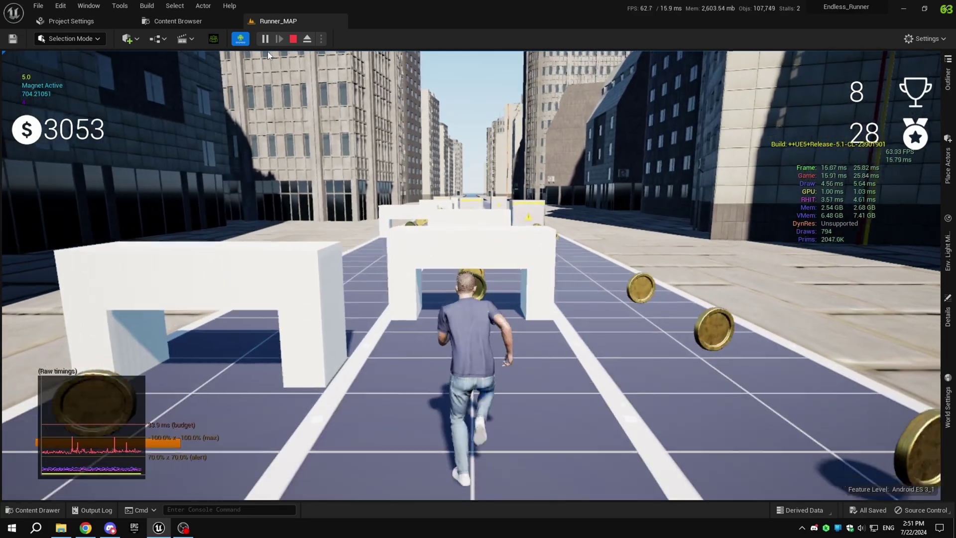
key("s")
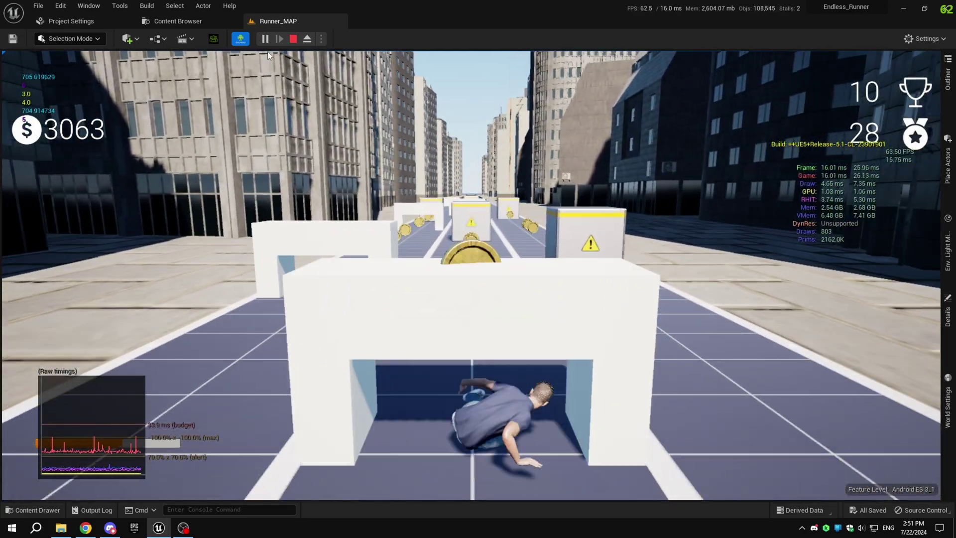